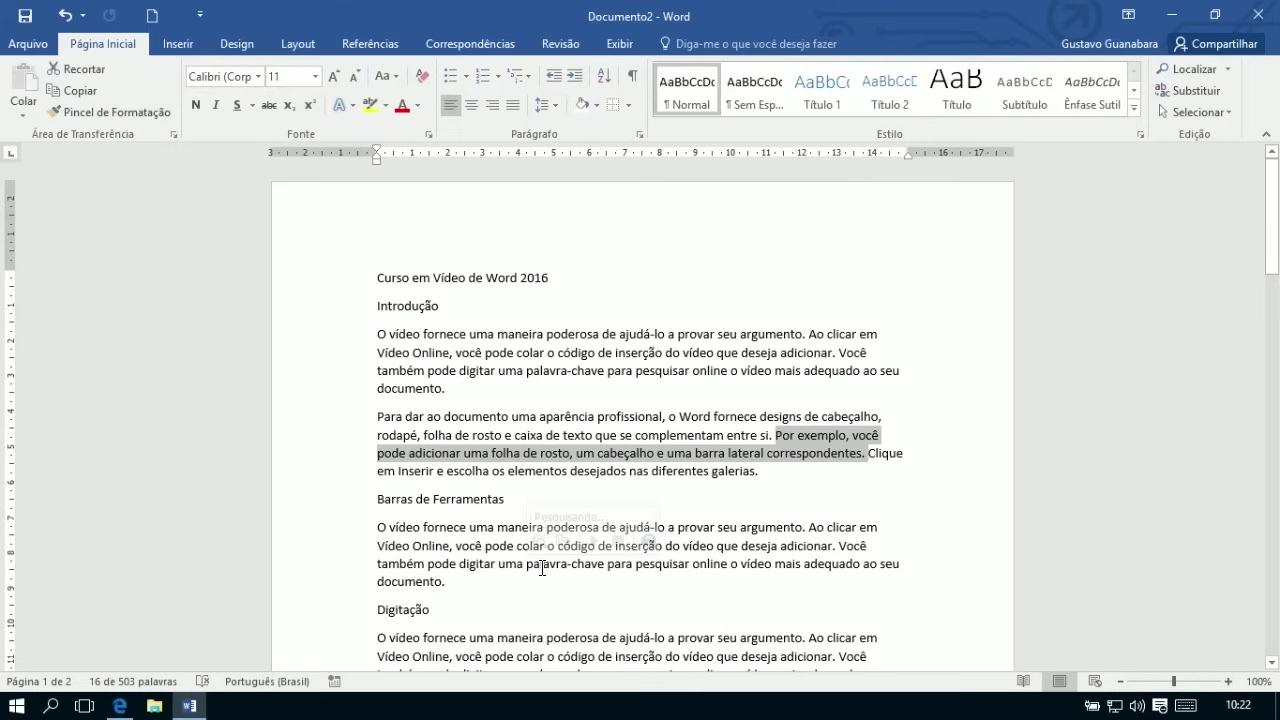
# Select the word "poderosa" in the first paragraph under Introdução and clear the selection.
pyautogui.click(541, 566)
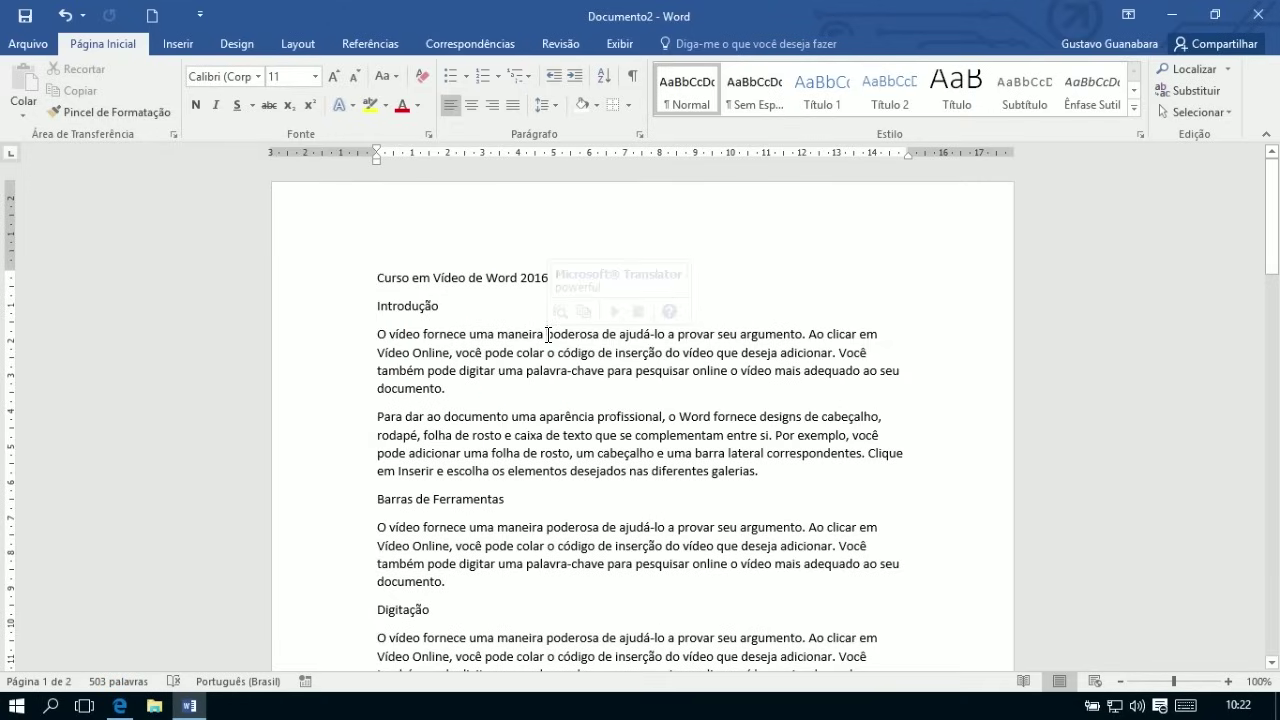
pyautogui.moveTo(548, 334)
pyautogui.mouseDown()
pyautogui.moveTo(640, 372)
pyautogui.moveTo(621, 393)
pyautogui.moveTo(536, 352)
pyautogui.mouseUp()
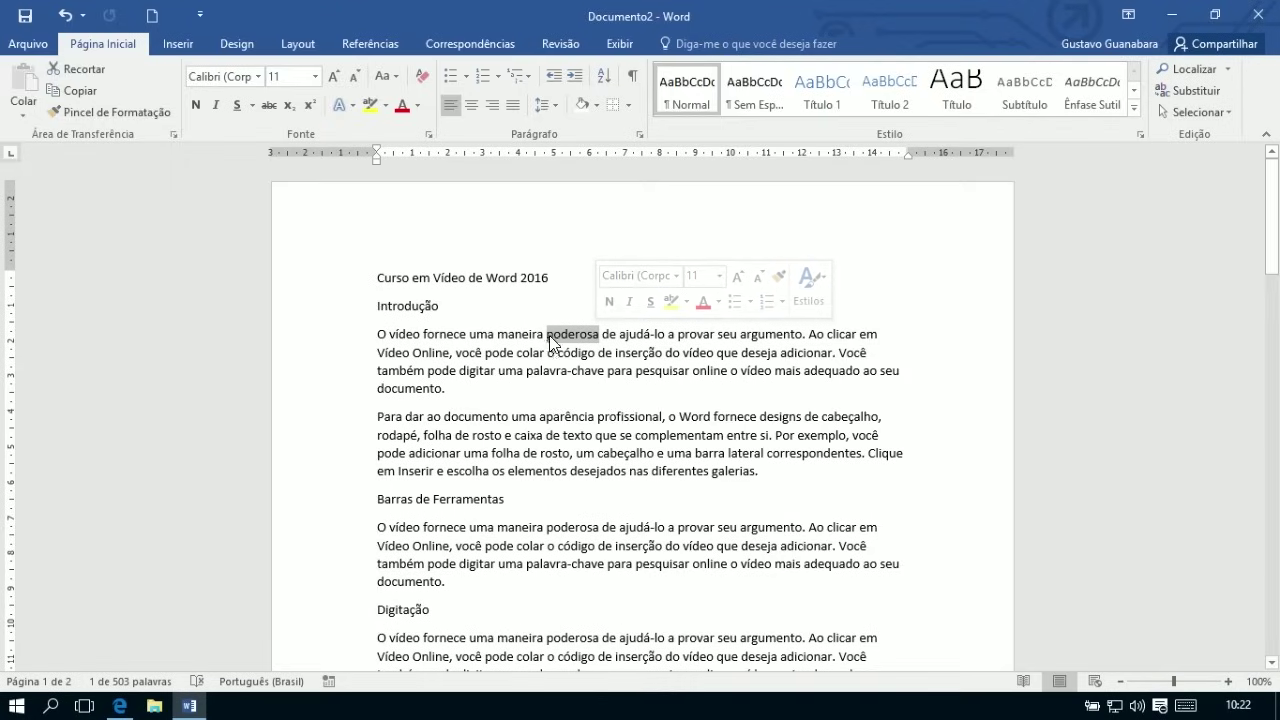
pyautogui.click(546, 337)
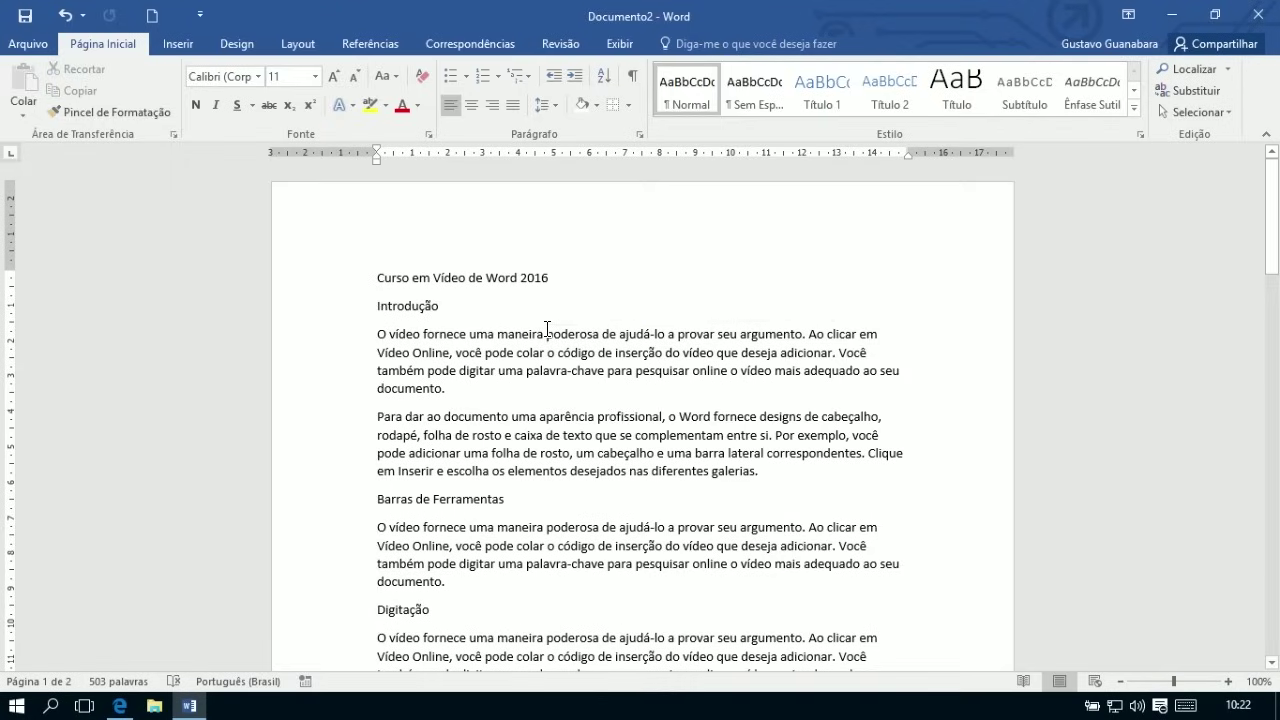
# Select a rectangular block of text across several lines of the first Introdução paragraph and clear the selection.
pyautogui.press('alt')
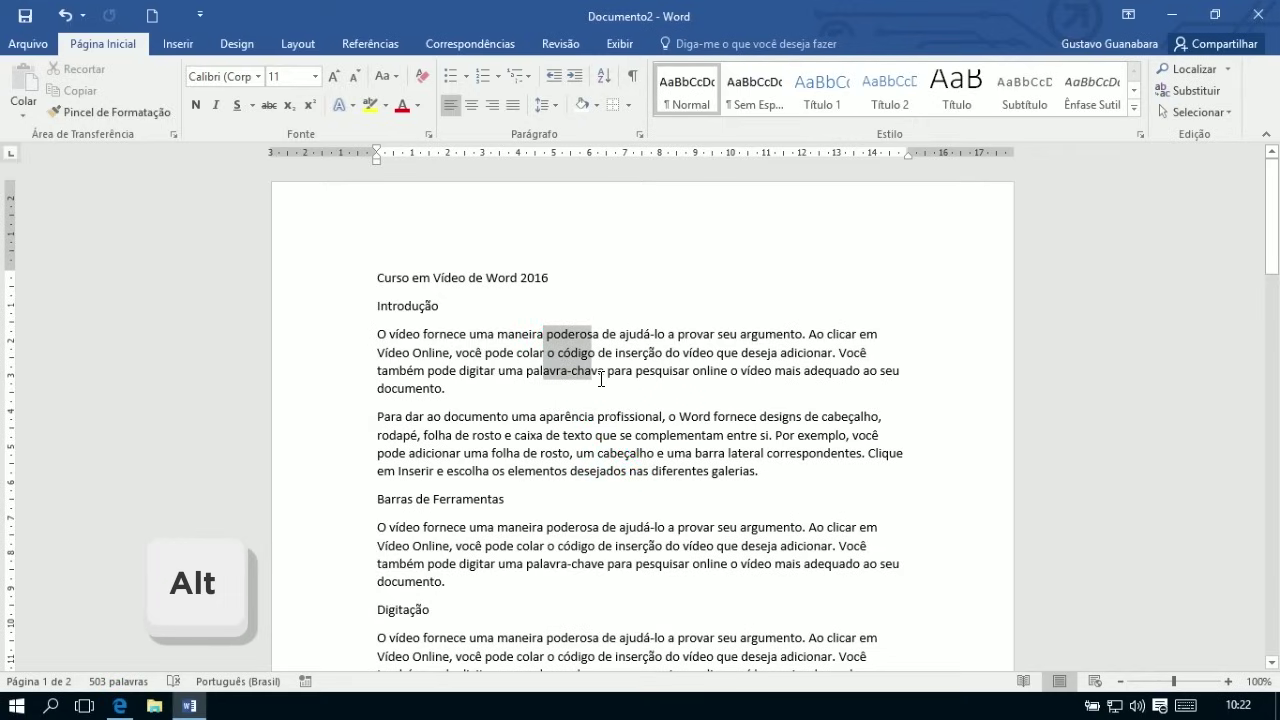
pyautogui.moveTo(644, 390); pyautogui.dragTo(725, 370)
pyautogui.click(538, 408)
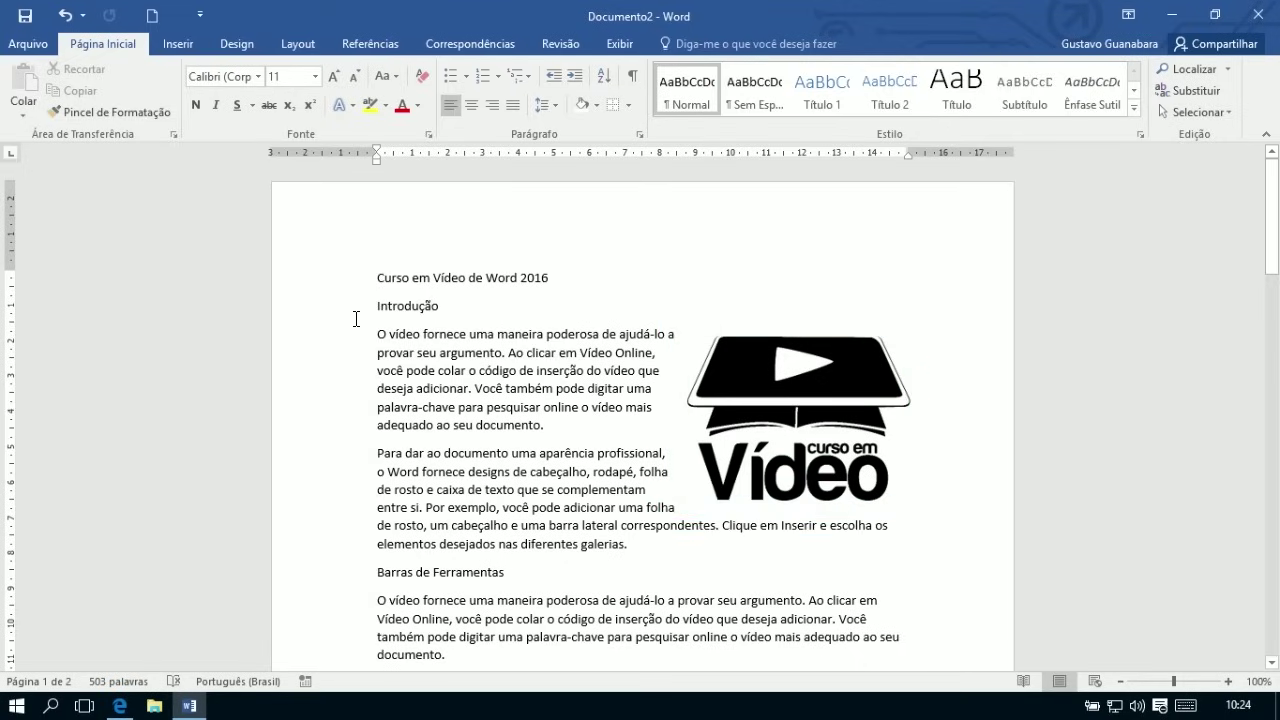
# Select the entire first paragraph under Introdução, beside the logo, and clear the selection.
pyautogui.moveTo(378, 334); pyautogui.dragTo(551, 436)
pyautogui.click(376, 334)
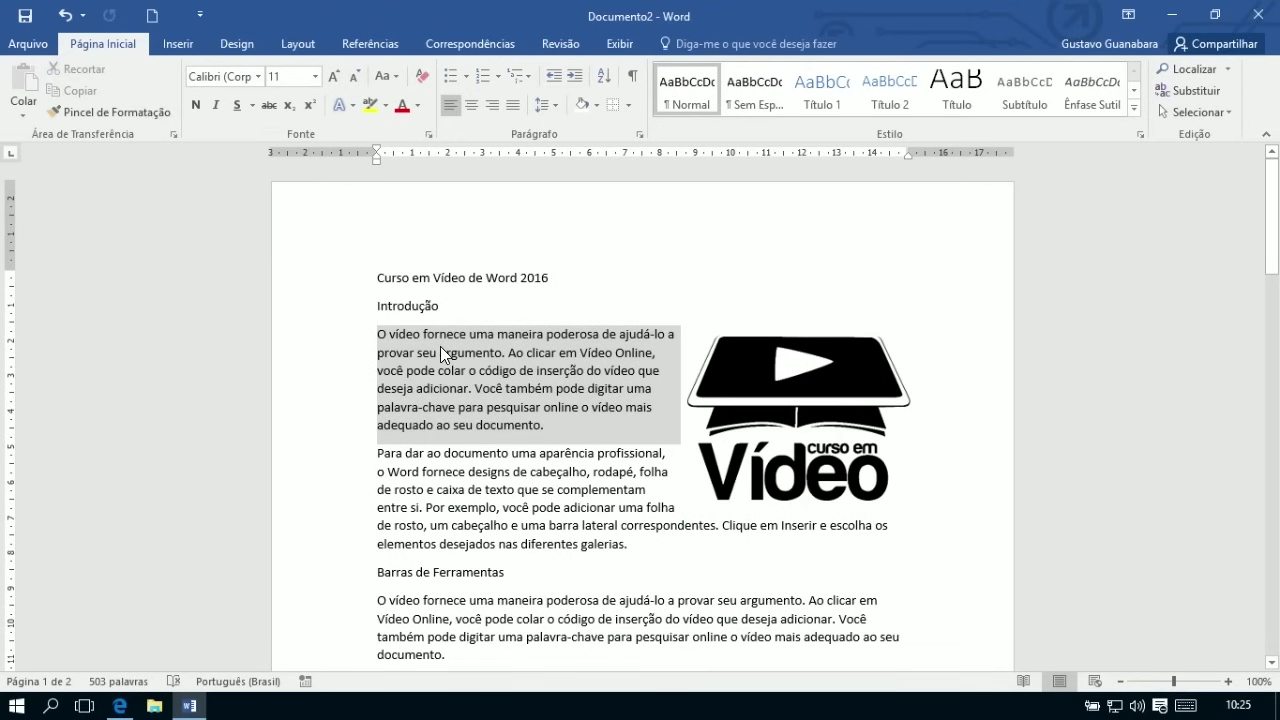
pyautogui.click(440, 350)
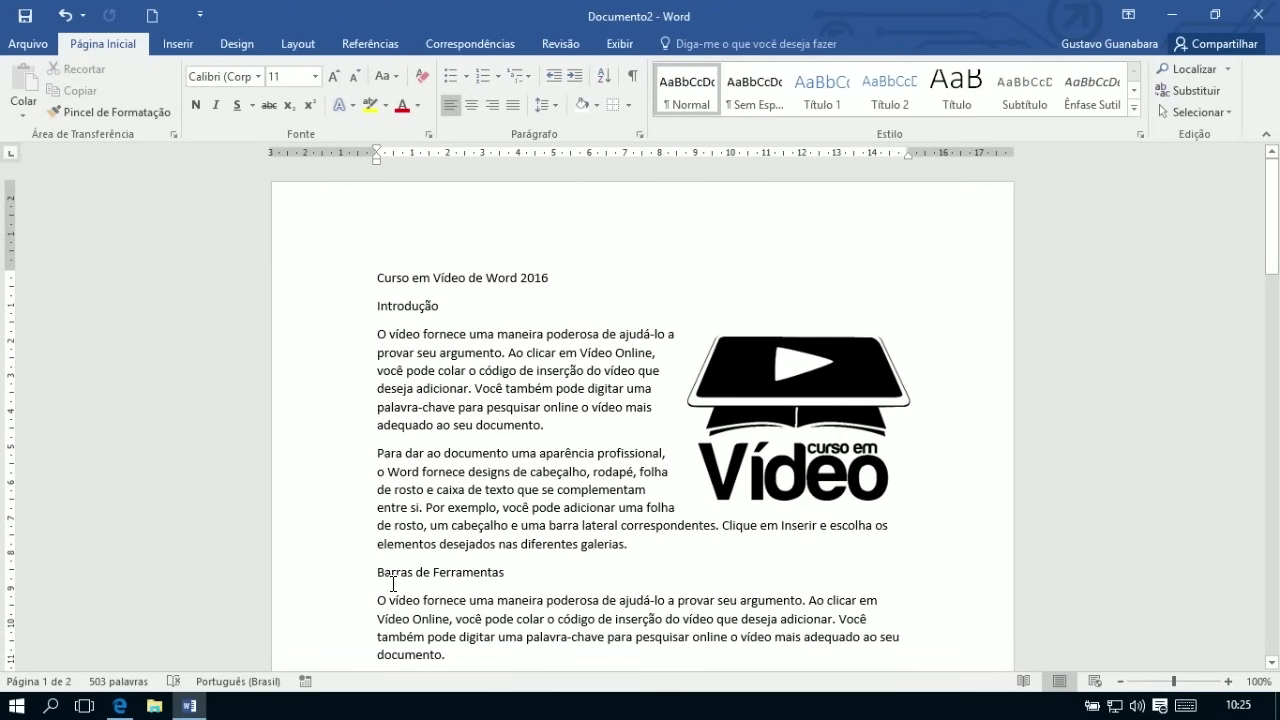
# Select the opening characters of the paragraph under Barras de Ferramentas, extending from its start one character at a time.
pyautogui.scroll(-2, 378, 603)
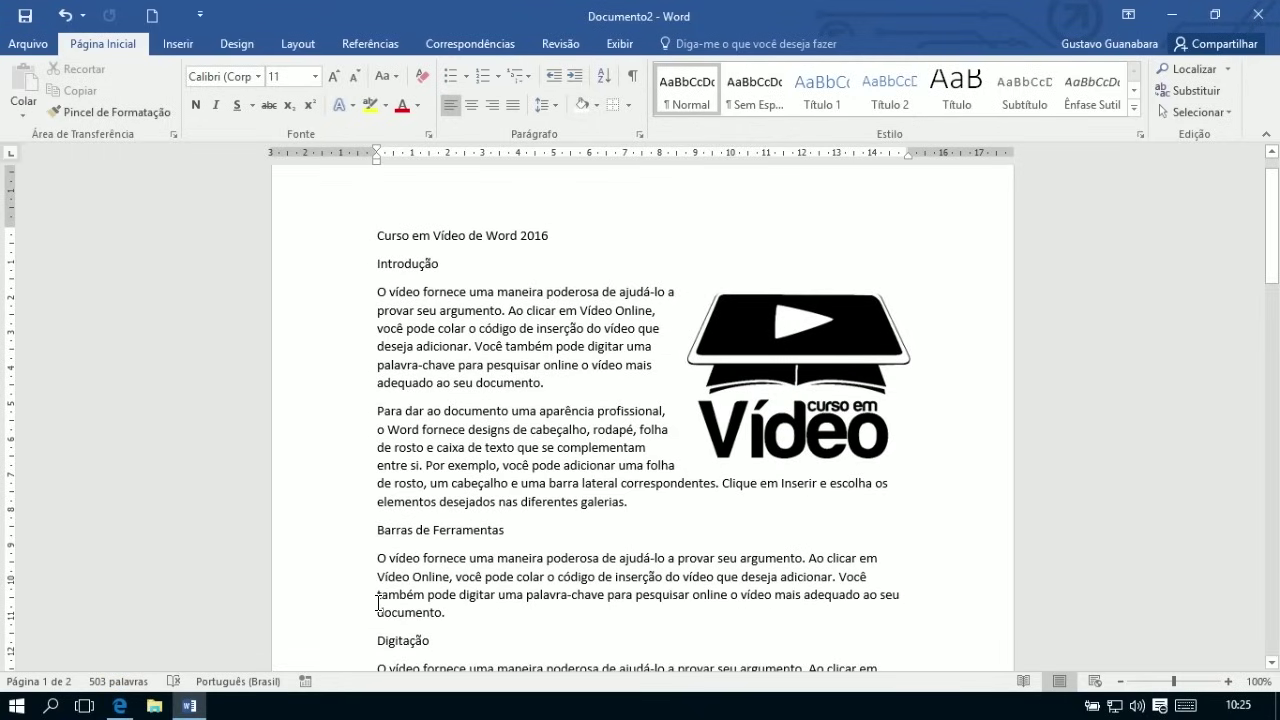
pyautogui.scroll(-1, 378, 603)
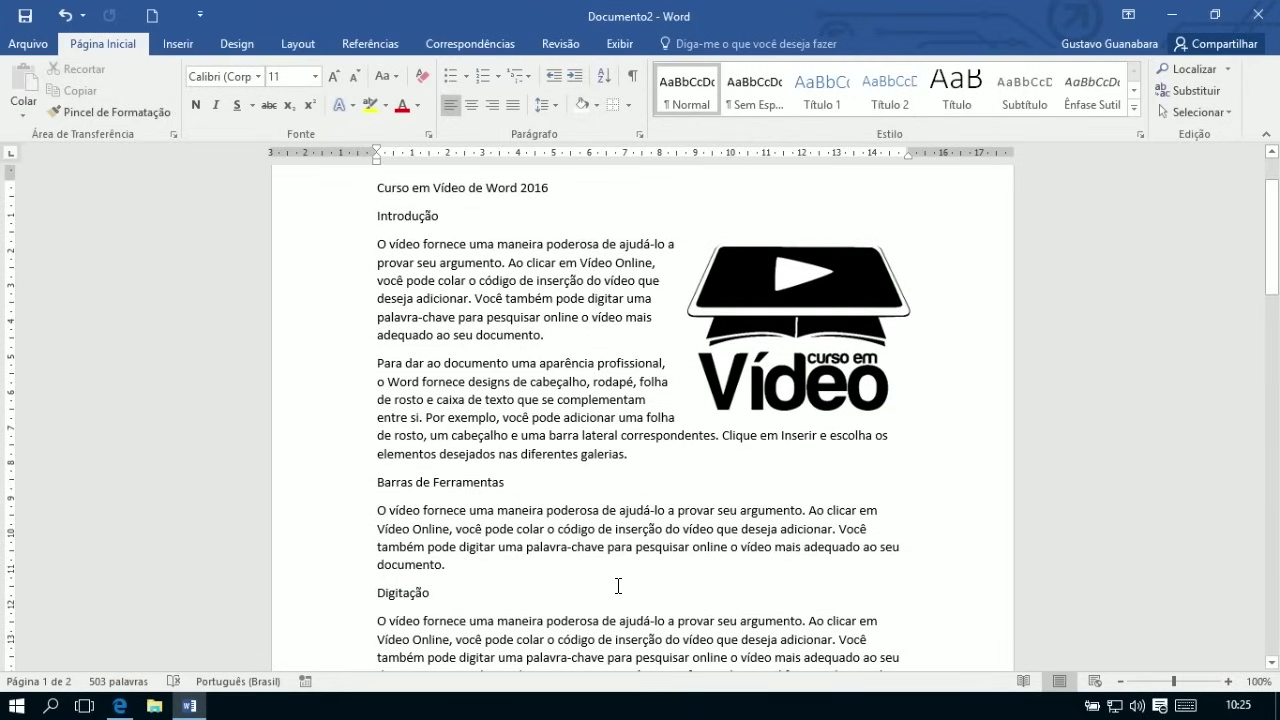
pyautogui.hotkey('shift', 'Right')
pyautogui.hotkey('shift', 'Right')
pyautogui.hotkey('shift', 'Right')
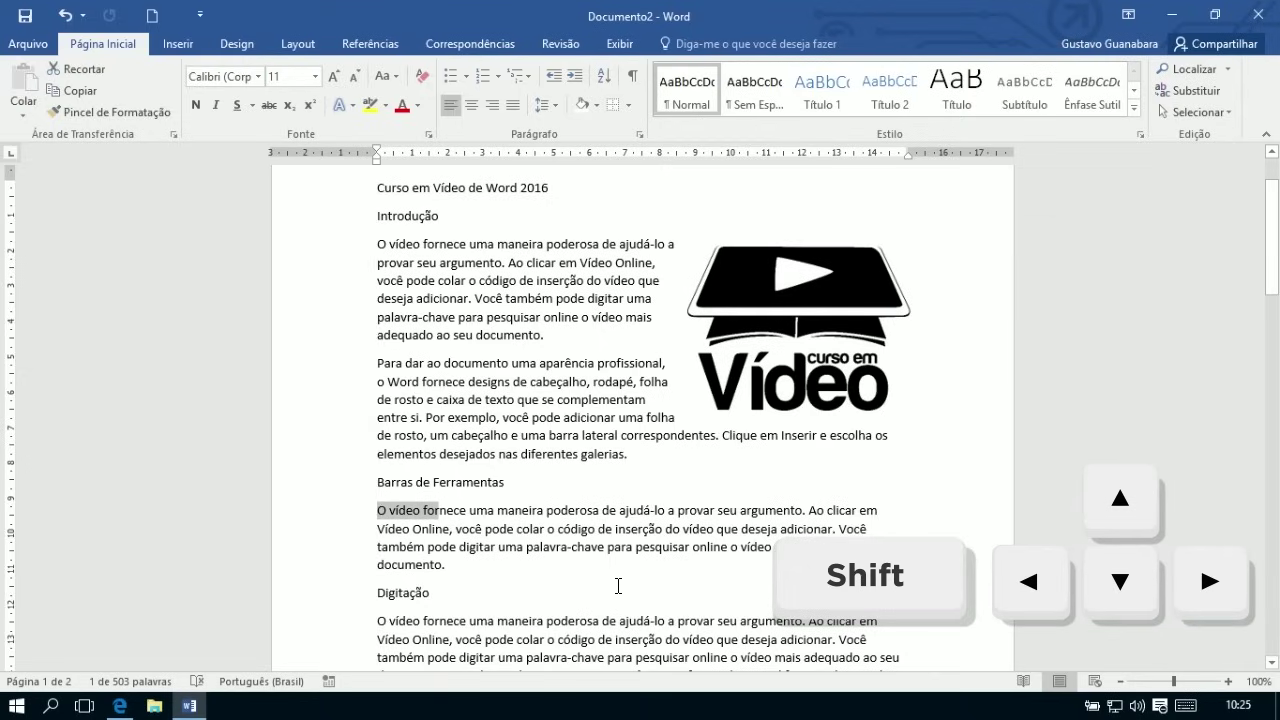
# Extend the selection line by line through the Barras de Ferramentas paragraph and shrink it back towards the first line.
pyautogui.hotkey('shift', 'Down')
pyautogui.hotkey('shift', 'Down')
pyautogui.hotkey('shift', 'Down')
pyautogui.hotkey('shift', 'Down')
pyautogui.hotkey('shift', 'Up')
pyautogui.hotkey('shift', 'Up')
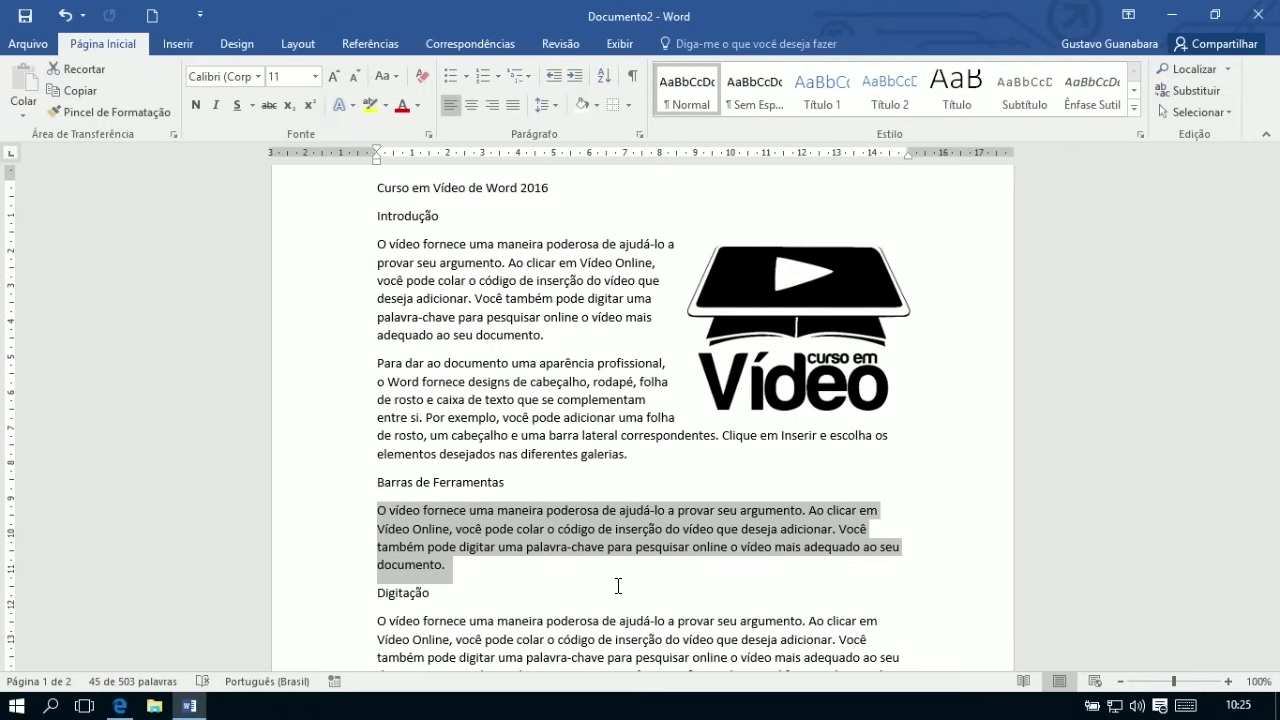
pyautogui.hotkey('shift', 'Up')
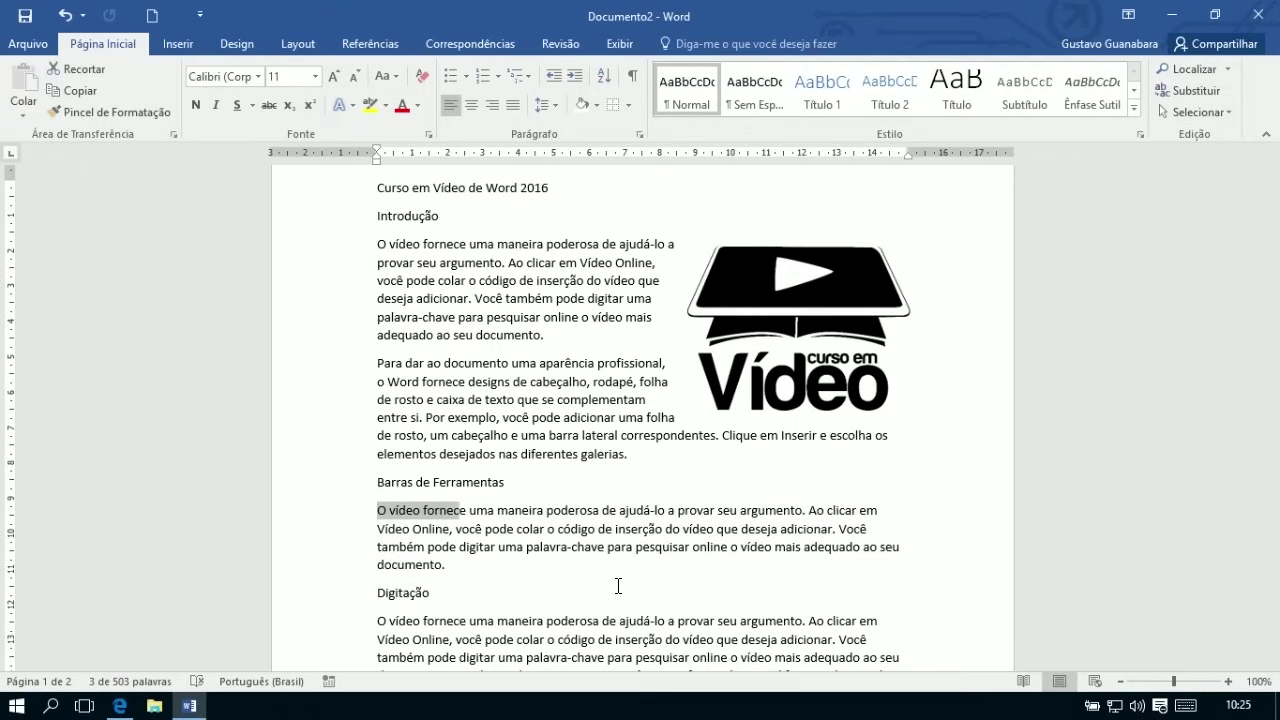
pyautogui.hotkey('shift', 'Down')
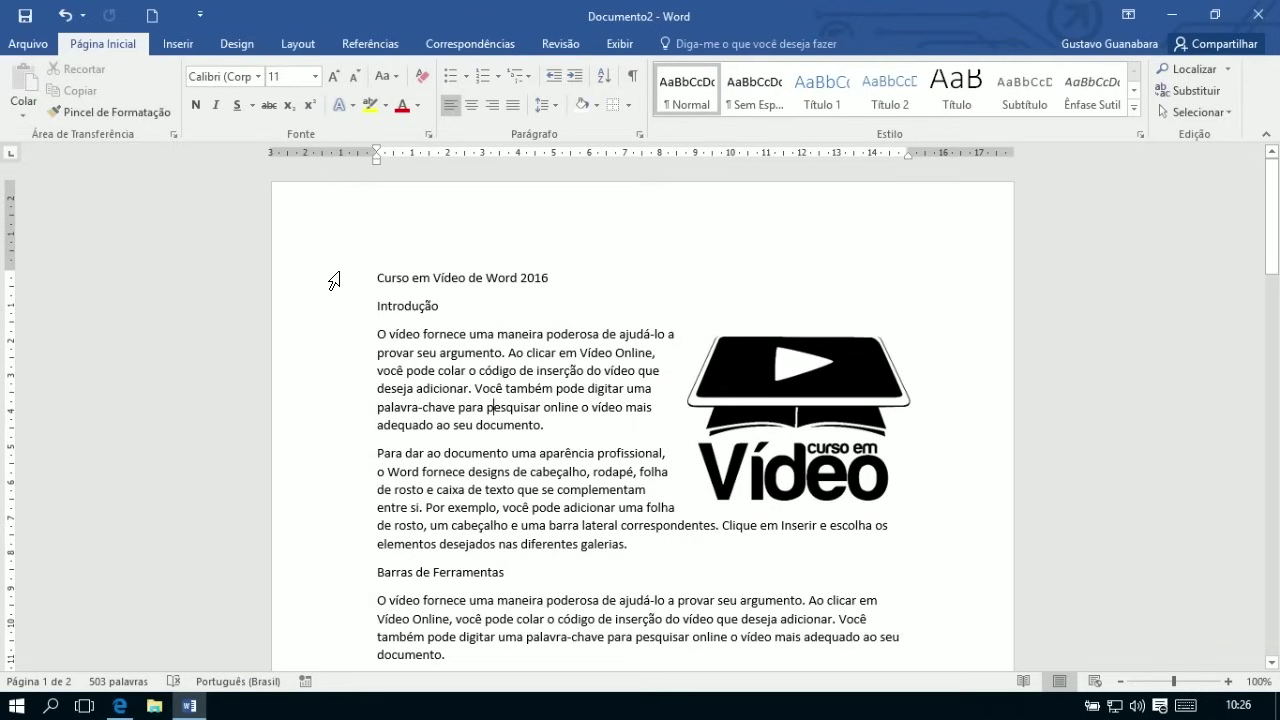
# Practise selecting the title line, one line of the first Introdução paragraph and the word "fornece", and clear the selection.
pyautogui.click(334, 280)
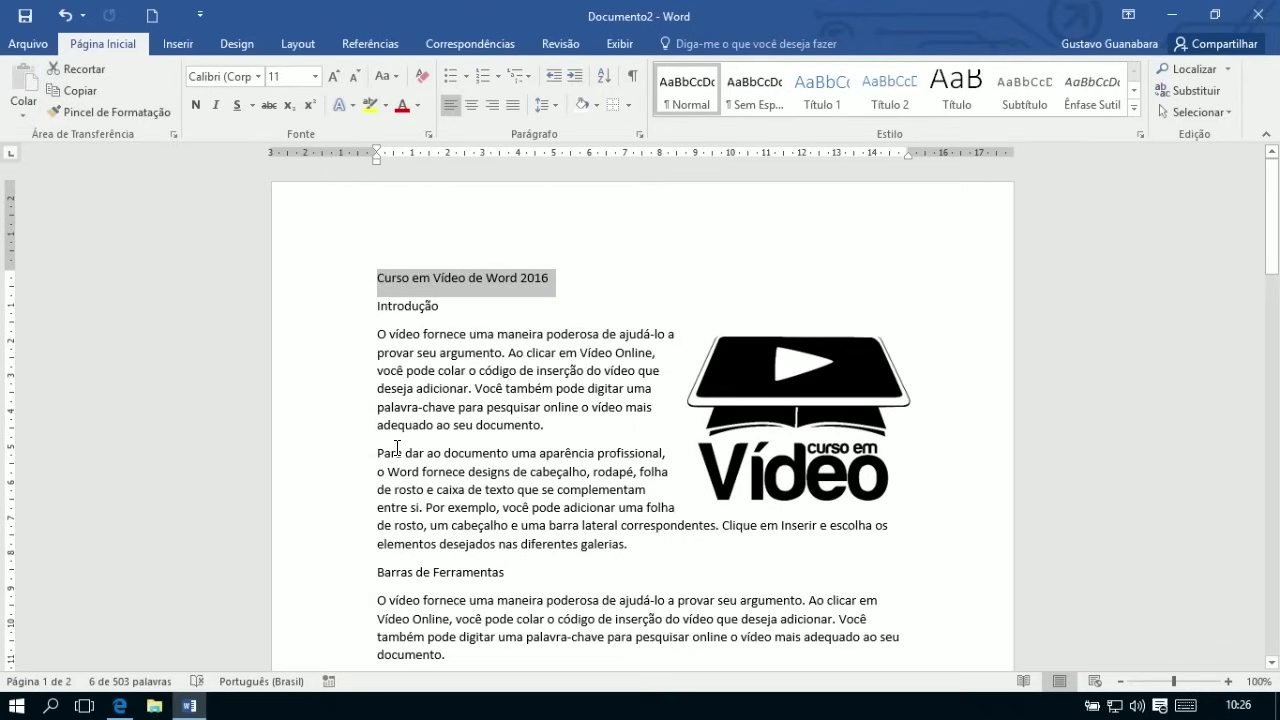
pyautogui.click(348, 407)
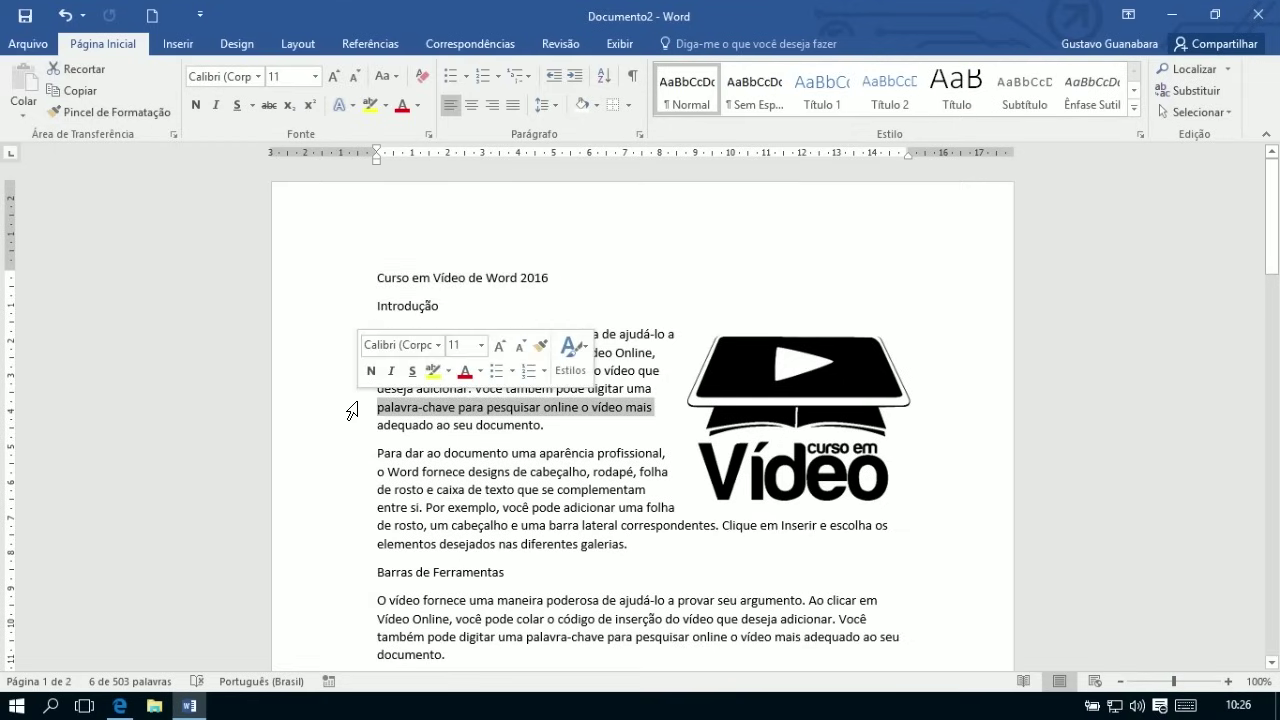
pyautogui.tripleClick(434, 275)
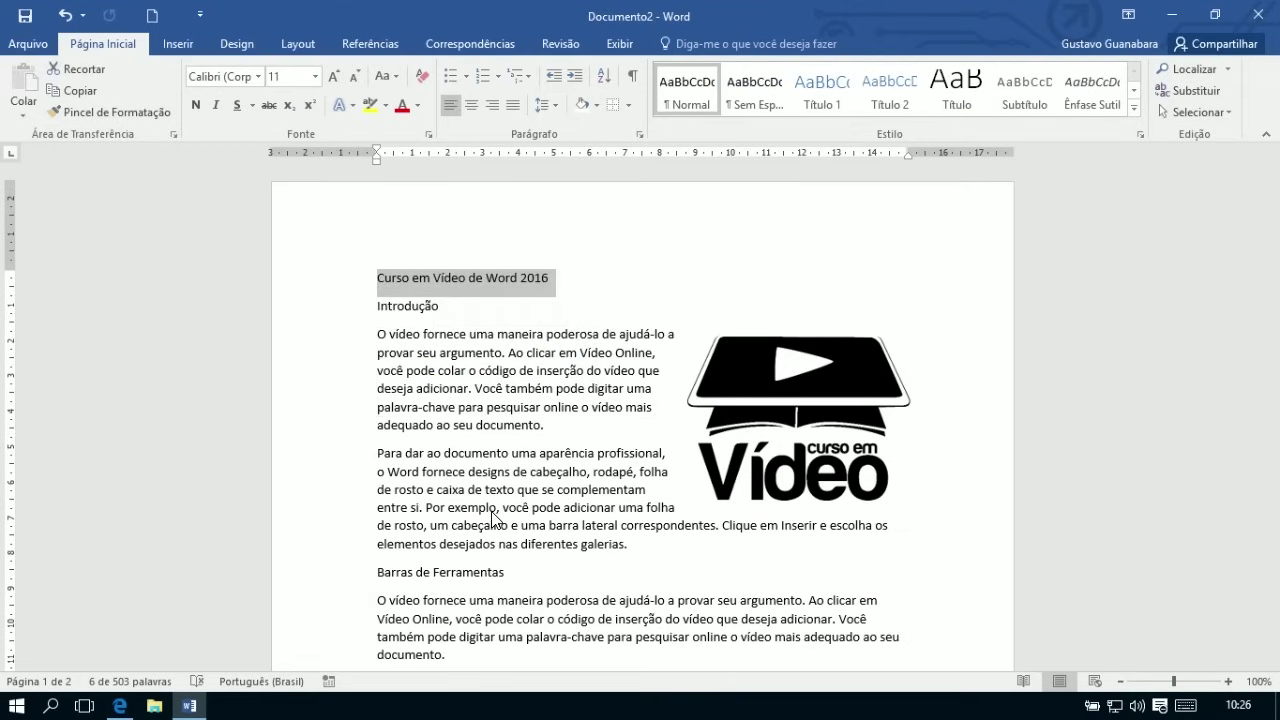
pyautogui.doubleClick(444, 335)
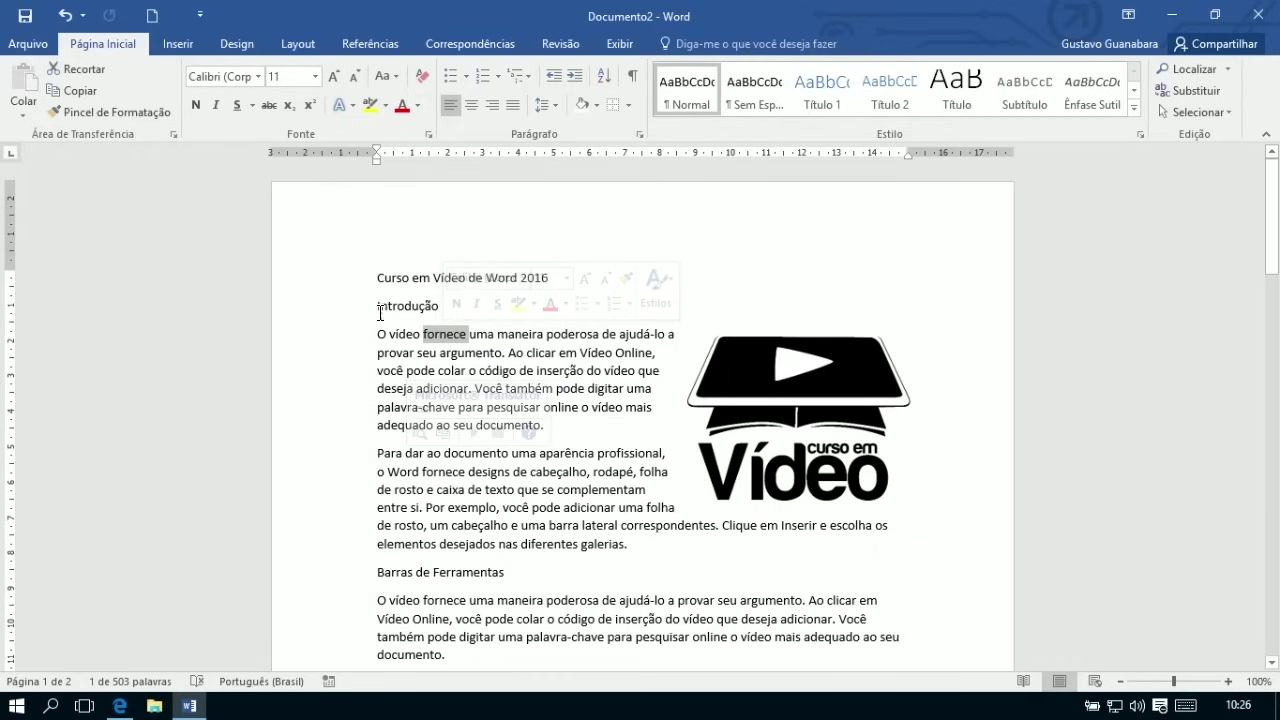
pyautogui.click(337, 281)
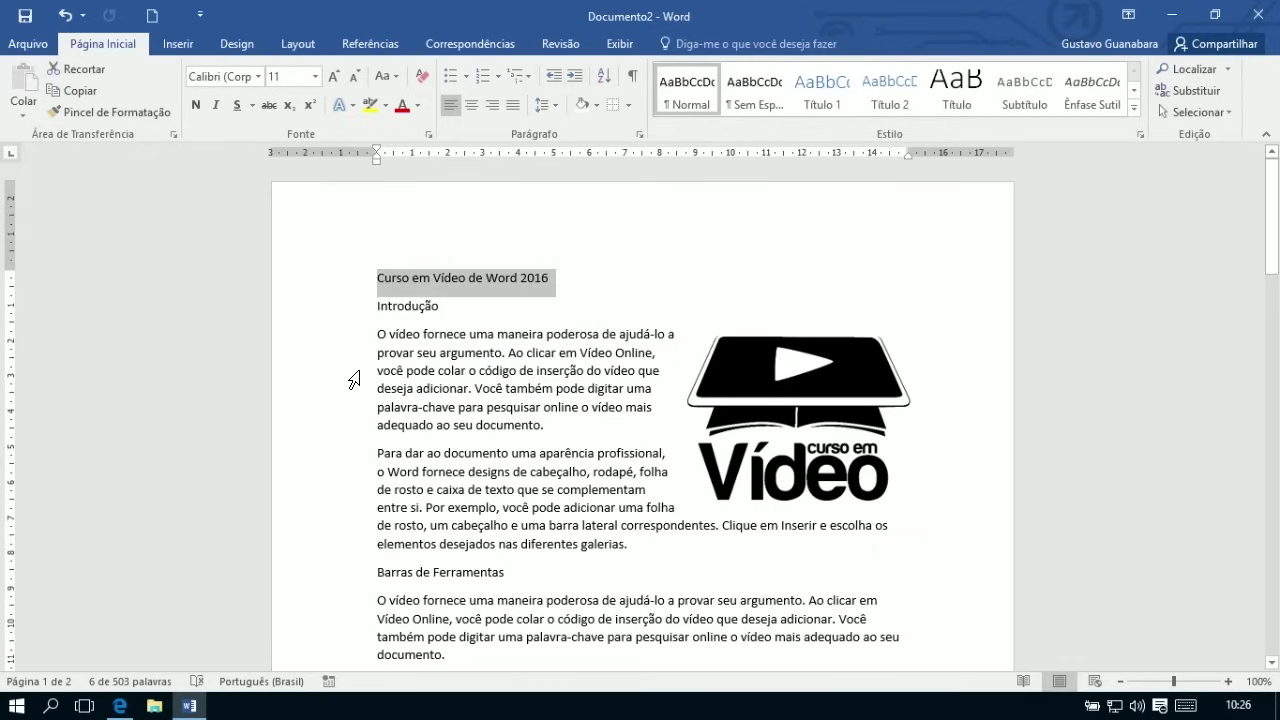
pyautogui.click(422, 408)
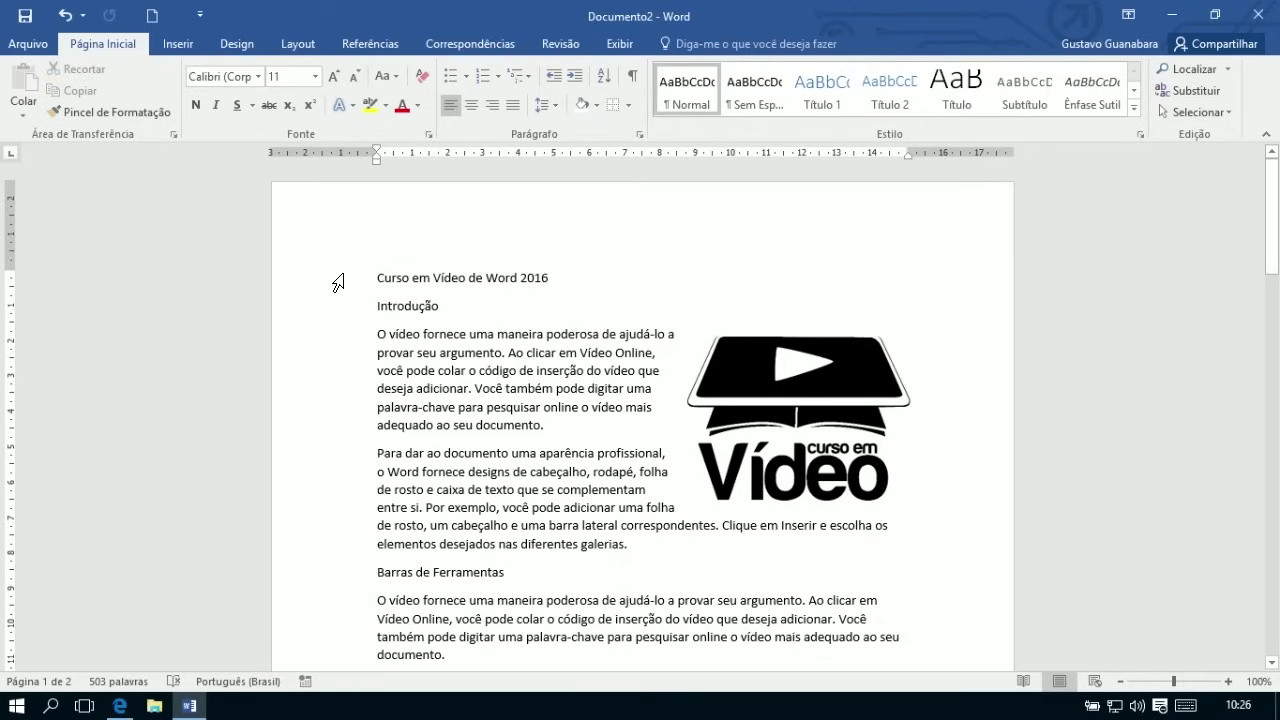
# Format the title line "Curso em Vídeo de Word 2016" in Arial Black at font size 18.
pyautogui.click(338, 283)
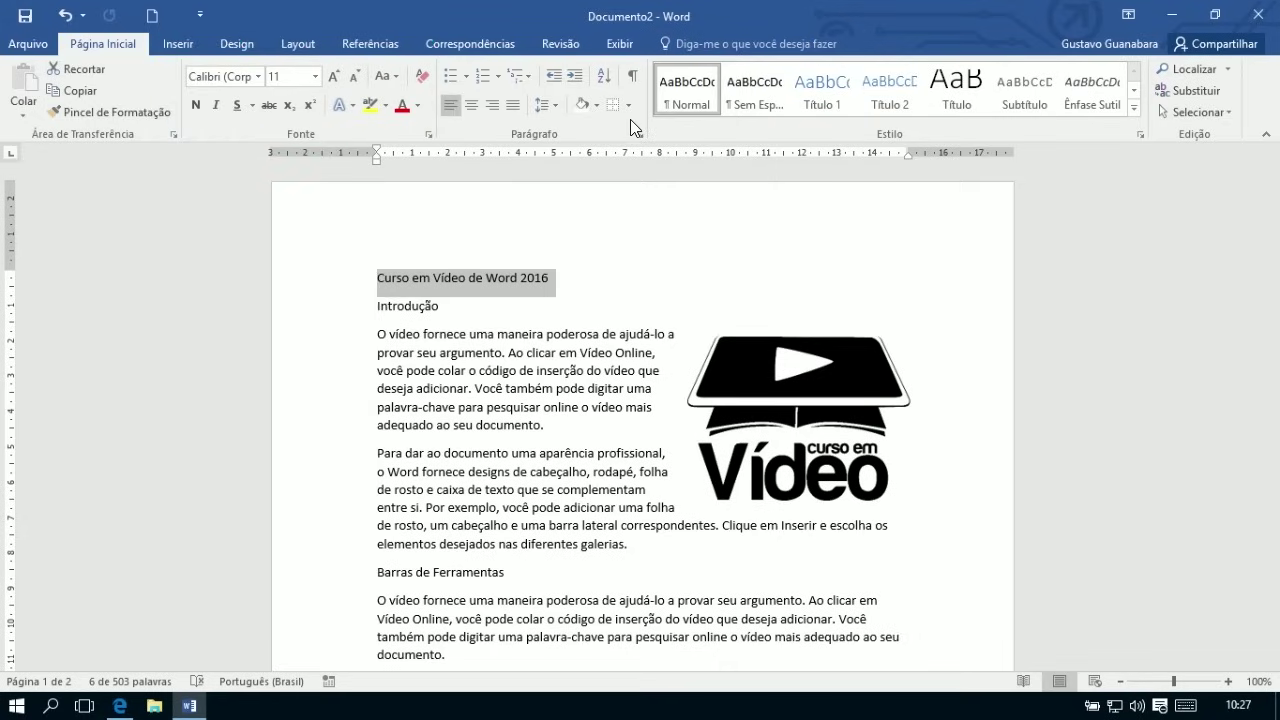
pyautogui.click(257, 76)
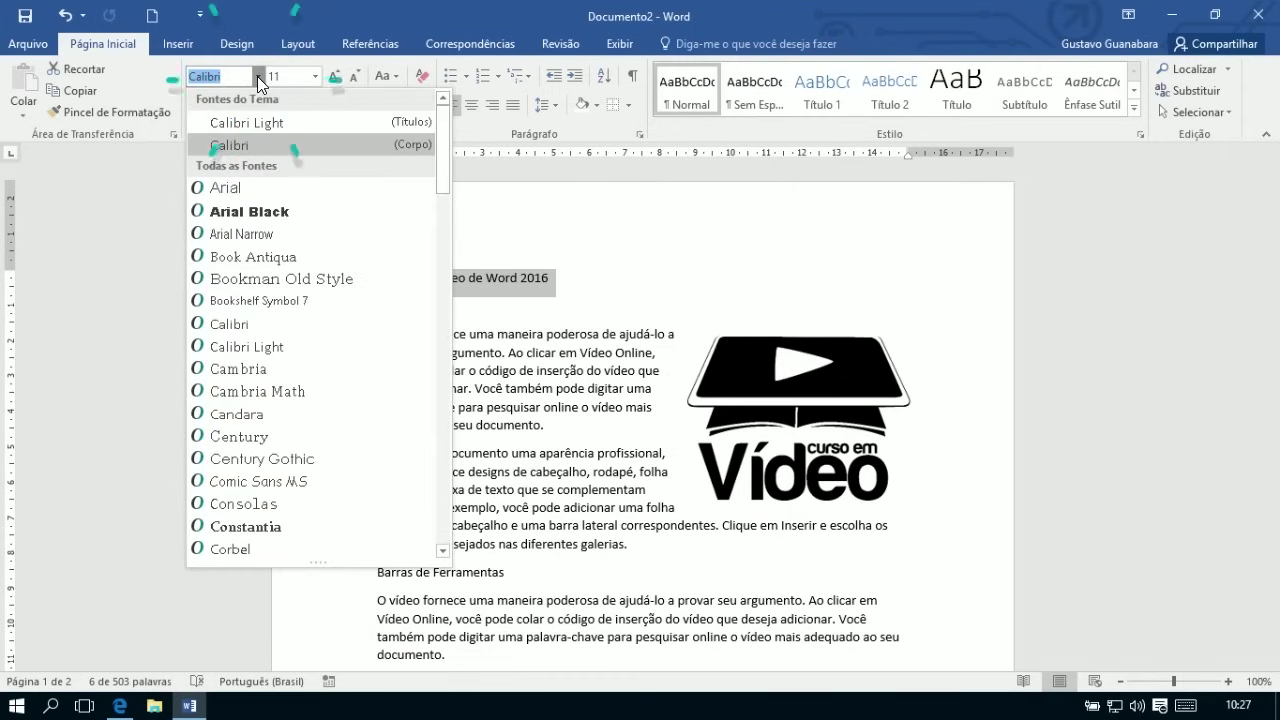
pyautogui.click(236, 212)
pyautogui.click(315, 77)
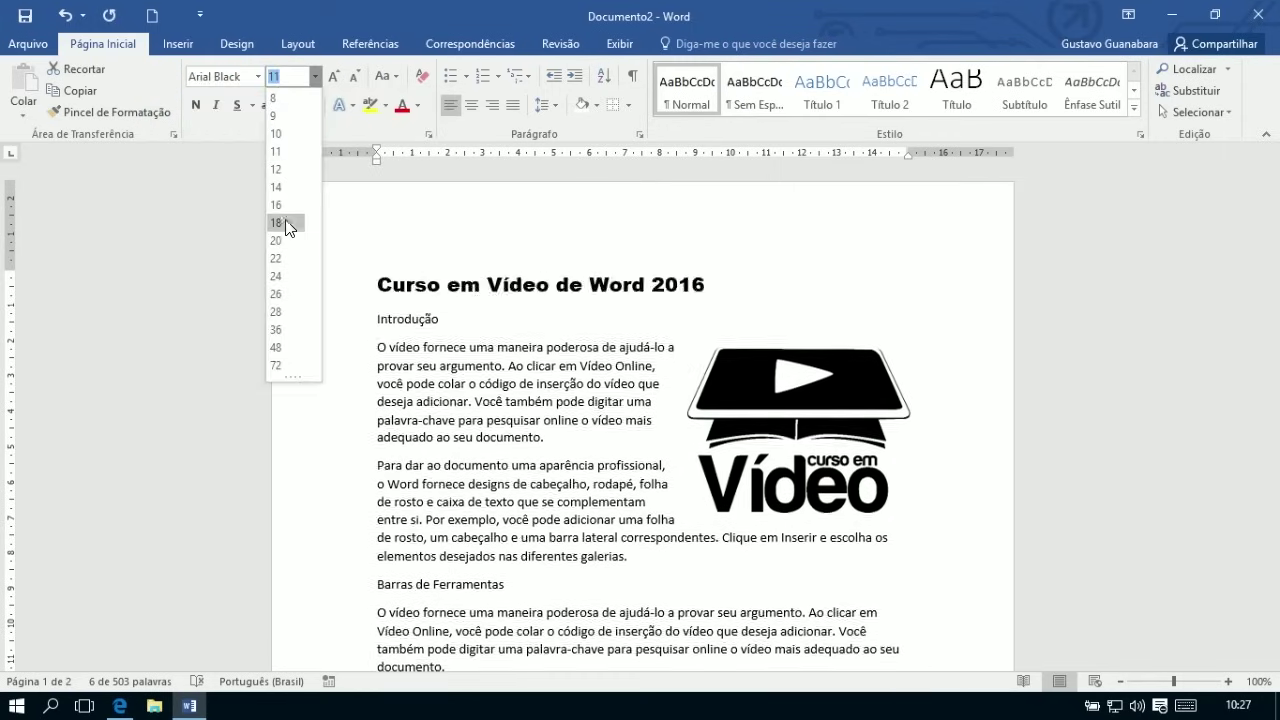
pyautogui.click(285, 223)
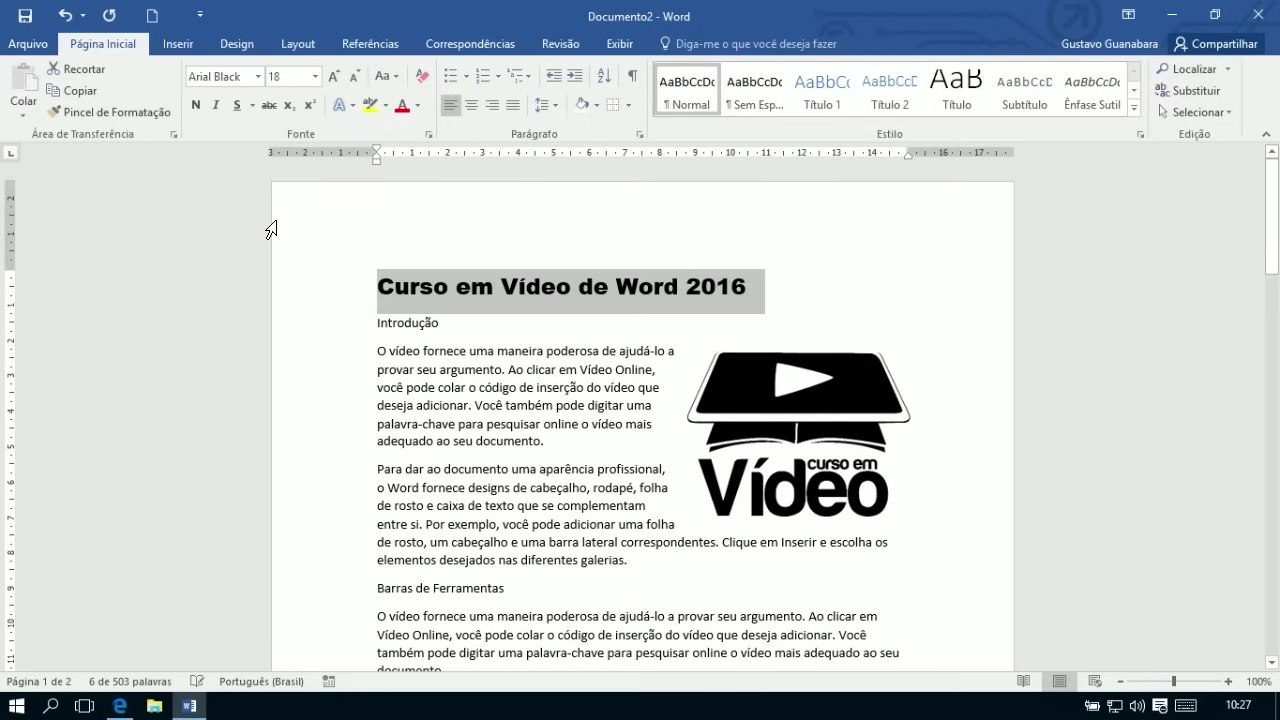
pyautogui.click(313, 76)
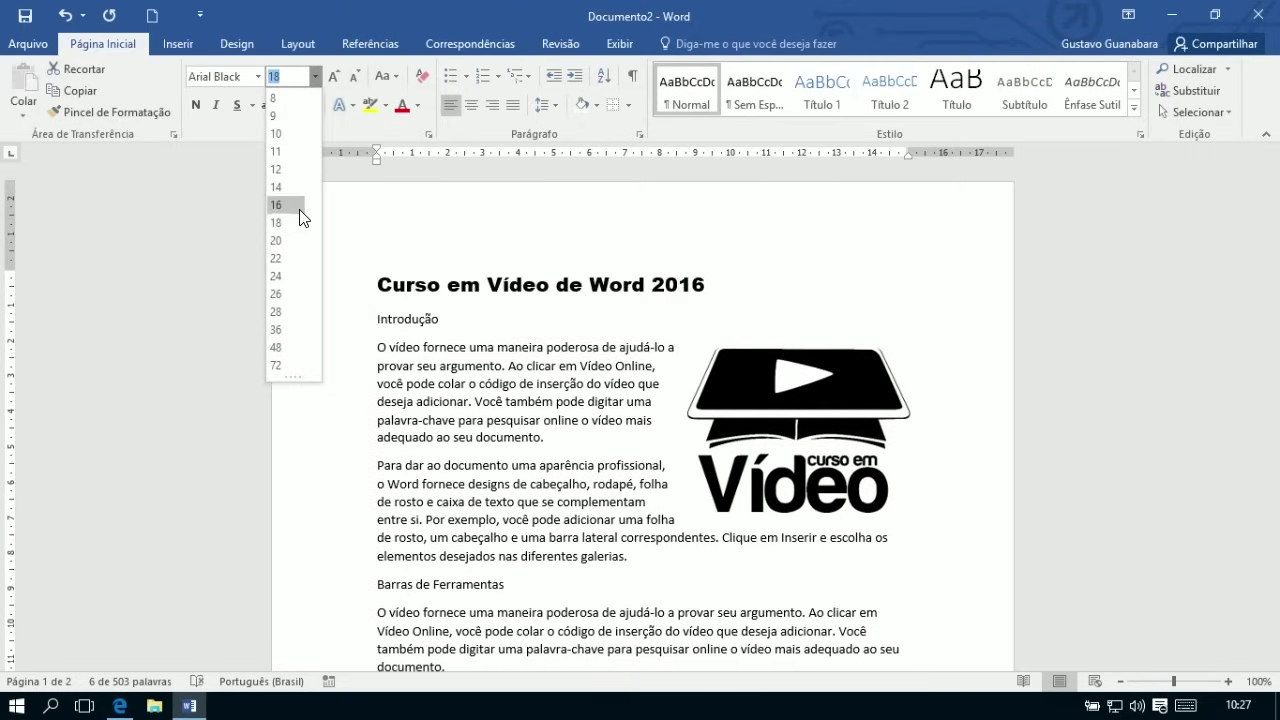
pyautogui.click(300, 222)
# Enlarge the title's font through the preset sizes to 22 and shrink it back to 18.
pyautogui.click(327, 79)
pyautogui.click(327, 79)
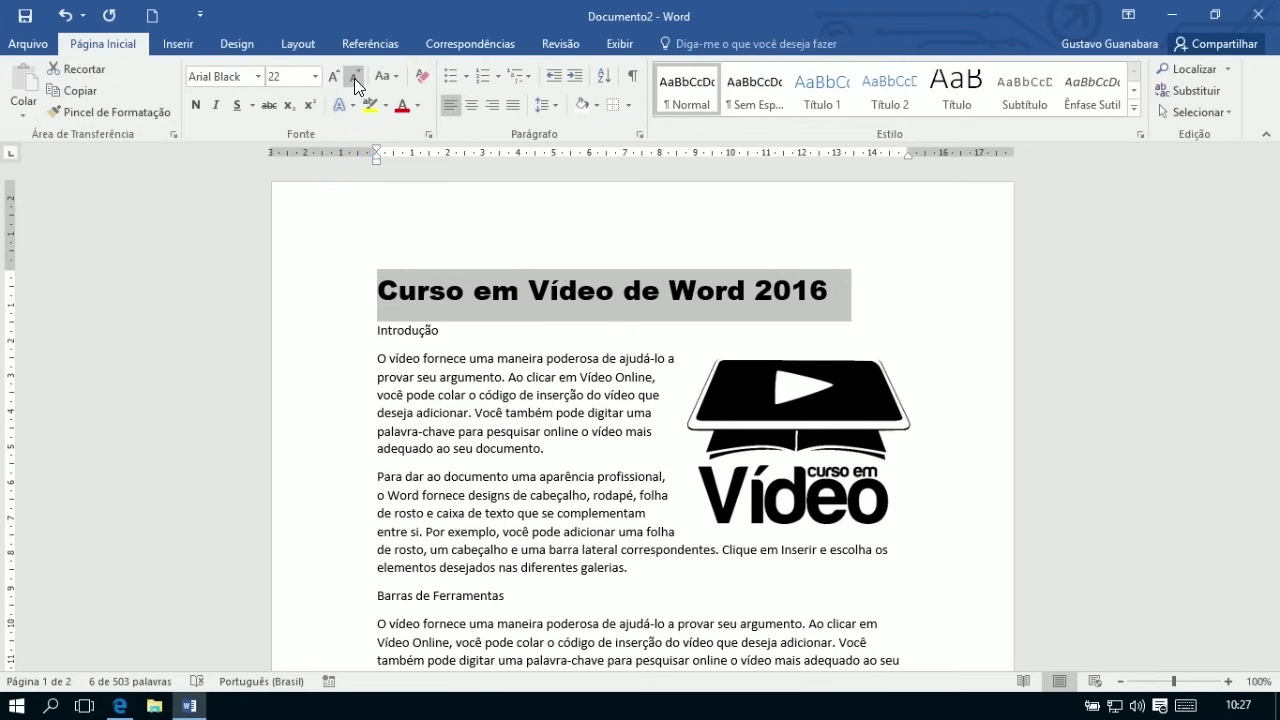
pyautogui.click(354, 78)
pyautogui.click(354, 78)
pyautogui.click(332, 78)
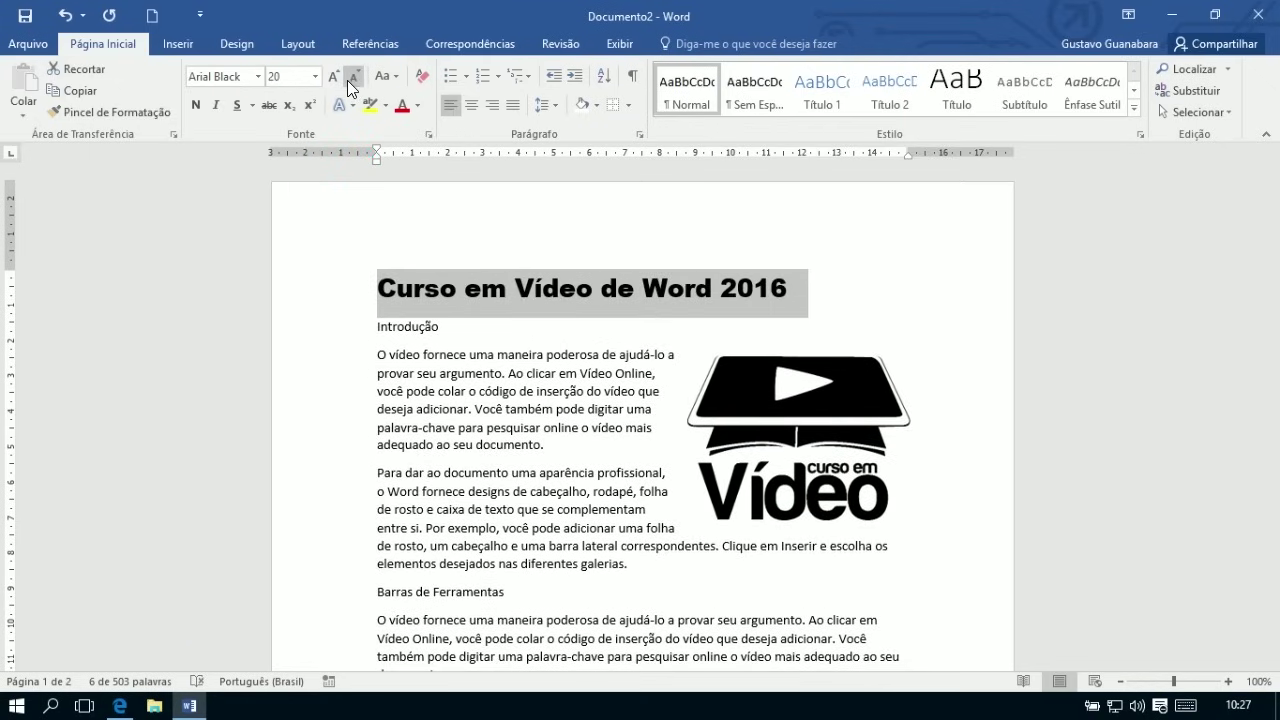
pyautogui.click(352, 78)
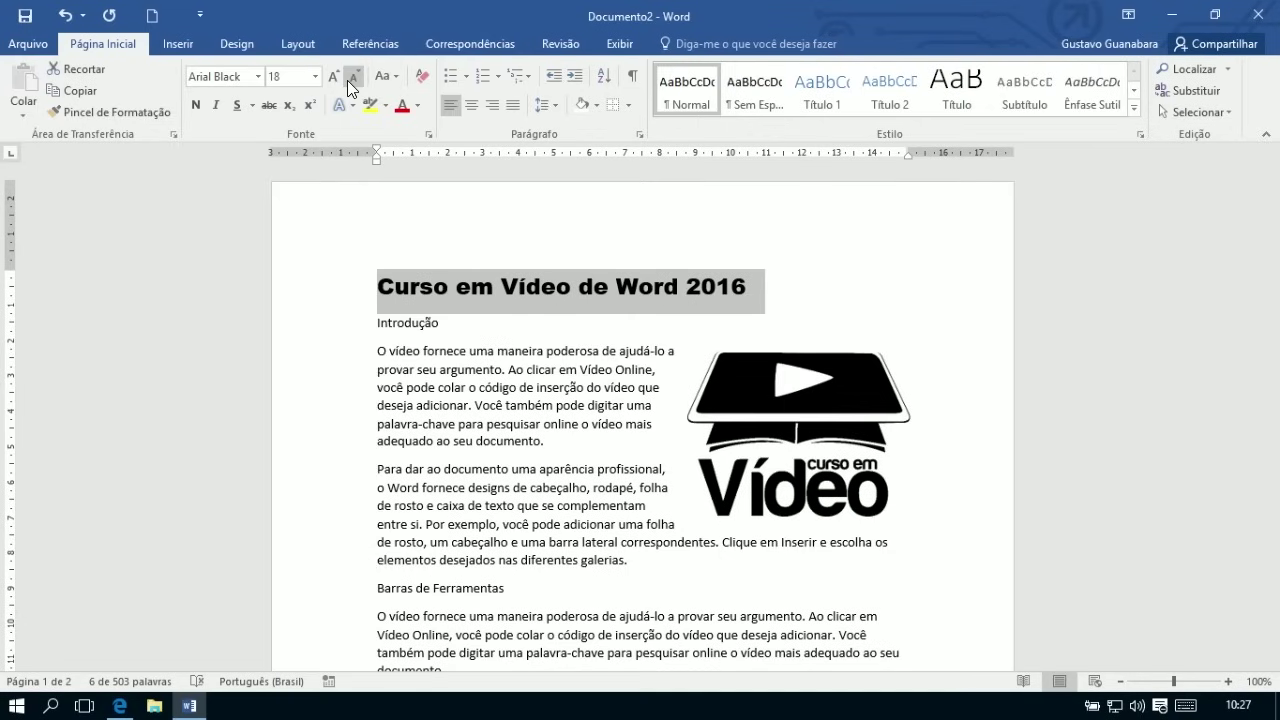
# Reduce the title's font size one point at a time to 16 and raise it to 17.
pyautogui.hotkey('ctrl', '[')
pyautogui.hotkey('ctrl', '[')
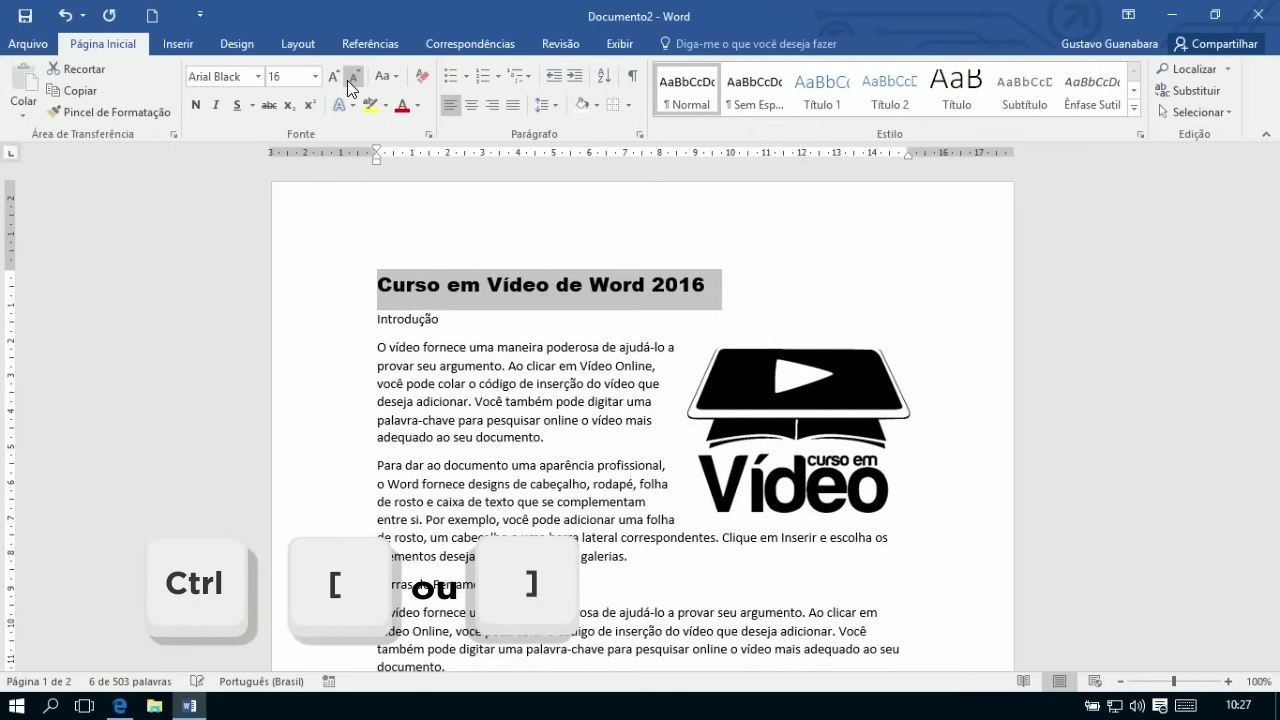
pyautogui.hotkey('ctrl', ']')
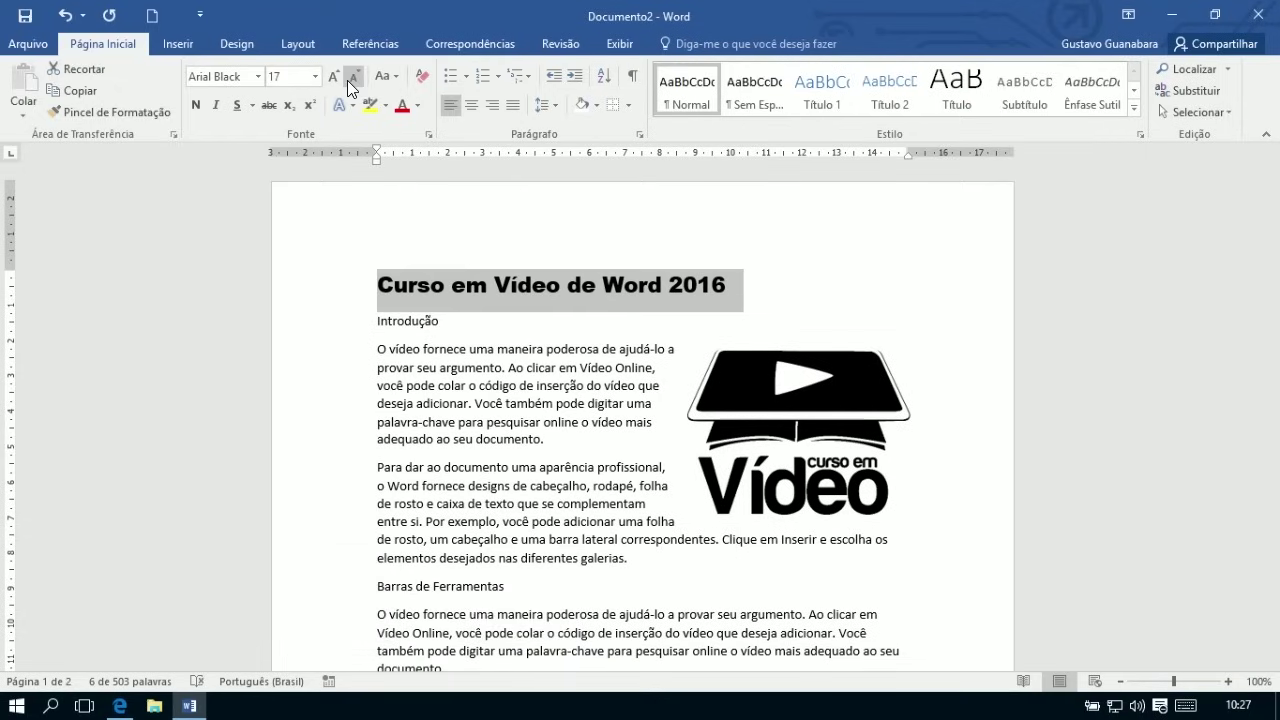
# Shrink the title's font through the preset sizes to 12 and enlarge it to 14.
pyautogui.press('ctrl+shift+less')
pyautogui.press('ctrl+shift+less')
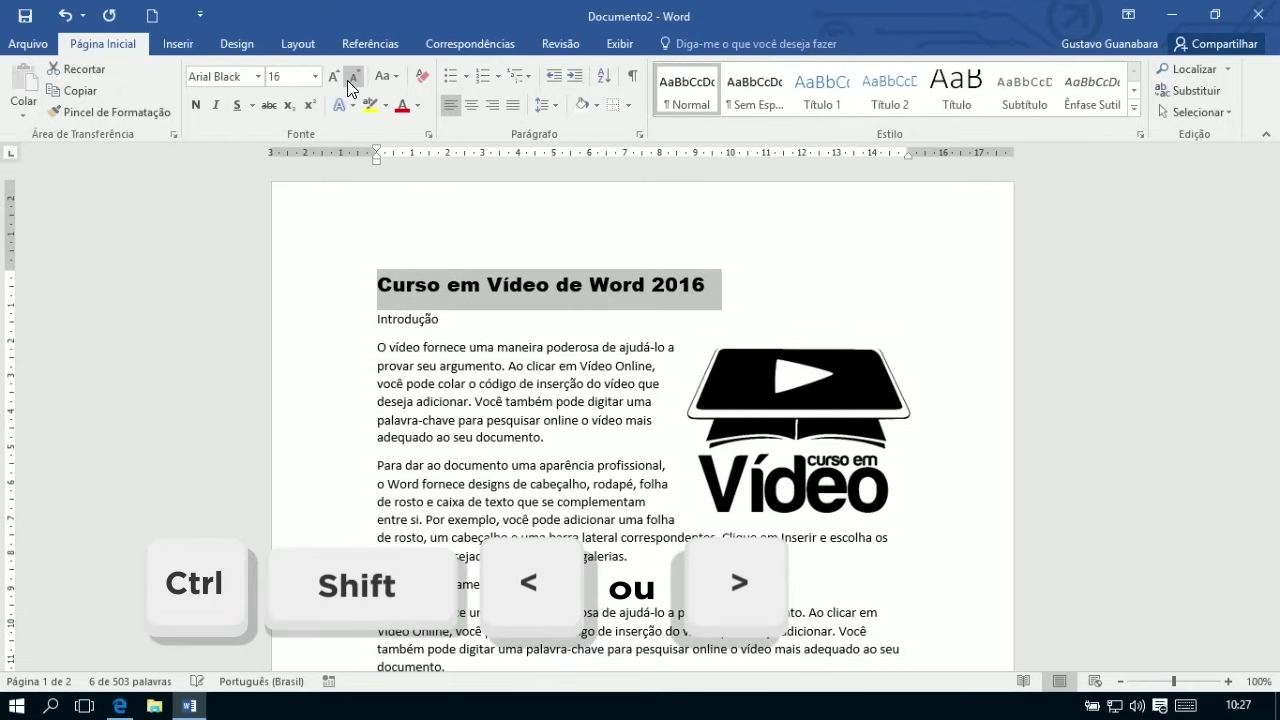
pyautogui.press('ctrl+shift+less')
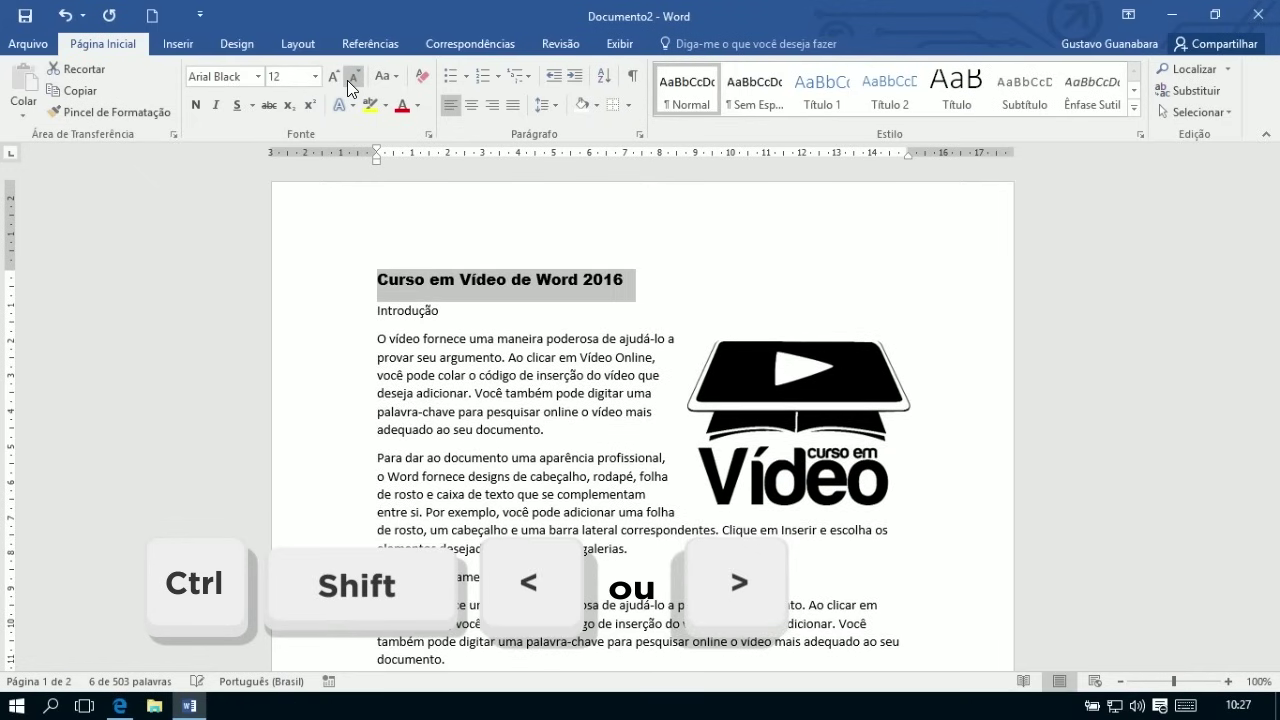
pyautogui.hotkey('ctrl', 'shift', '>')
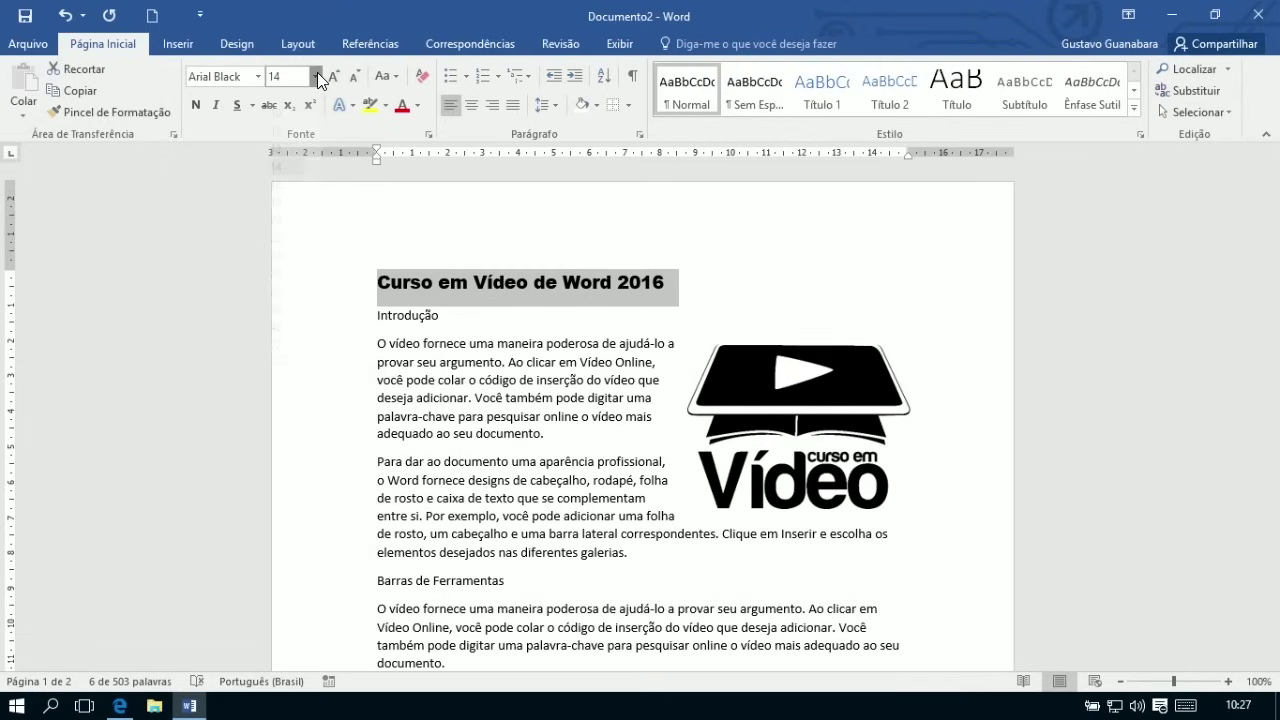
pyautogui.click(316, 76)
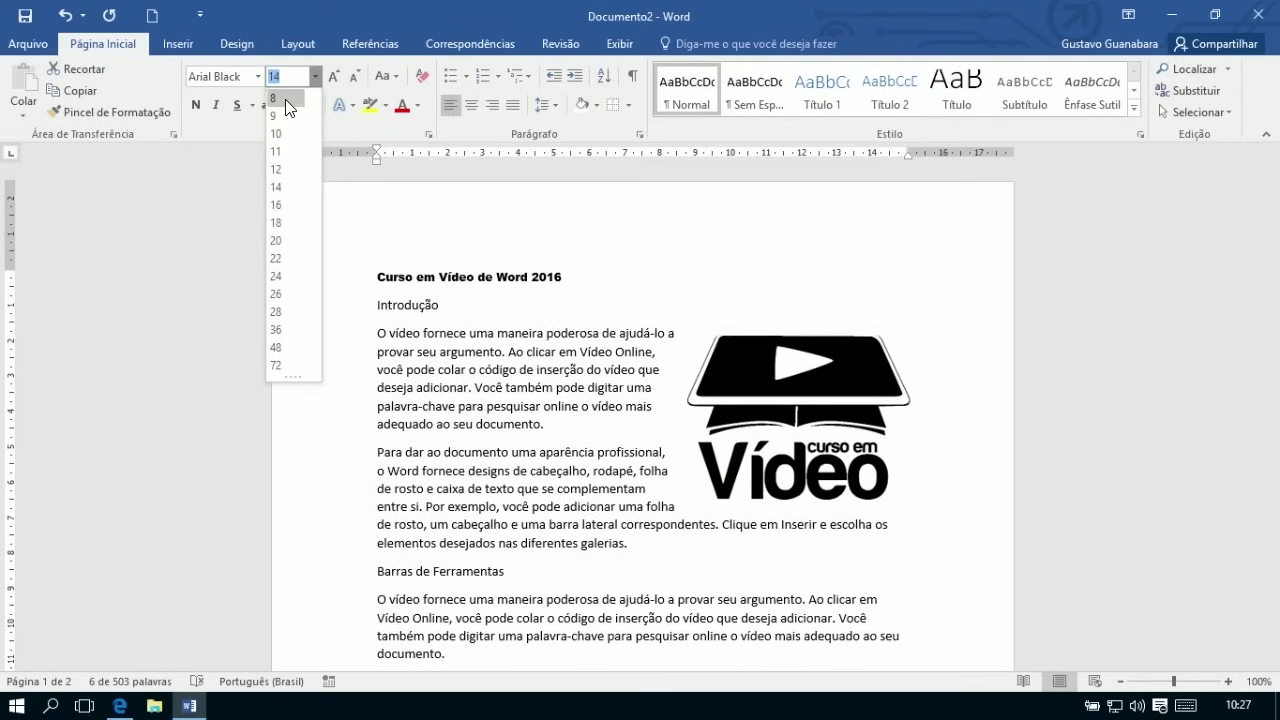
pyautogui.click(314, 79)
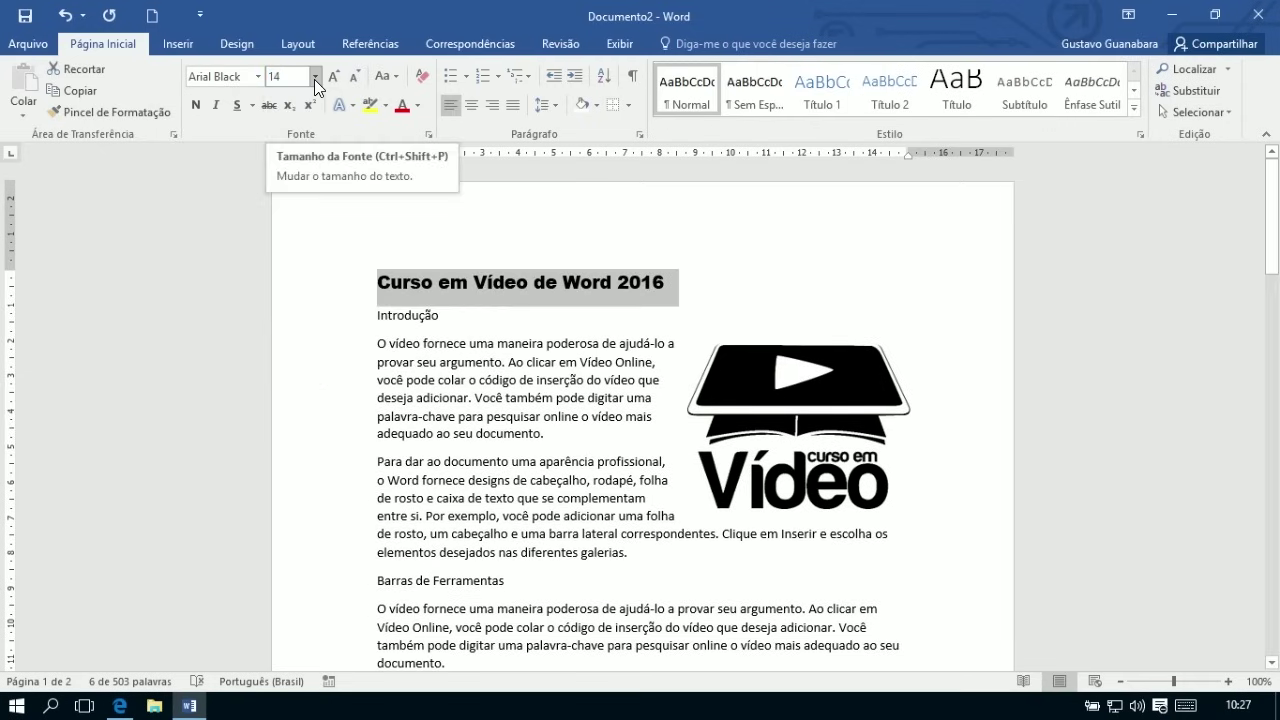
# Adjust the title's font size in one-point increments to 15.
pyautogui.hotkey('ctrl', ']')
pyautogui.hotkey('ctrl', ']')
pyautogui.hotkey('ctrl', '[')
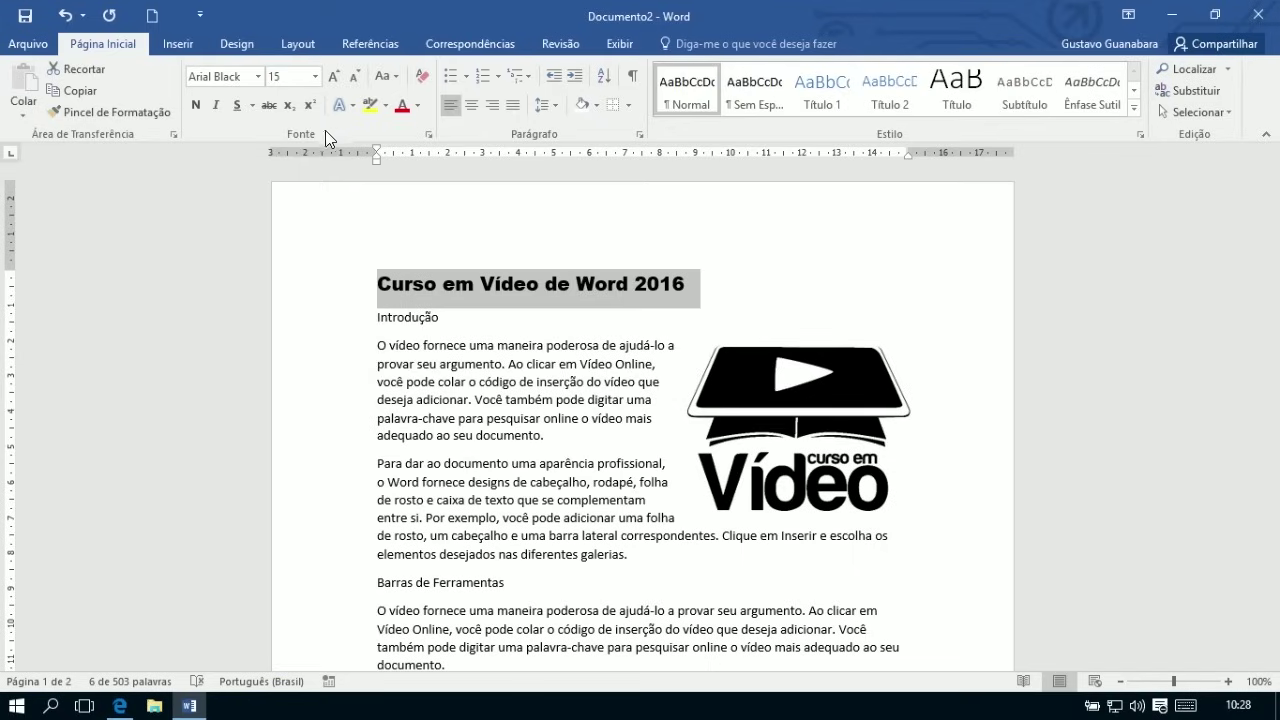
# Make the title bold, italic and underlined, and change its font to Arial.
pyautogui.click(219, 109)
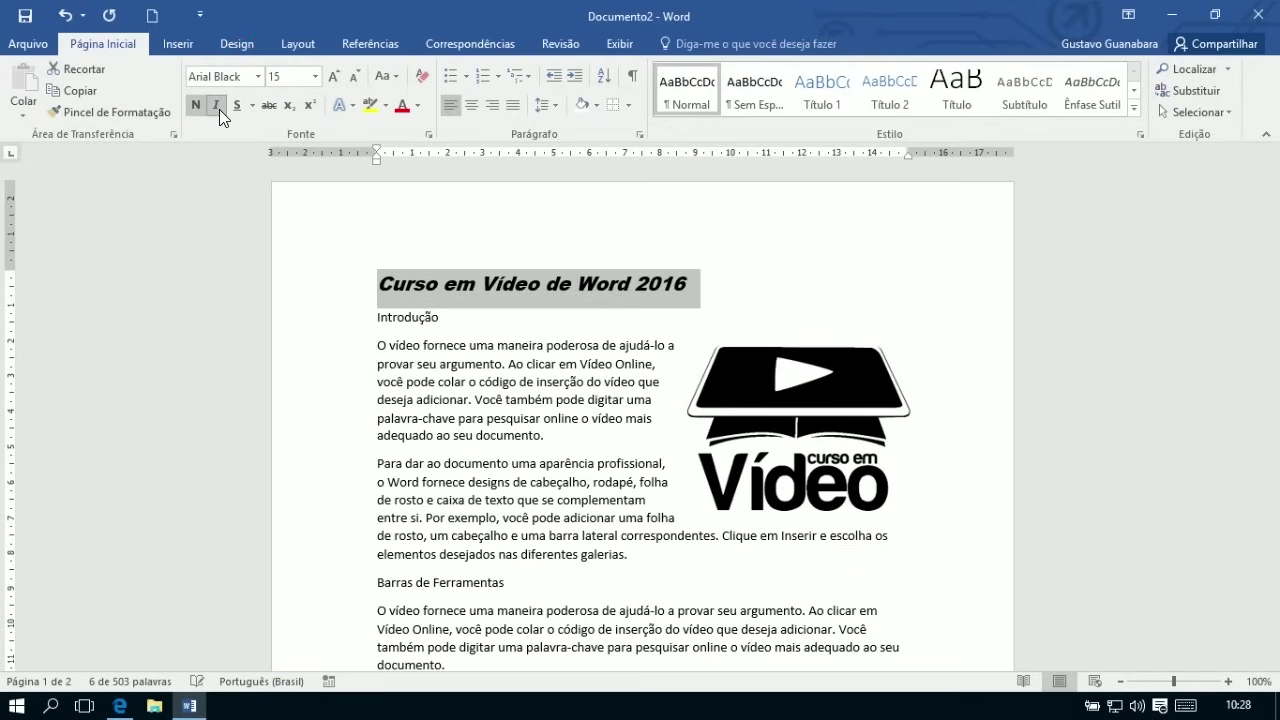
pyautogui.click(236, 106)
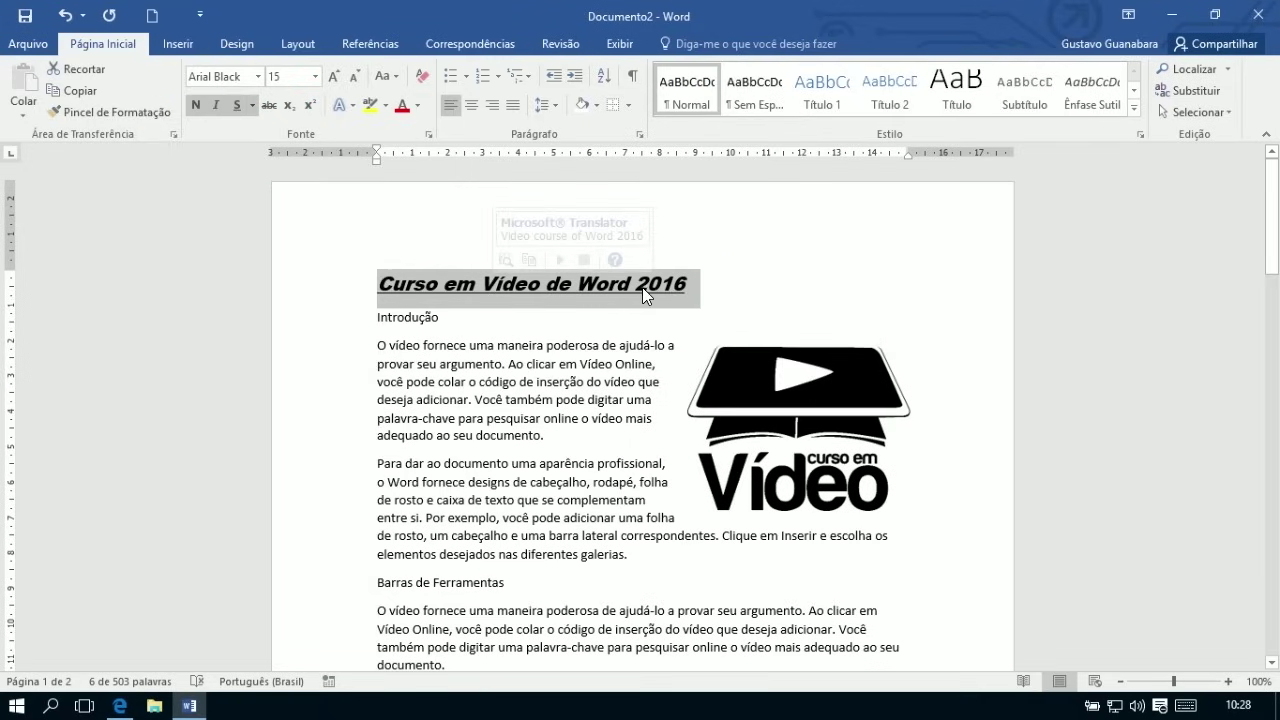
pyautogui.click(258, 76)
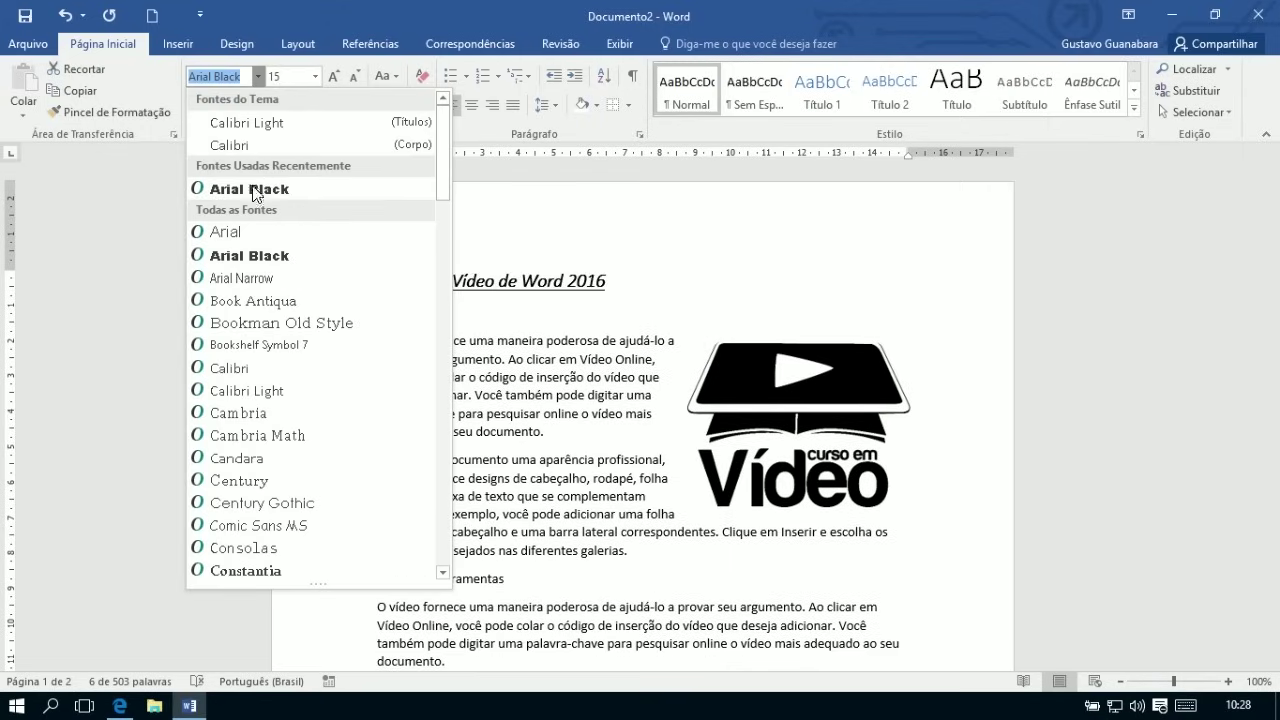
pyautogui.click(261, 232)
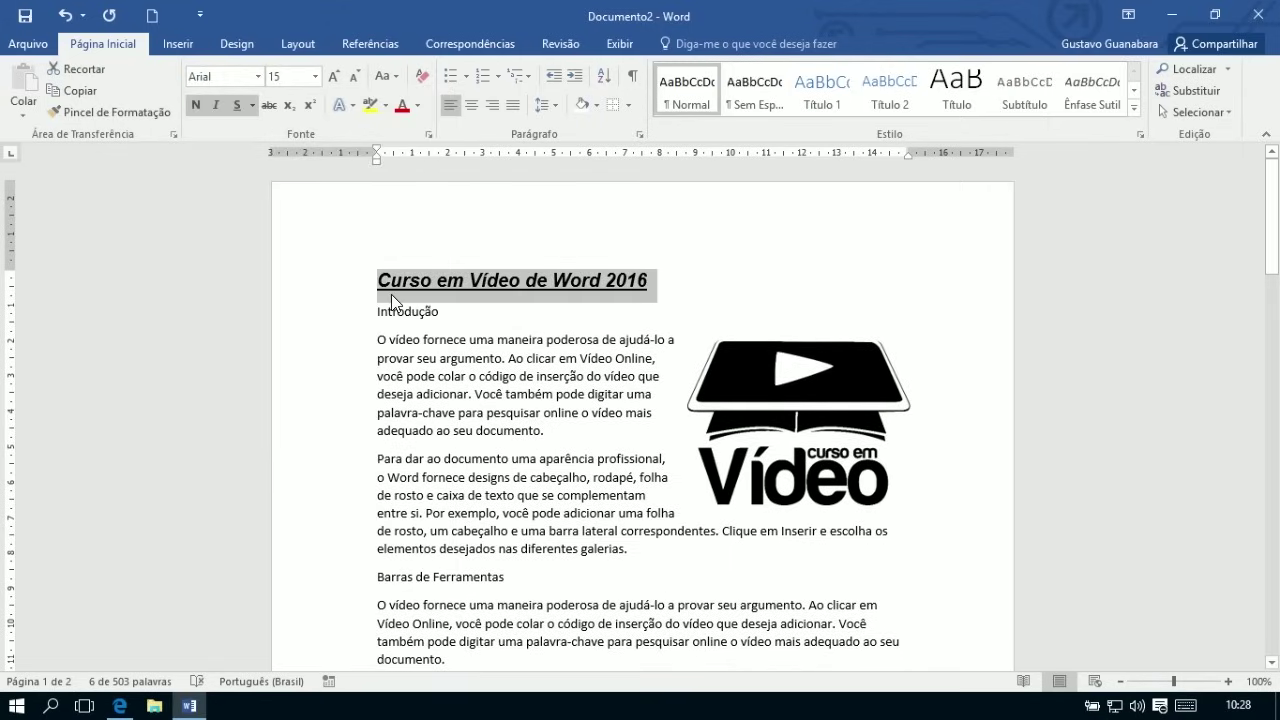
# Remove the bold, italic and underline formatting from the title.
pyautogui.click(197, 107)
pyautogui.click(214, 106)
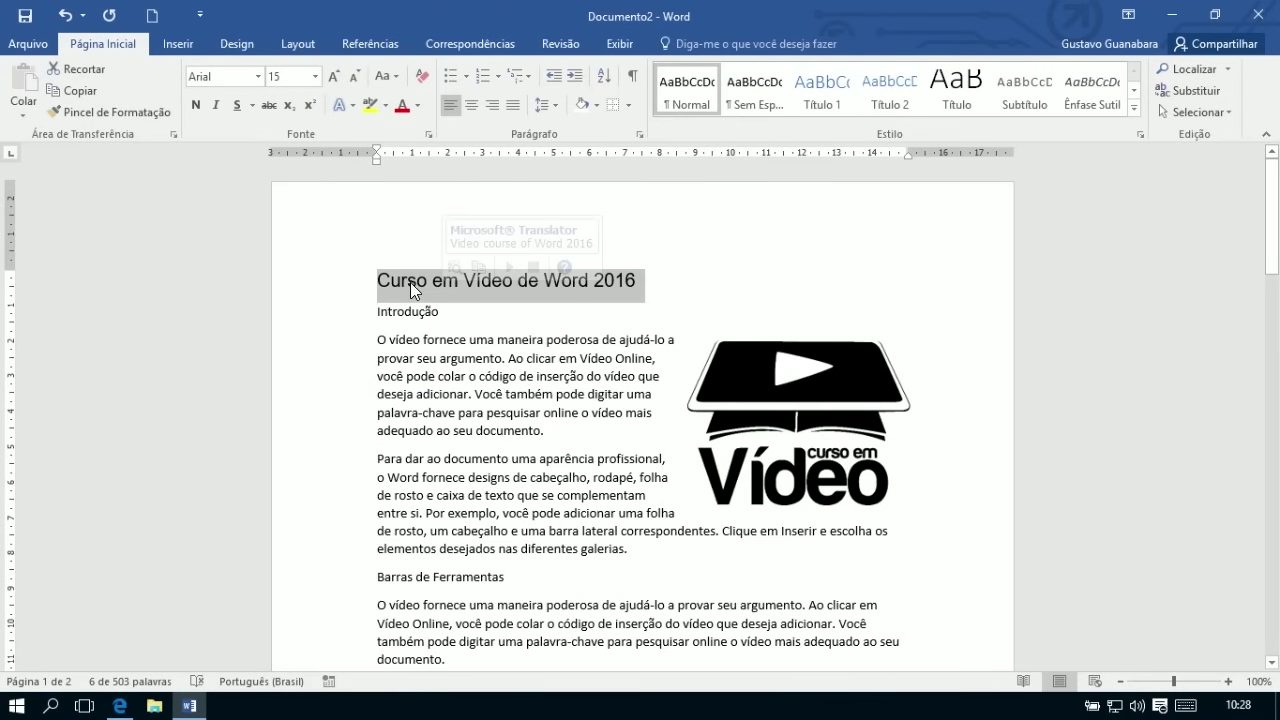
# Toggle bold, italic and underline on and off in turn for the title.
pyautogui.hotkey('ctrl', 'n')
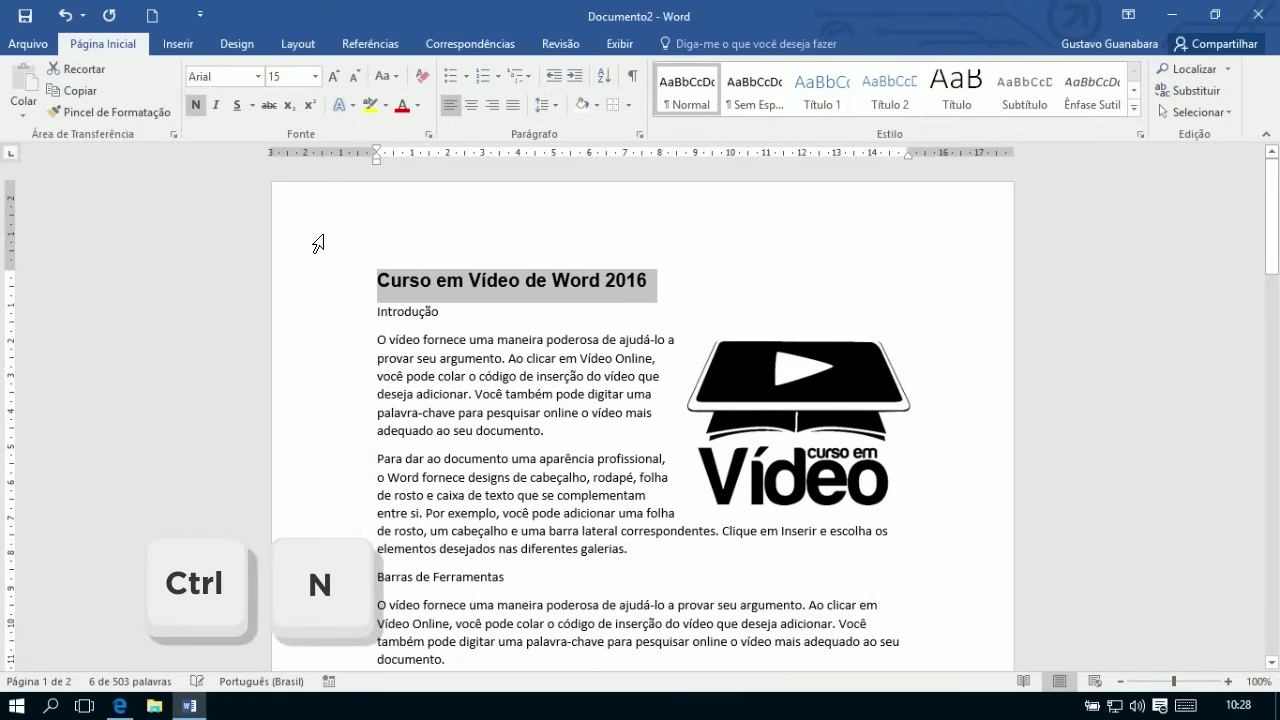
pyautogui.hotkey('ctrl', 'n')
pyautogui.hotkey('ctrl', 'i')
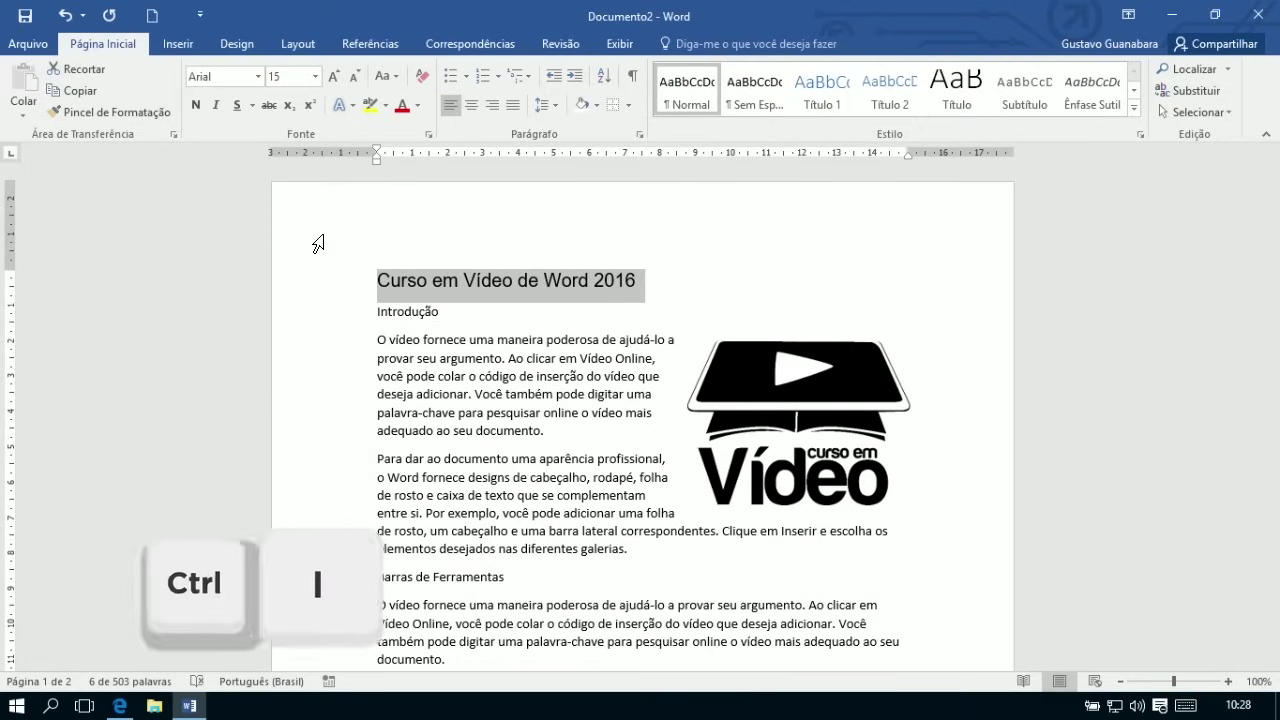
pyautogui.hotkey('ctrl', 'i')
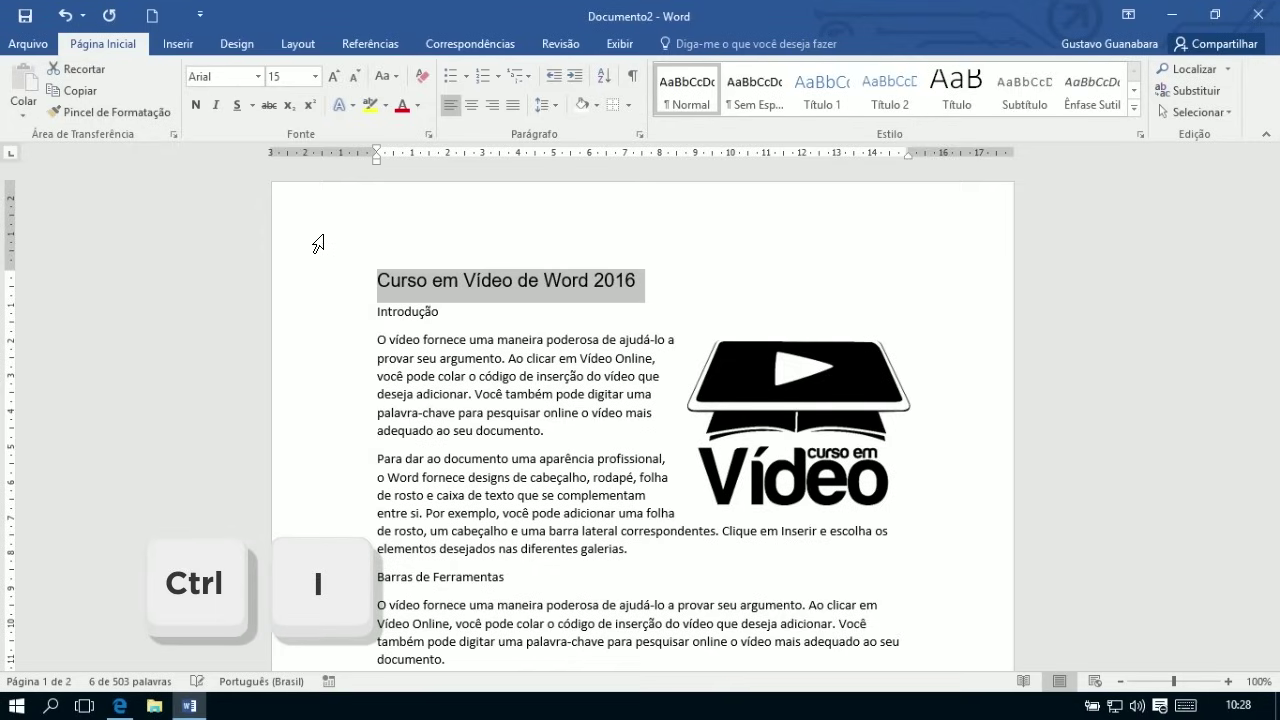
pyautogui.hotkey('ctrl', 'i')
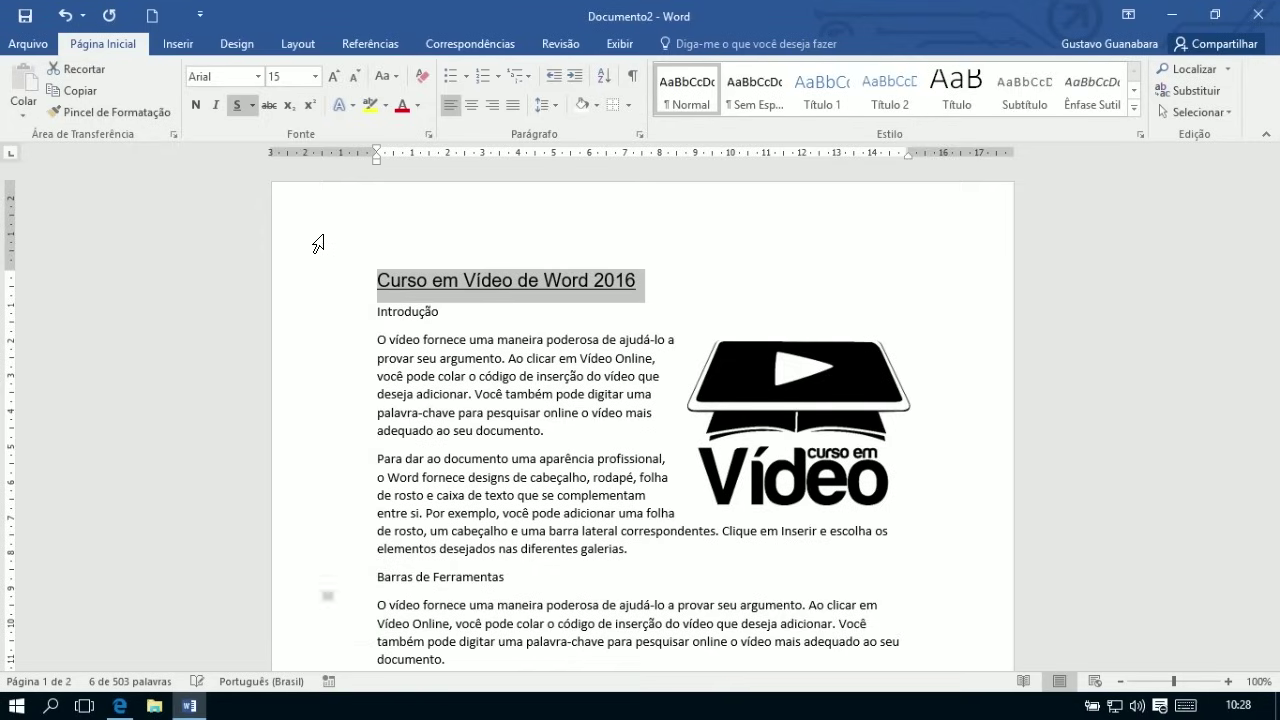
pyautogui.hotkey('ctrl', 's')
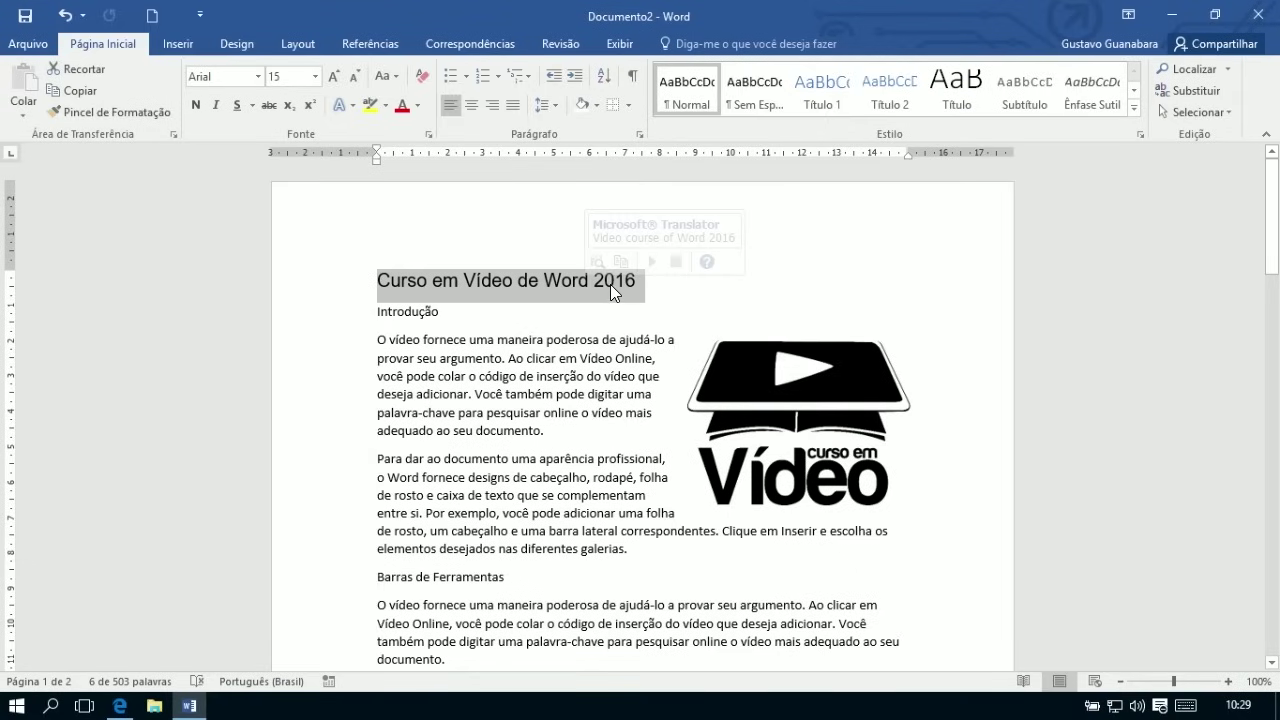
# Apply superscript to "2016" in the title, remove it and apply subscript instead.
pyautogui.doubleClick(612, 282)
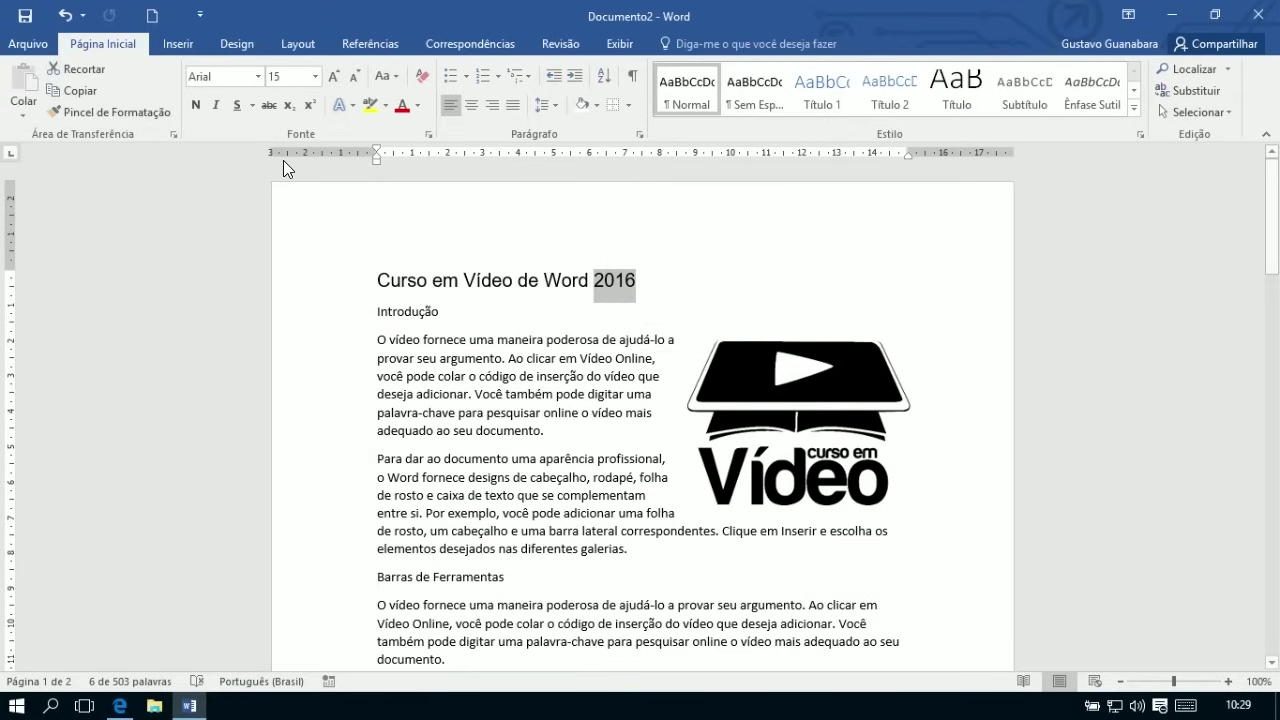
pyautogui.click(307, 107)
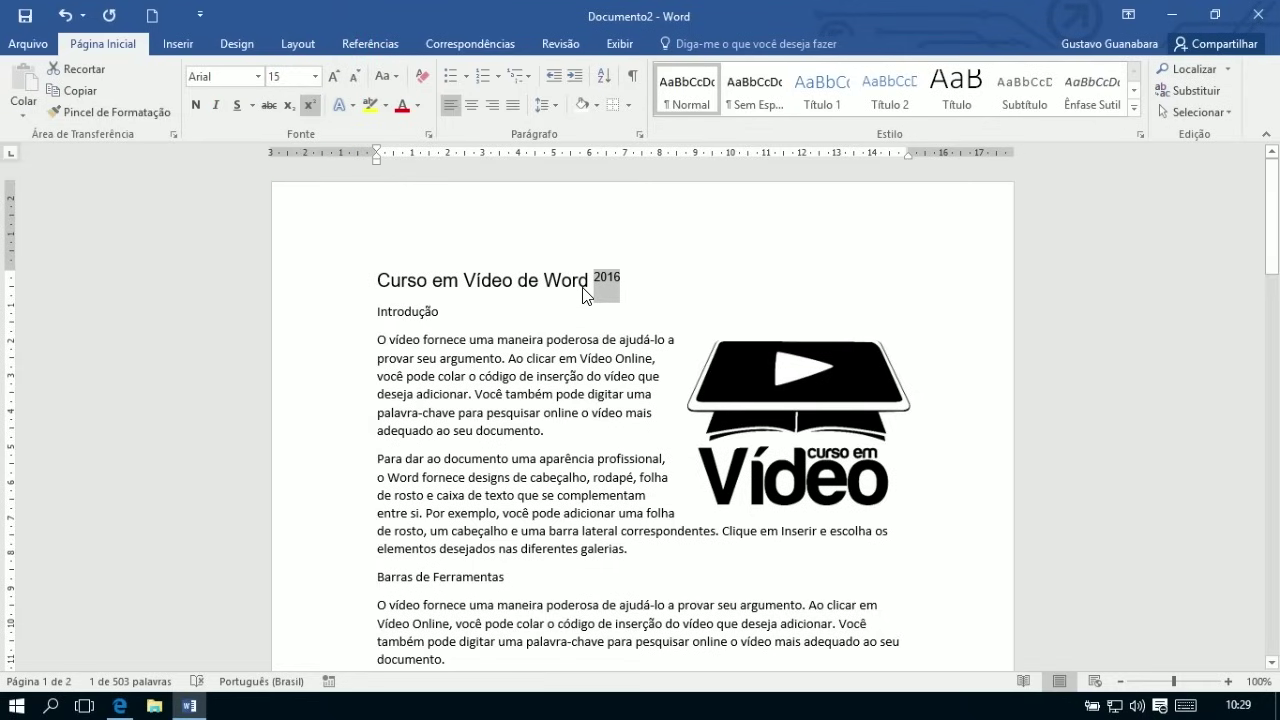
pyautogui.click(309, 107)
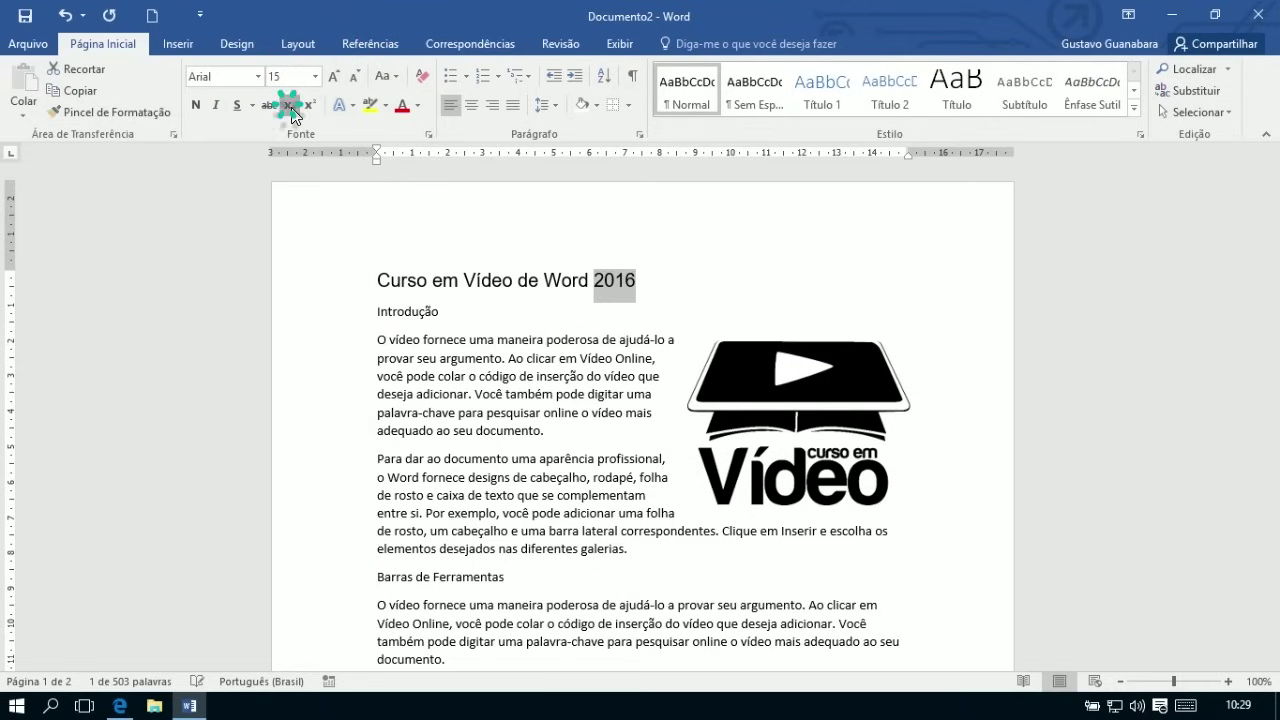
pyautogui.click(288, 105)
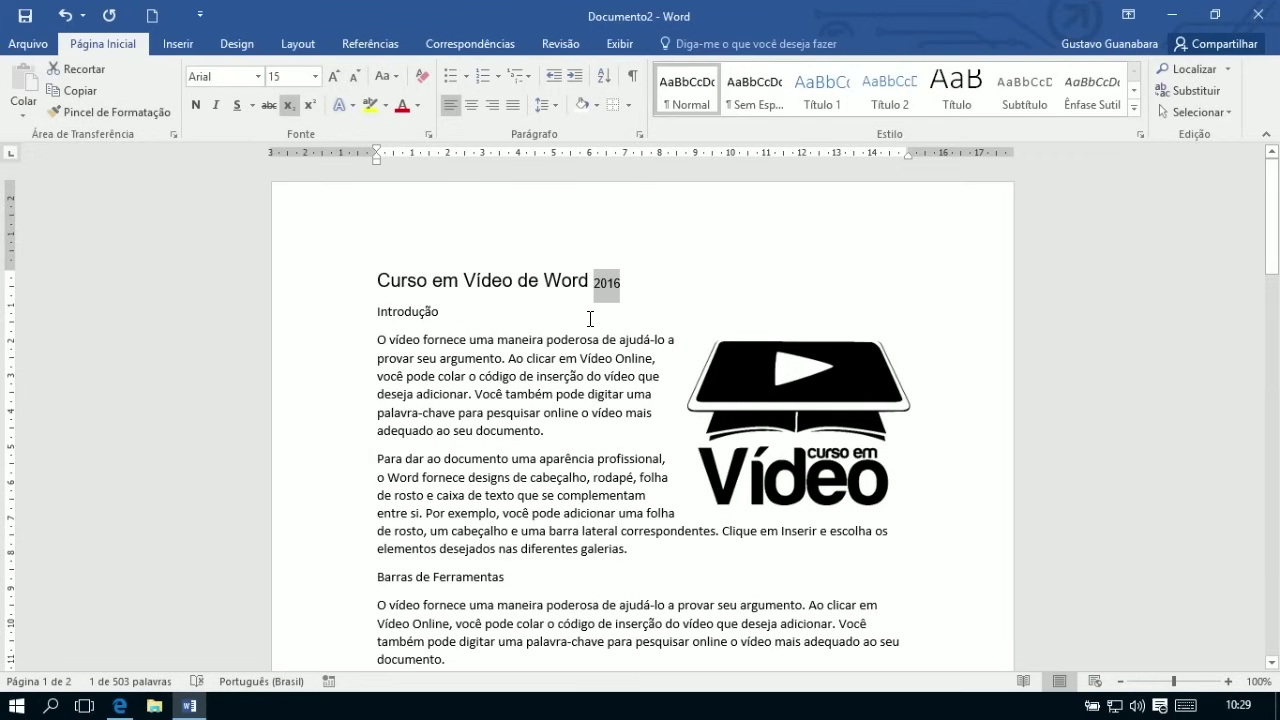
# Add the line "H2O" below the "Introdução" heading and format its 2 as subscript.
pyautogui.click(447, 321)
pyautogui.press('Return')
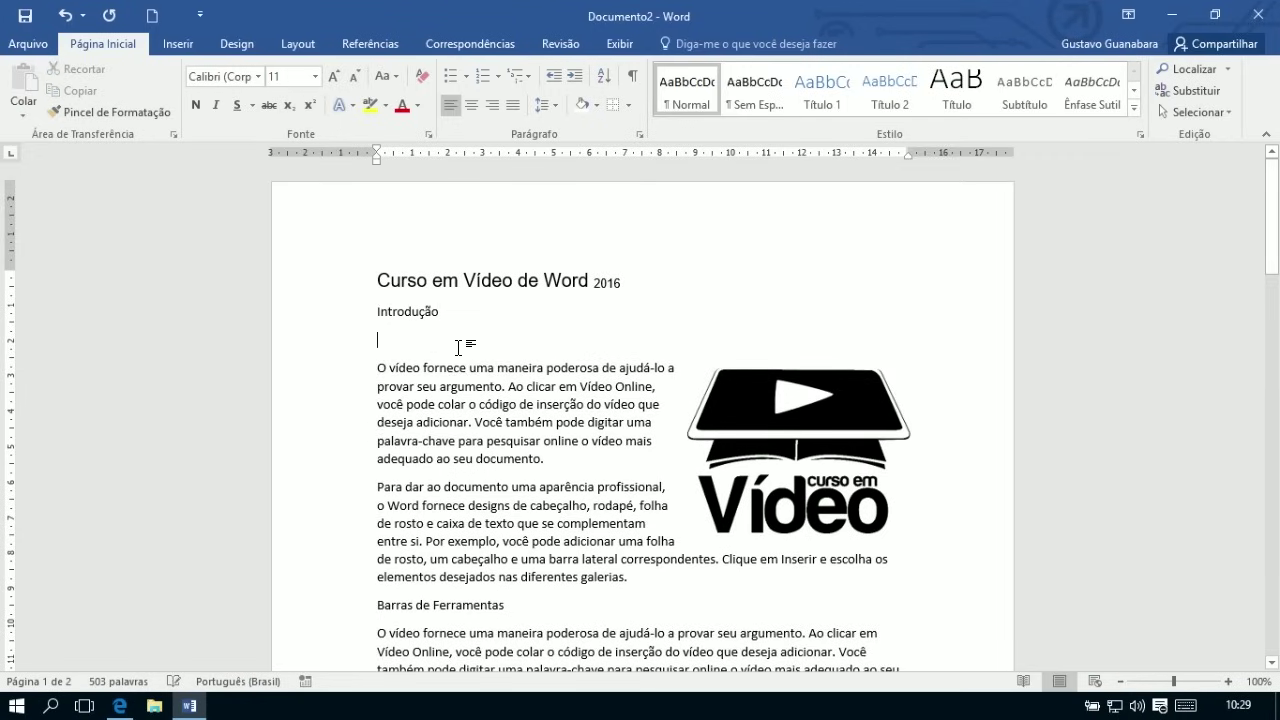
pyautogui.write('H2O')
pyautogui.hotkey('shift', 'Left')
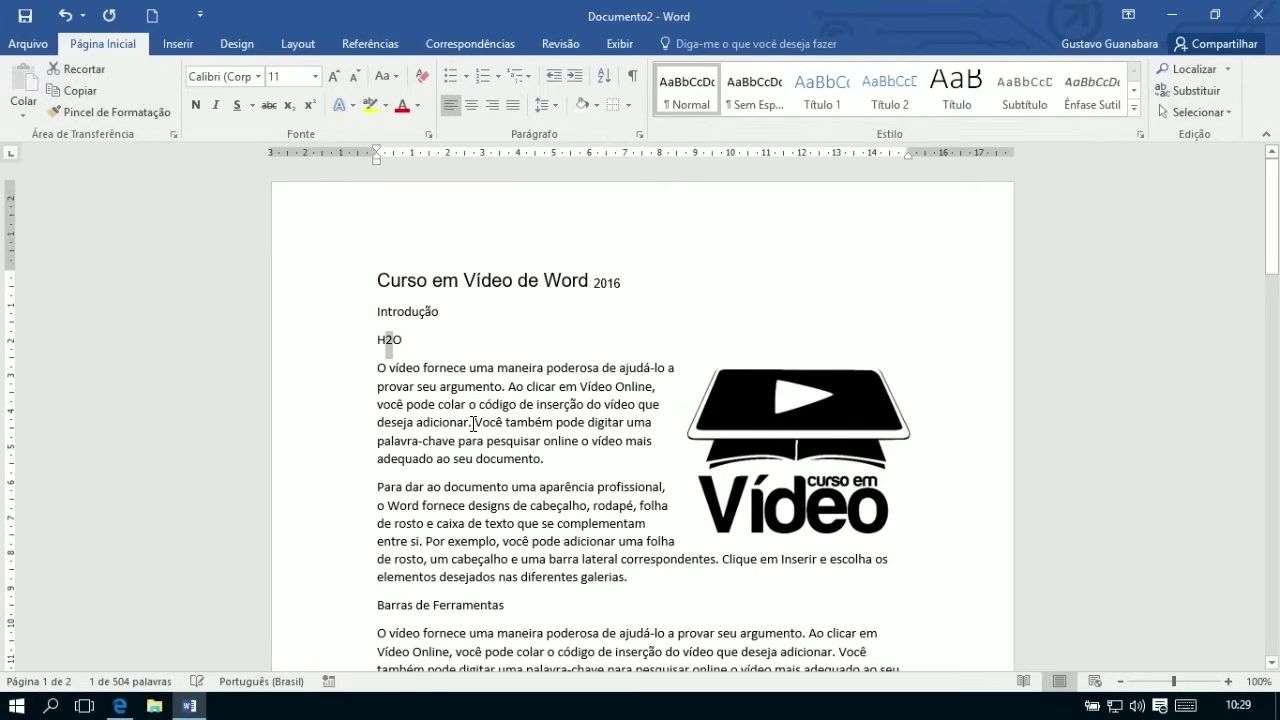
pyautogui.click(289, 105)
pyautogui.click(438, 347)
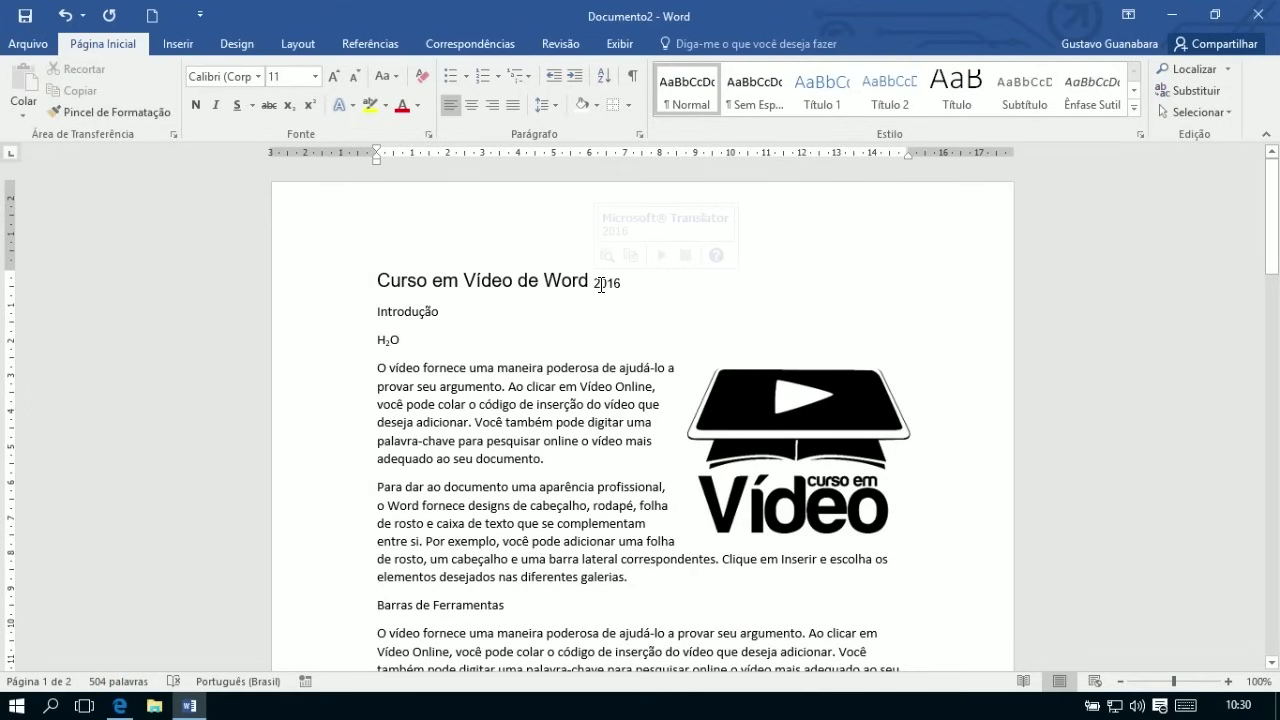
# Switch "2016" in the title to superscript, back to subscript and to superscript again.
pyautogui.doubleClick(601, 283)
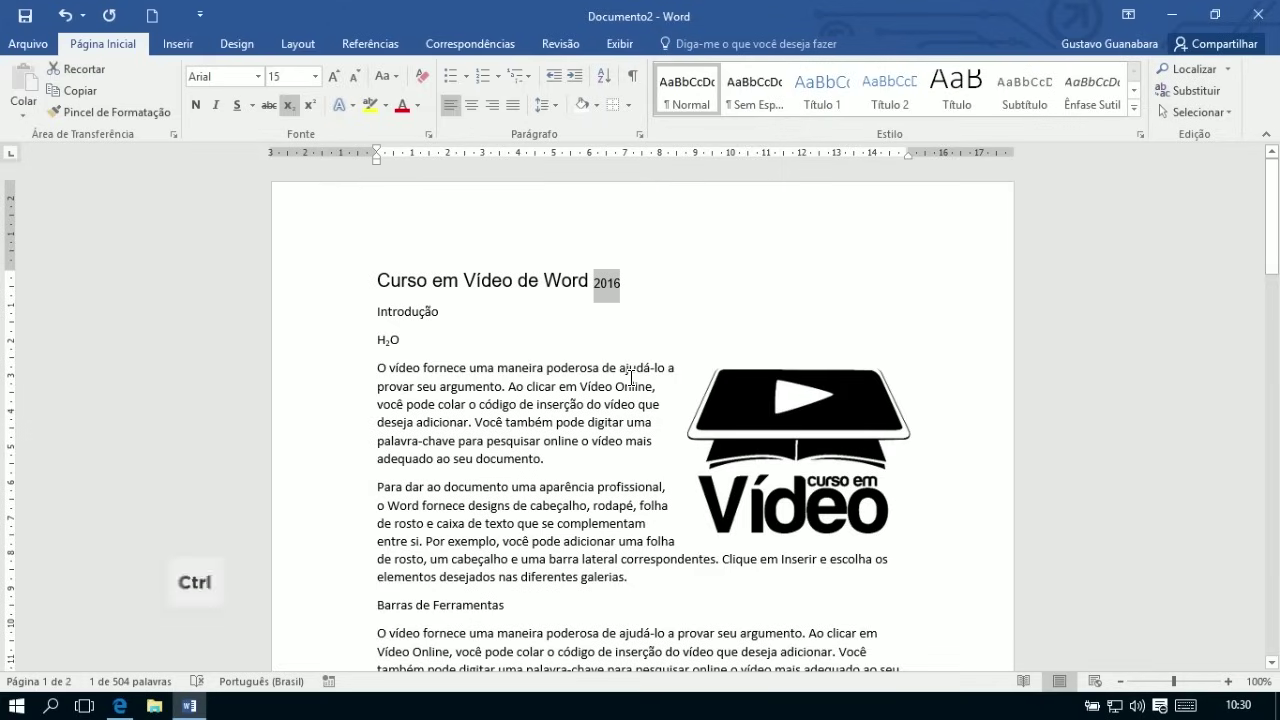
pyautogui.hotkey('ctrl', 'shift', '+')
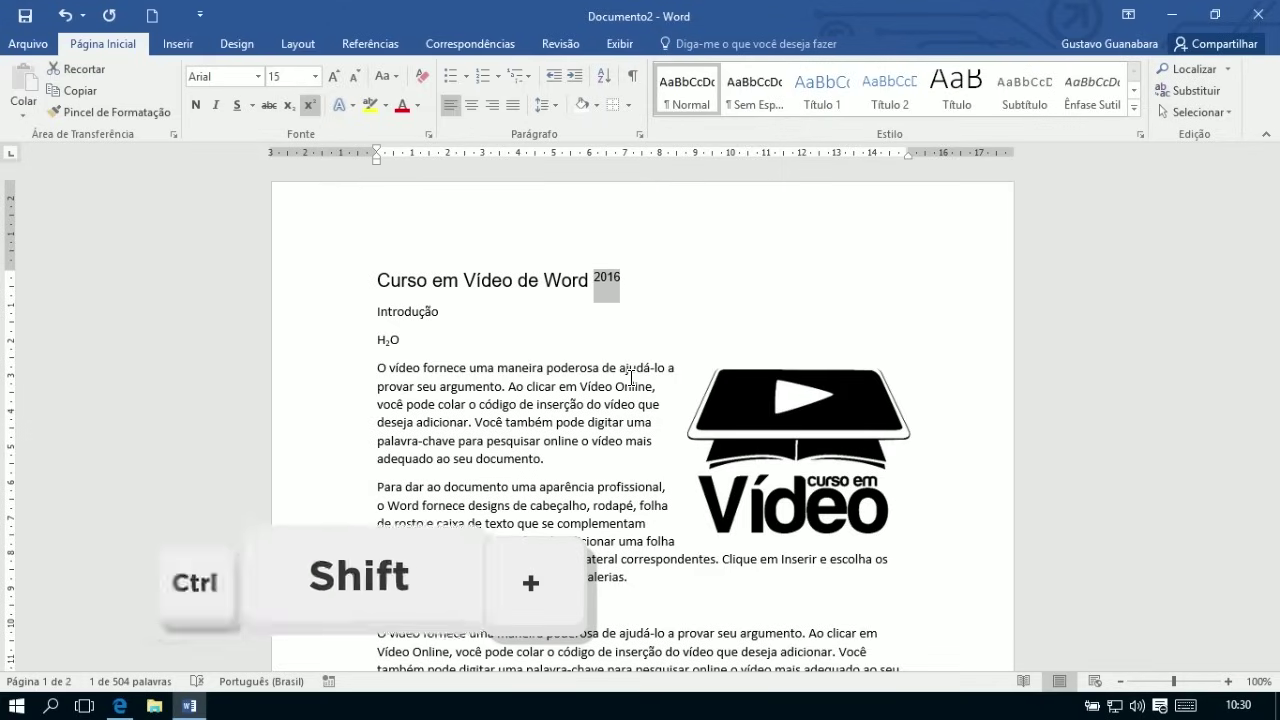
pyautogui.hotkey('ctrl', '+')
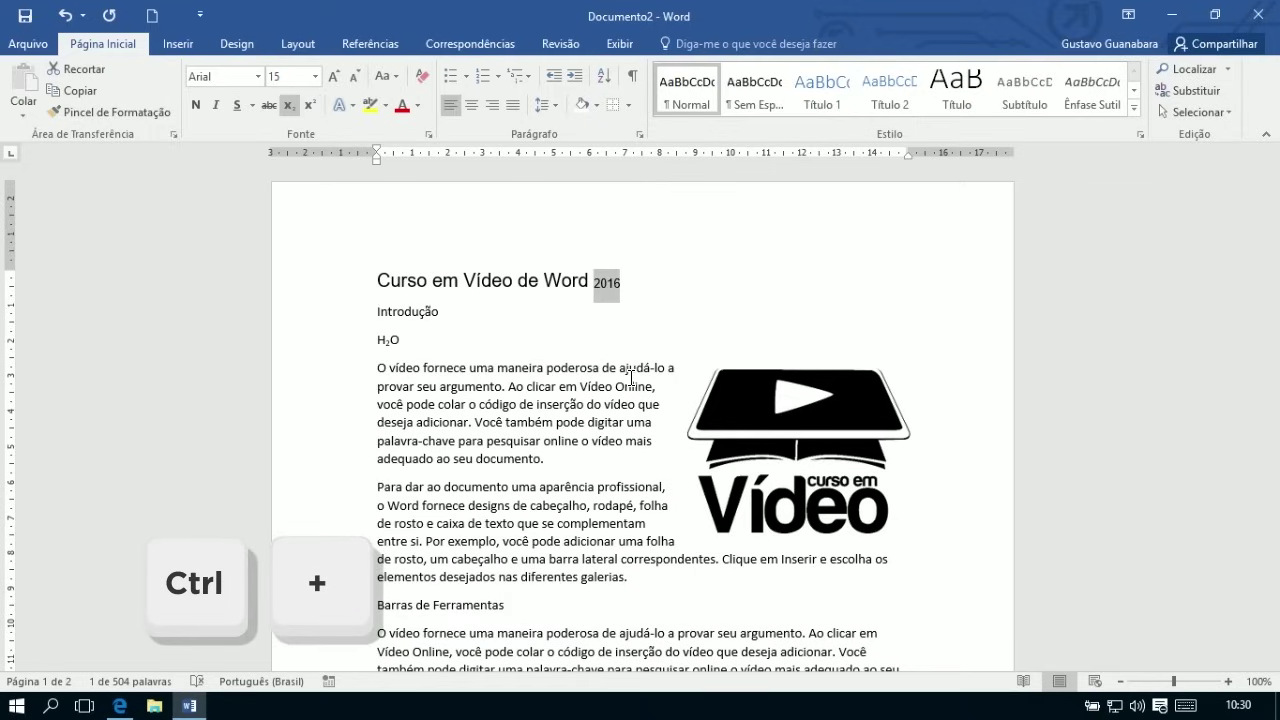
pyautogui.hotkey('ctrl', 'shift', '+')
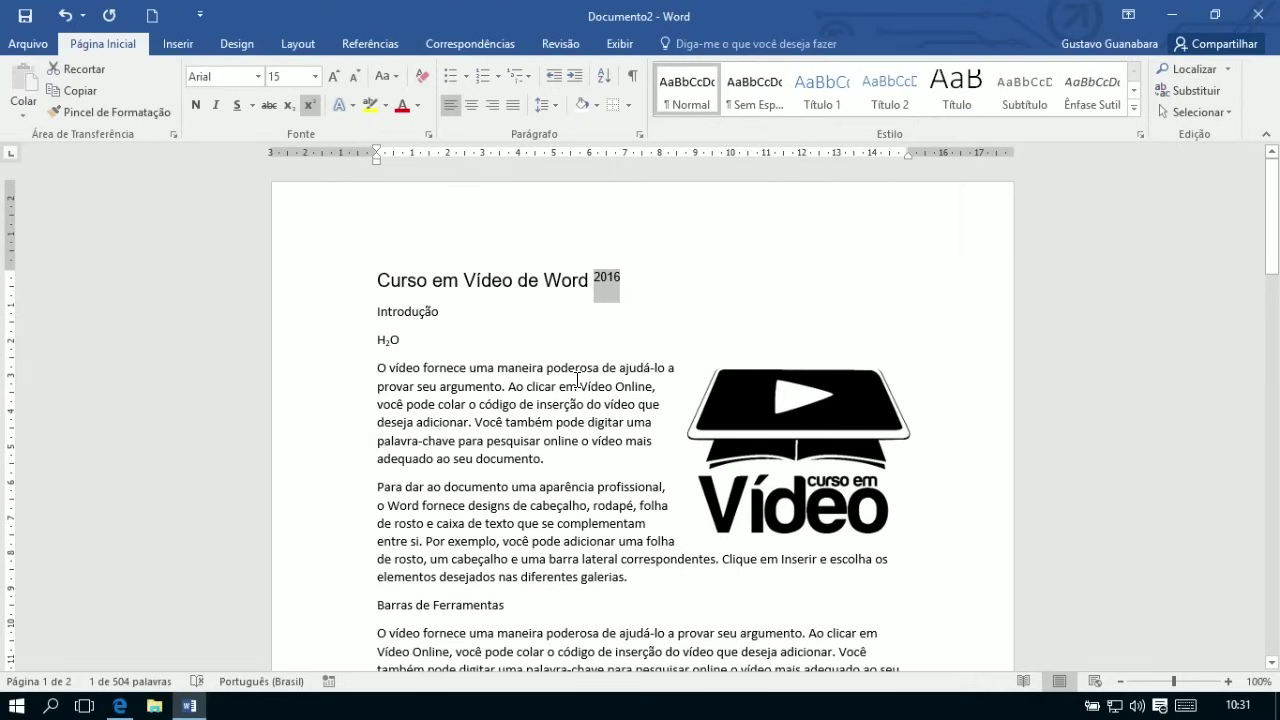
# Try strikethrough on the entire title line.
pyautogui.click(330, 289)
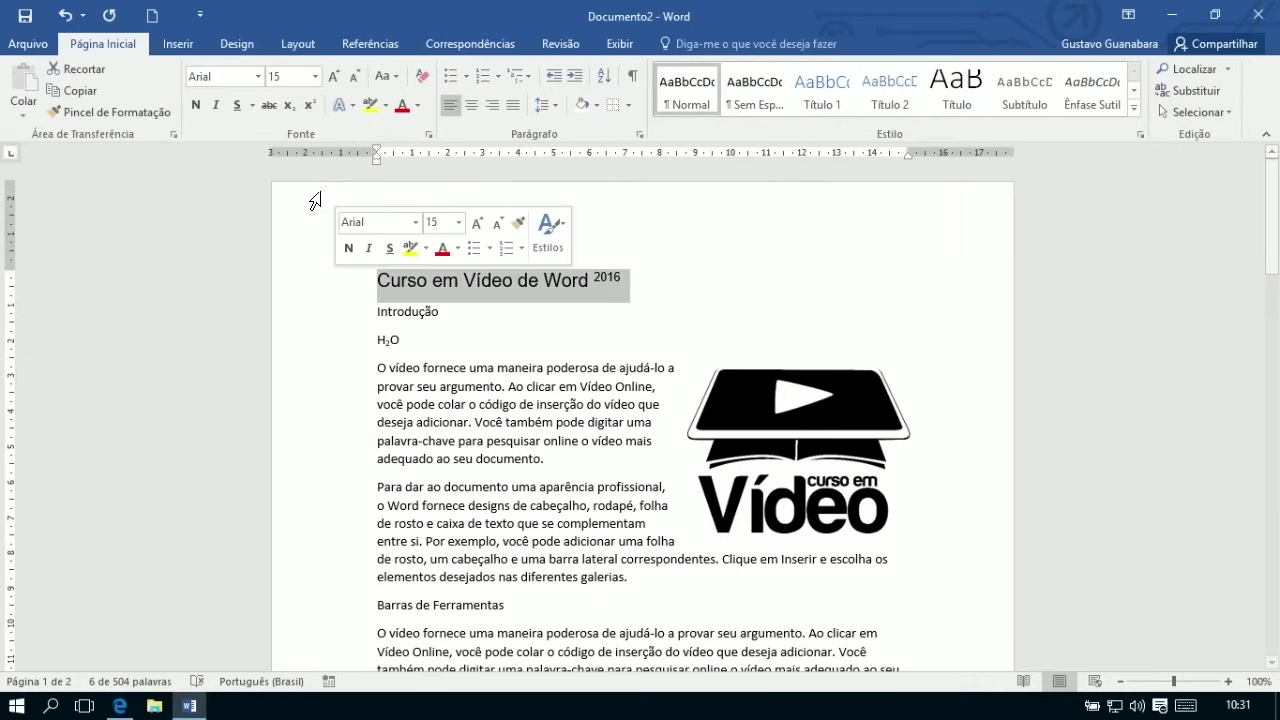
pyautogui.click(267, 106)
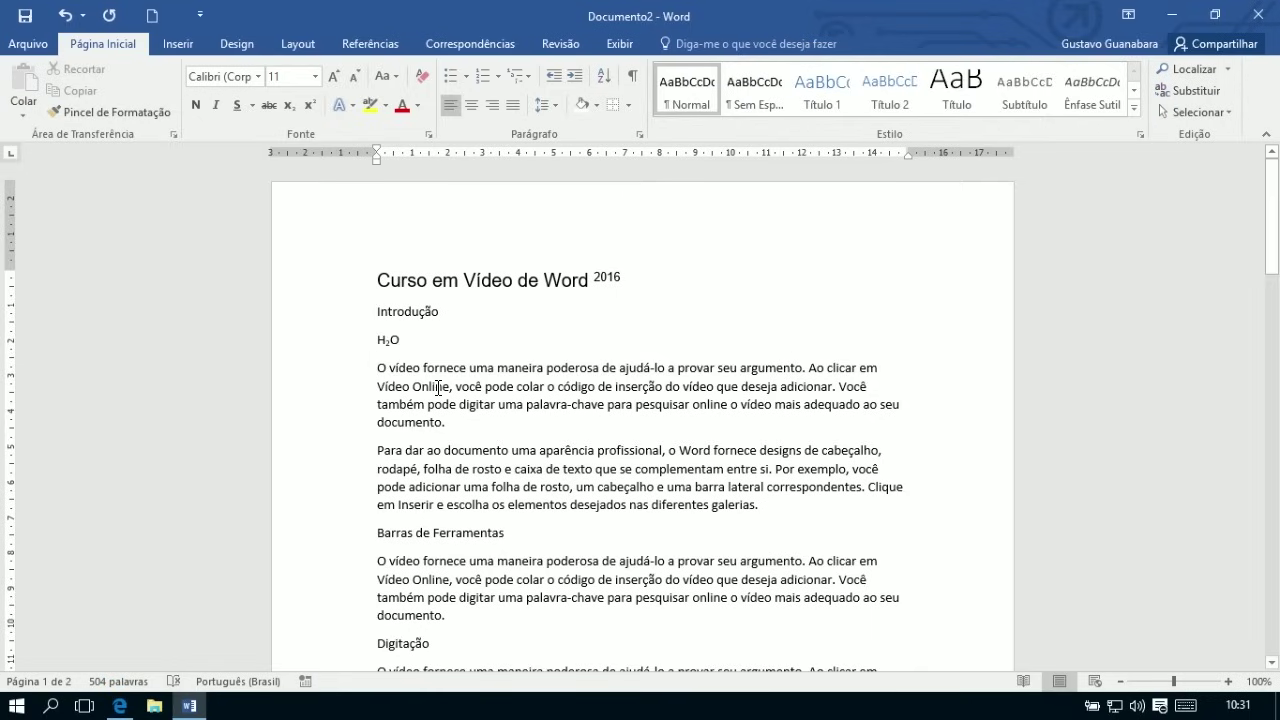
# Try left, right and centered alignment on the first body paragraph below the H2O line.
pyautogui.moveTo(455, 423); pyautogui.dragTo(354, 371)
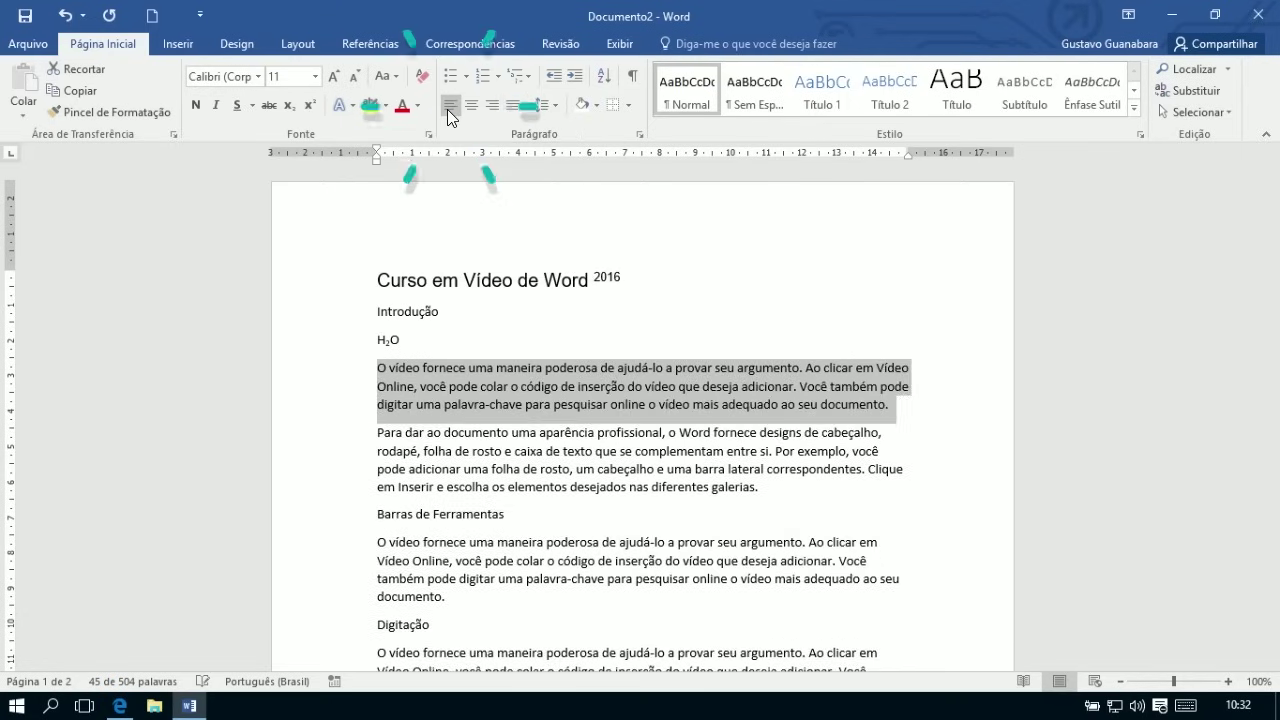
pyautogui.click(490, 106)
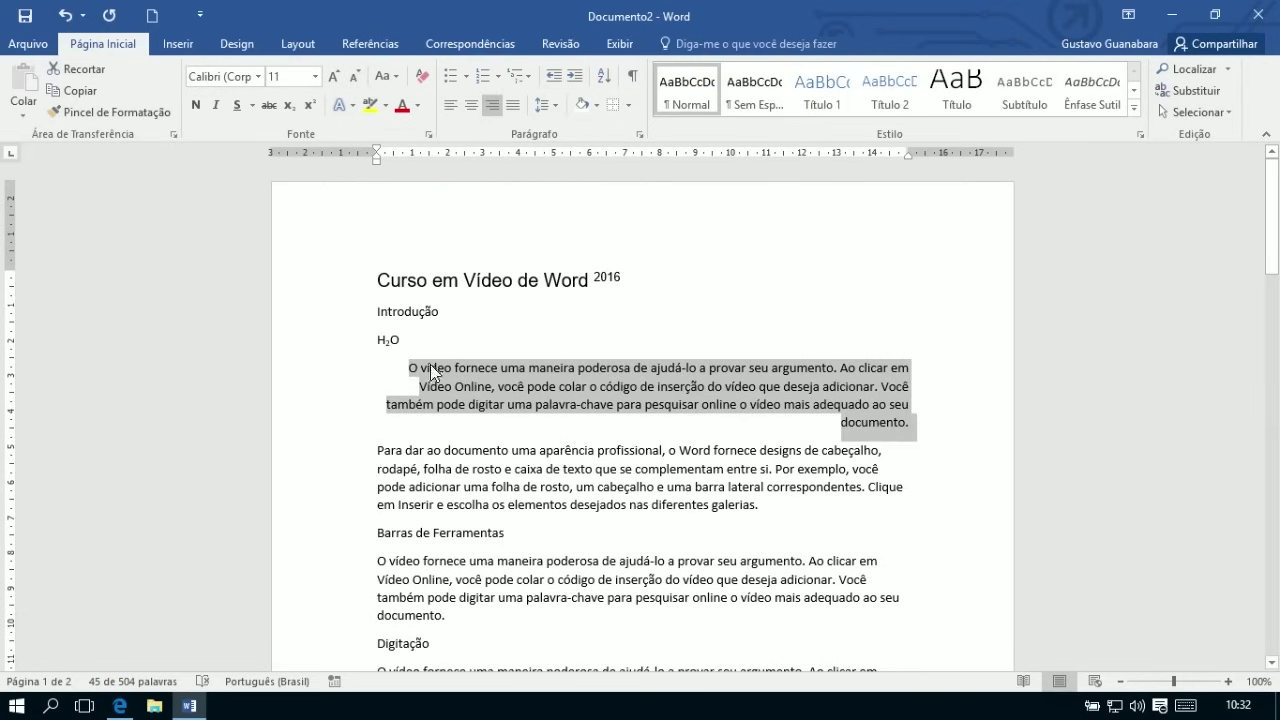
pyautogui.click(467, 106)
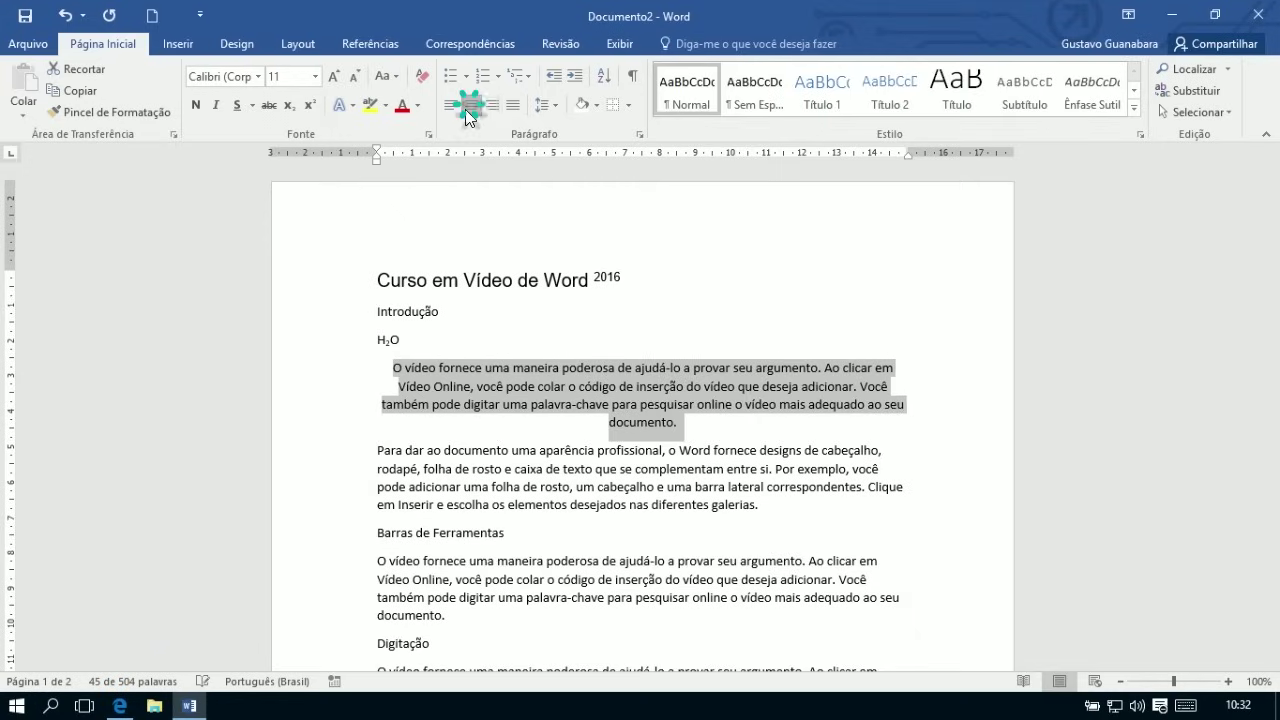
# Center the title and justify the first two body paragraphs.
pyautogui.click(480, 279)
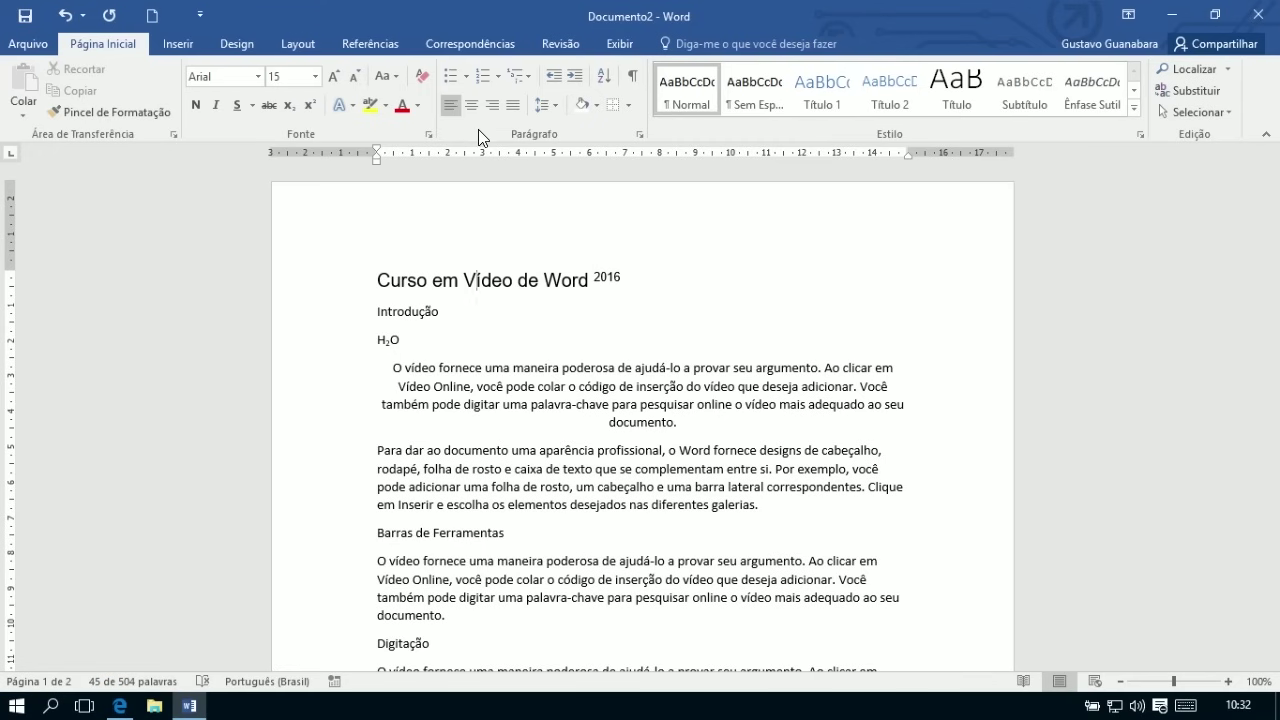
pyautogui.click(467, 106)
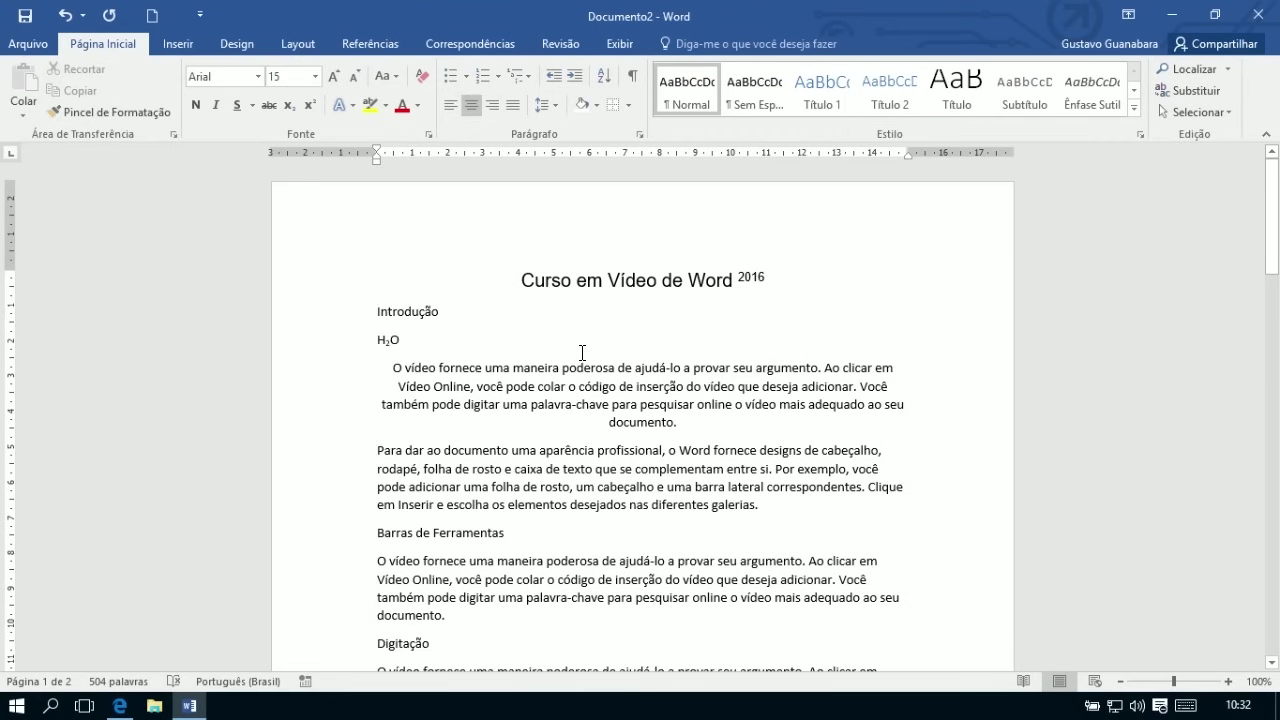
pyautogui.click(512, 105)
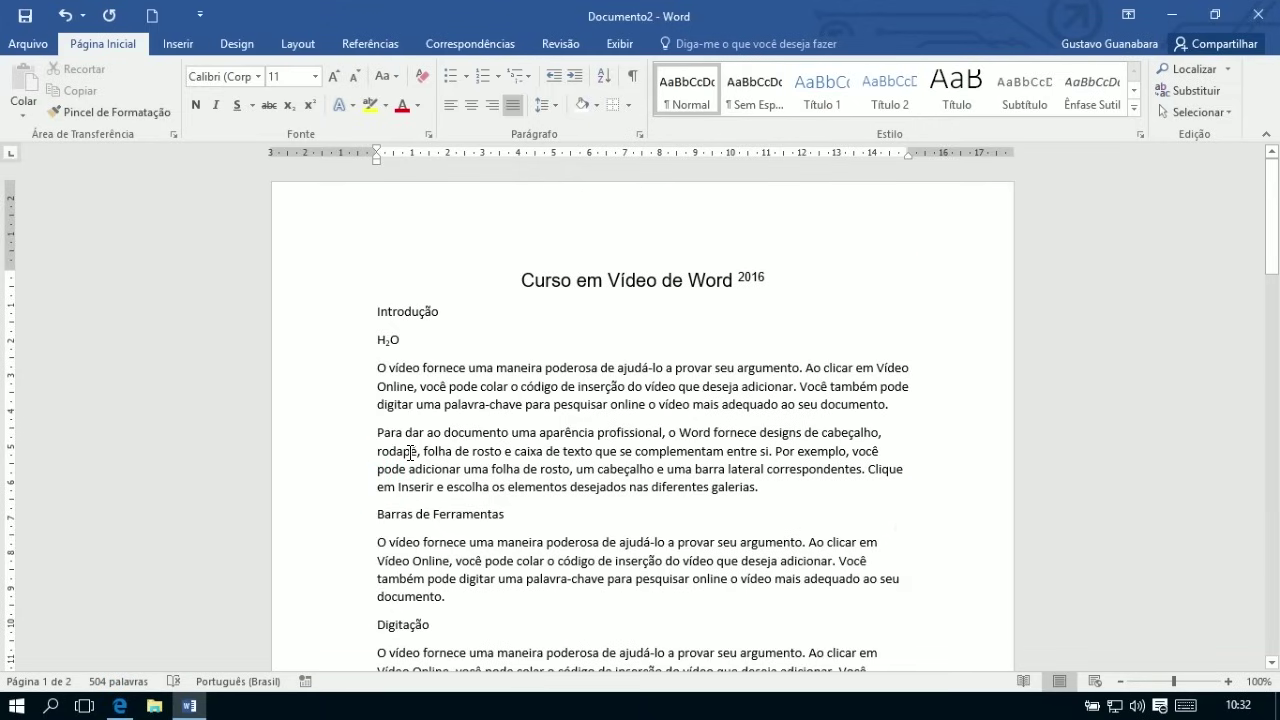
pyautogui.click(514, 106)
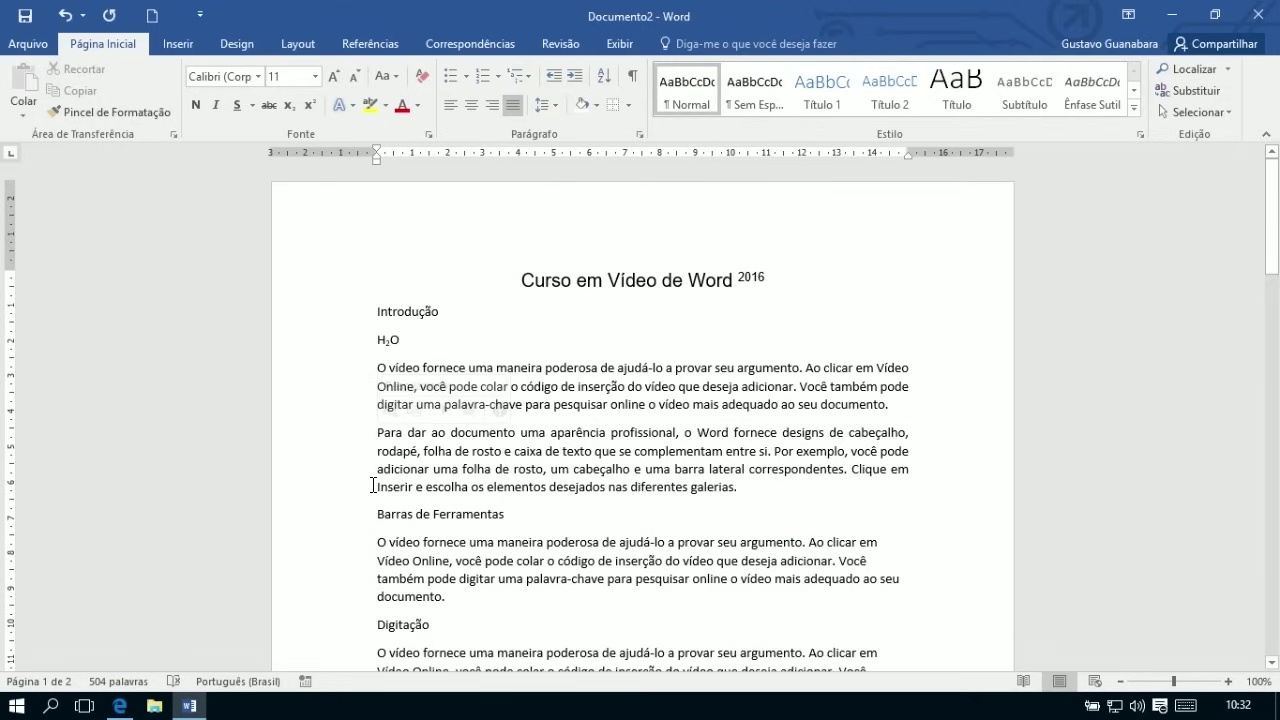
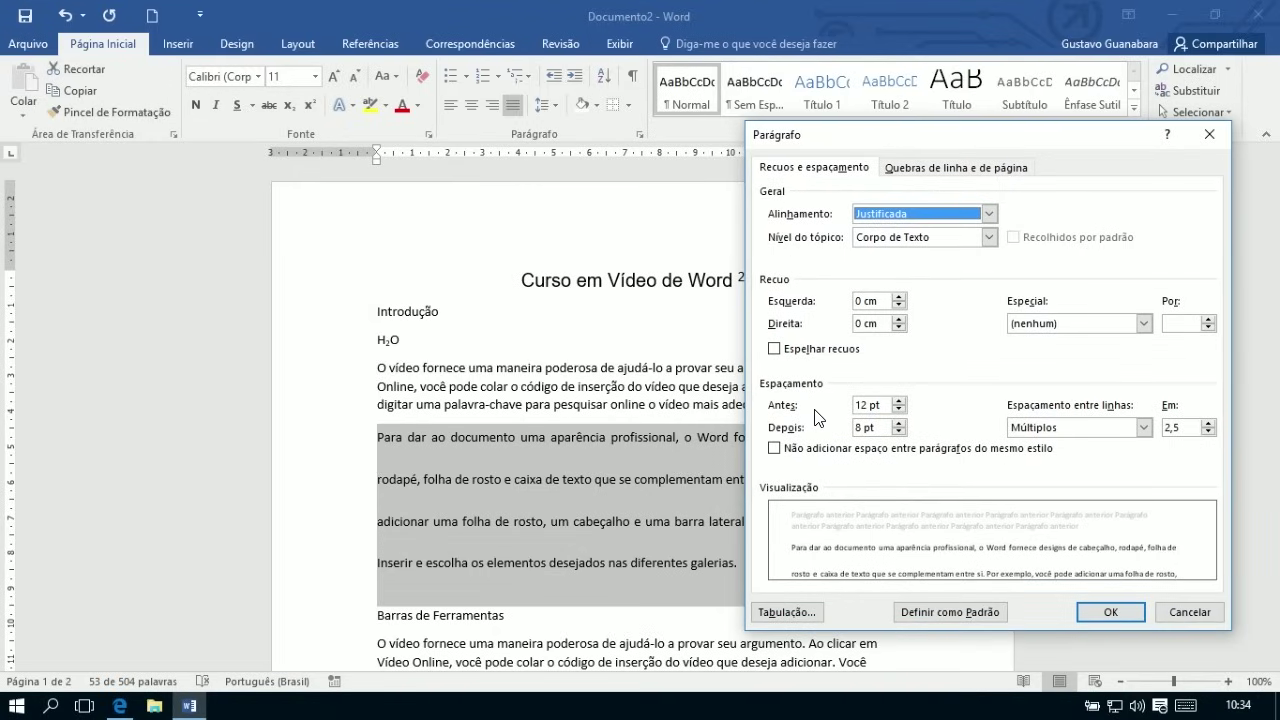
# Set the spacing before and after the second body paragraph to 36 pt each and apply it.
pyautogui.click(899, 400)
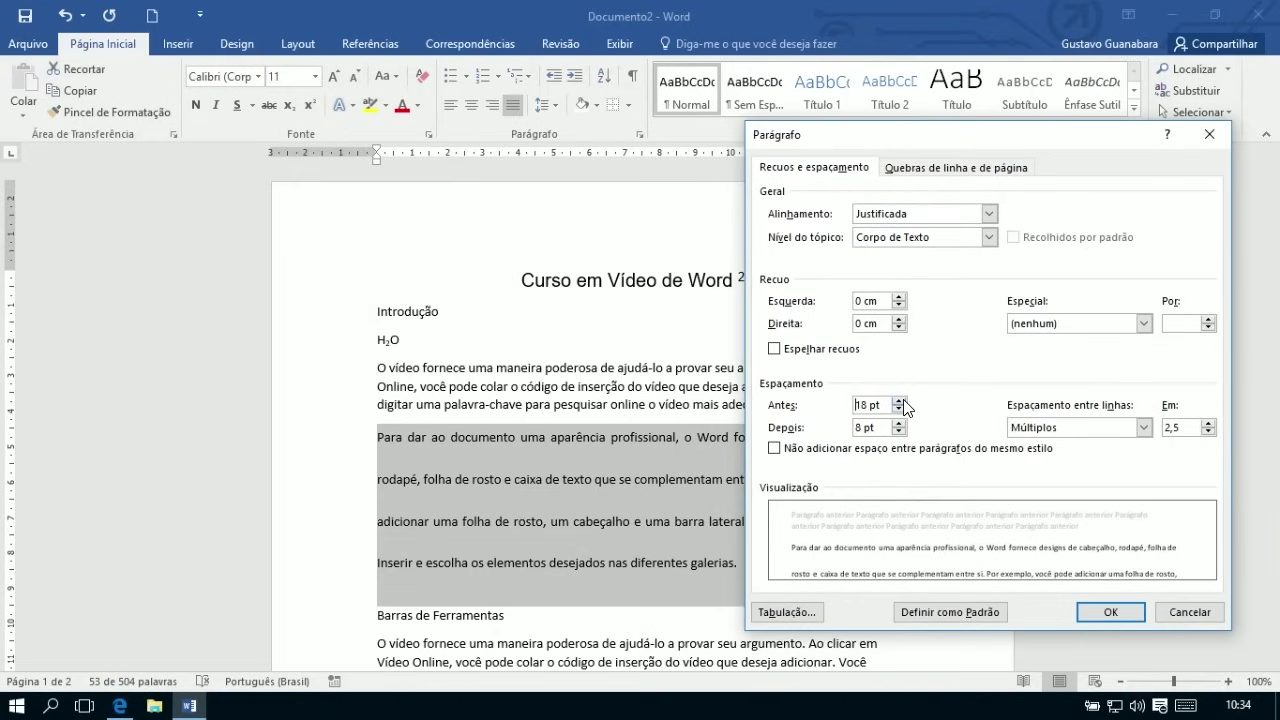
pyautogui.click(900, 400)
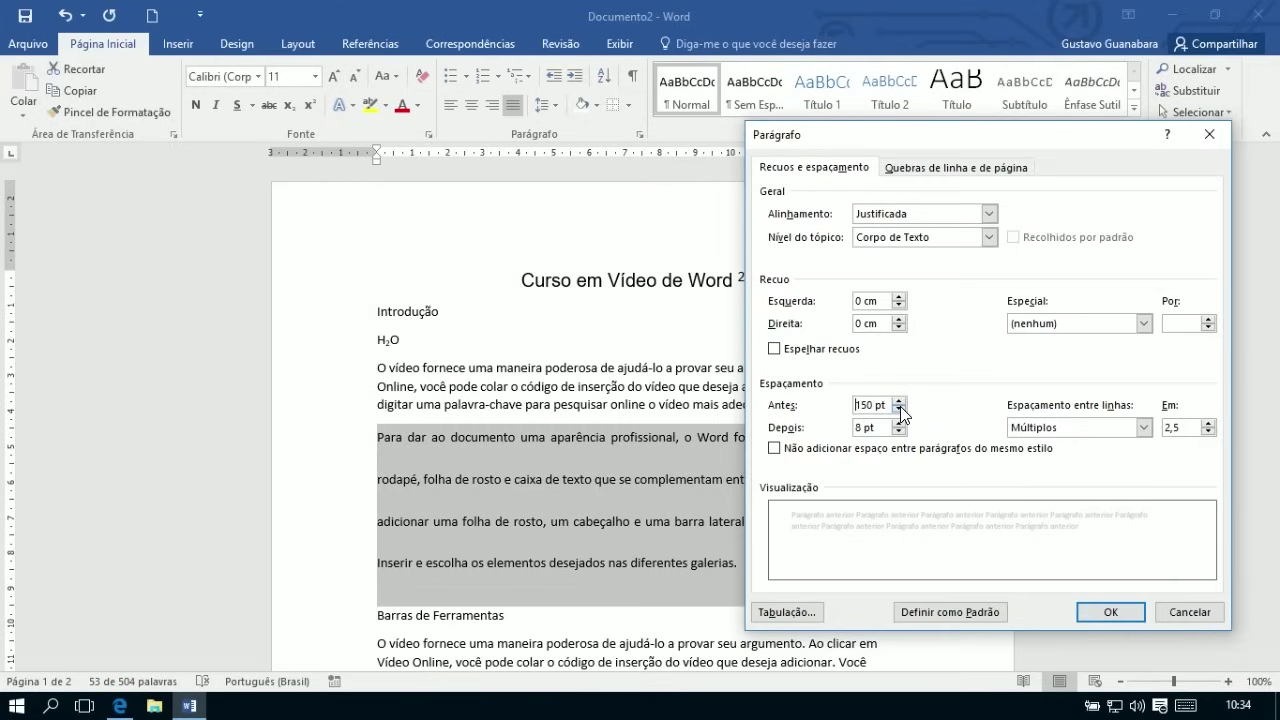
pyautogui.click(900, 410)
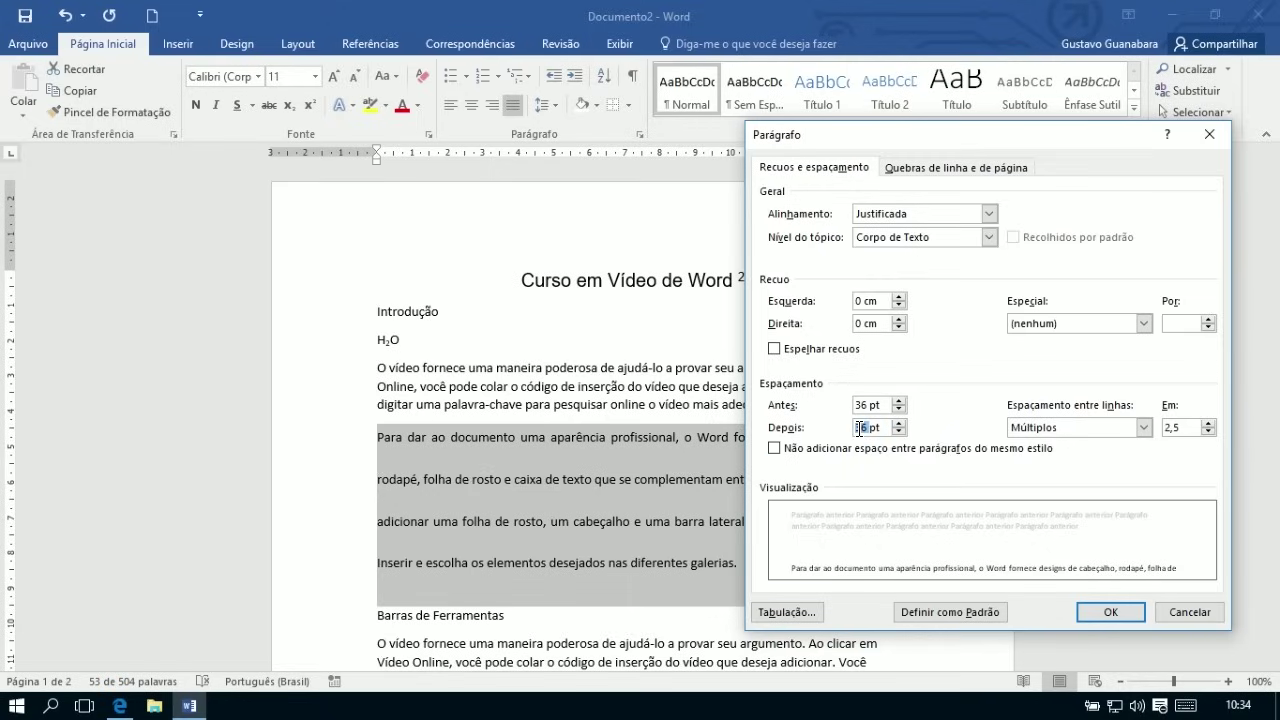
pyautogui.click(1093, 610)
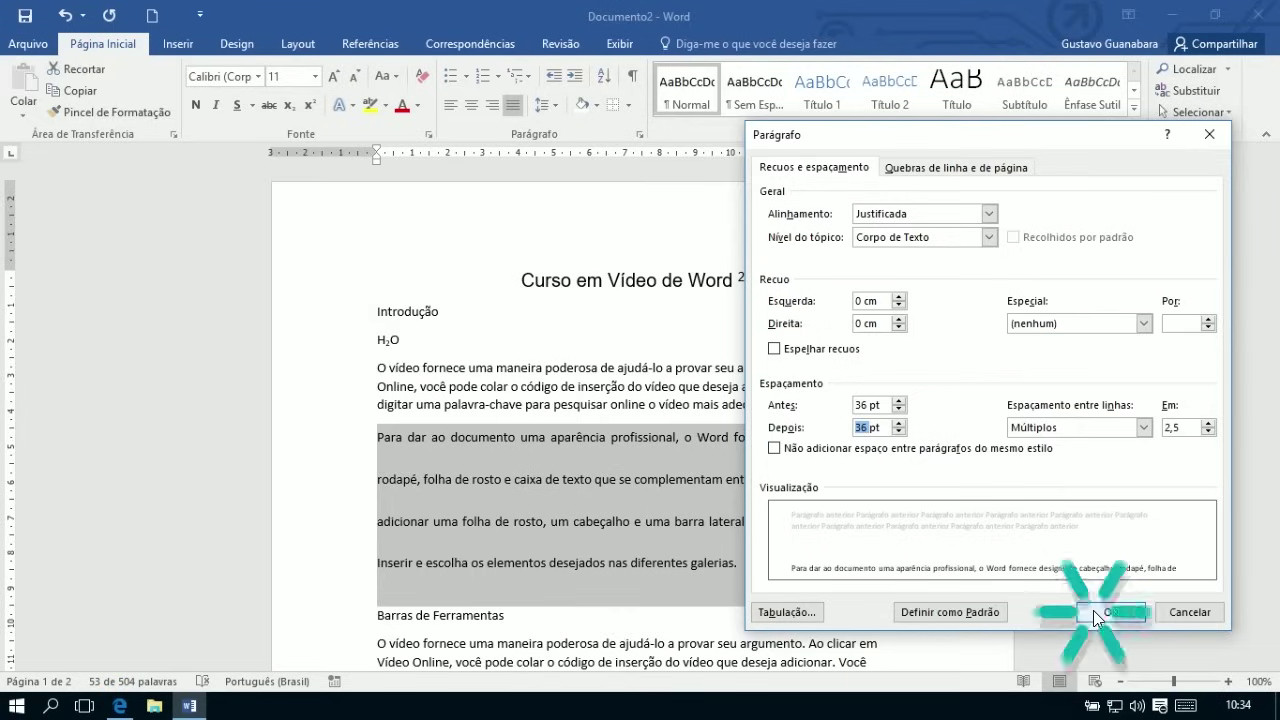
# Give the second body paragraph a special first-line indent (Primeira linha) of 1,5 cm and apply it.
pyautogui.scroll(-1, 605, 593)
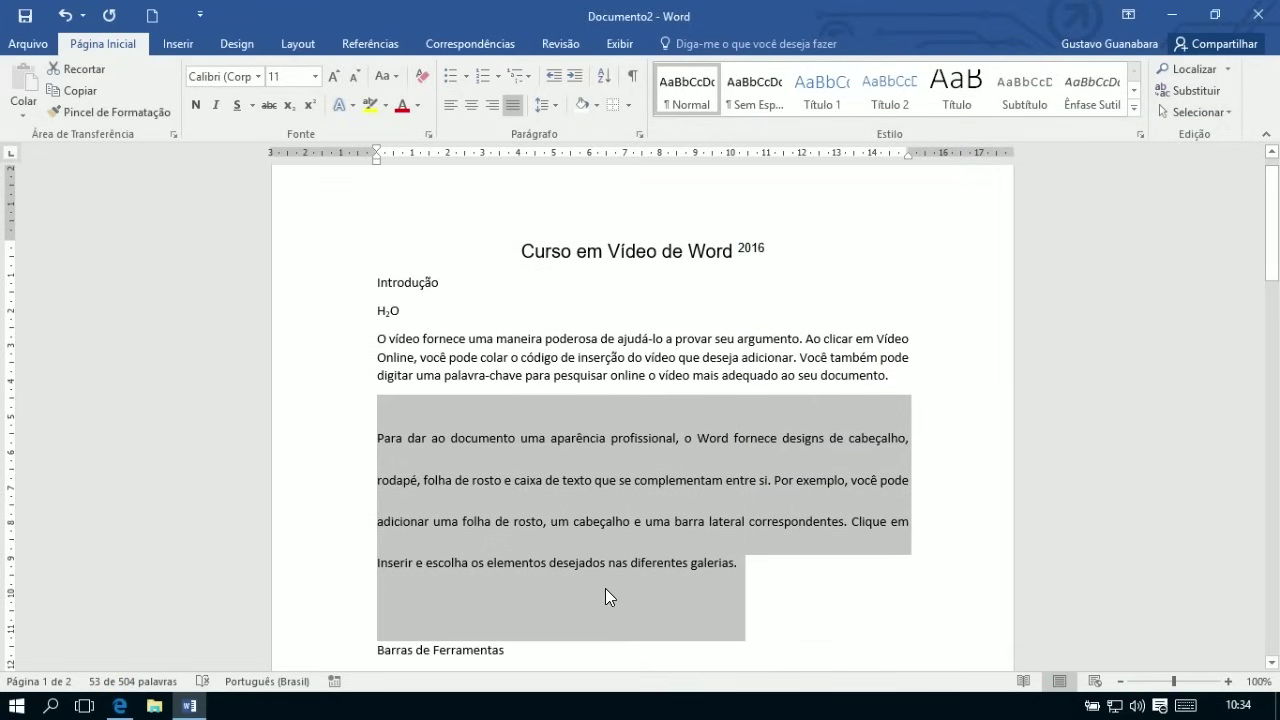
pyautogui.click(401, 407)
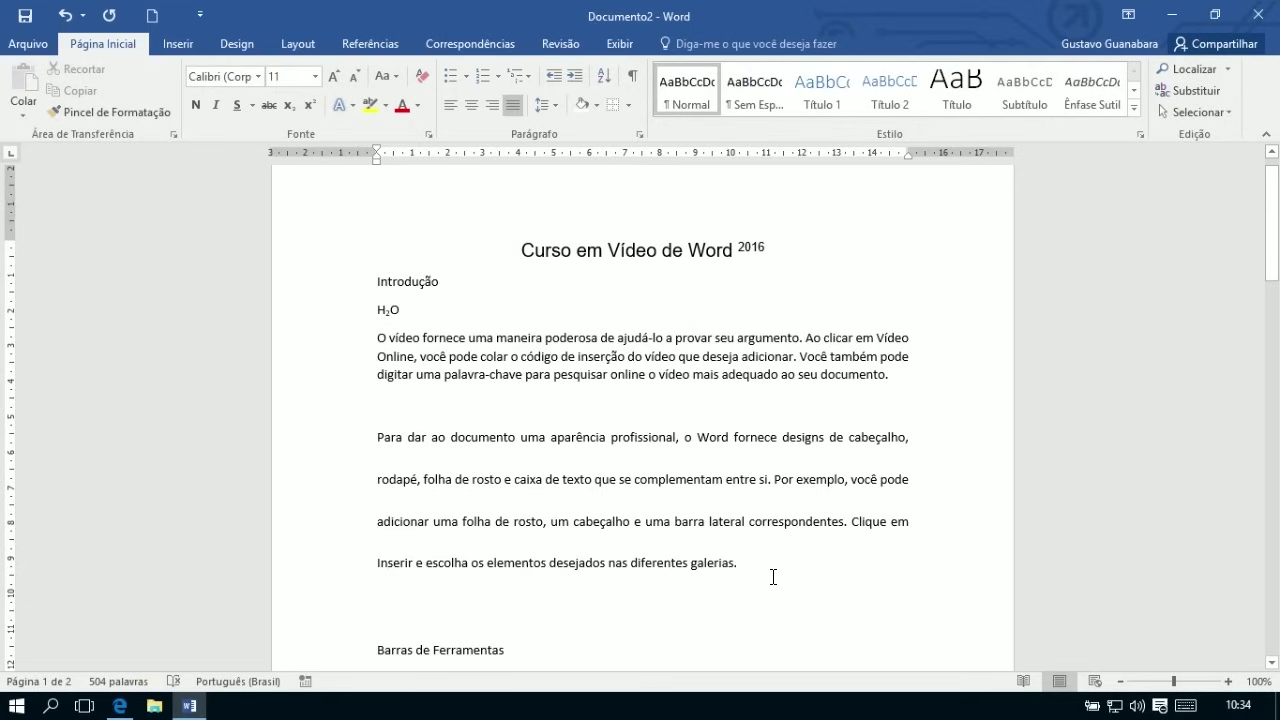
pyautogui.moveTo(773, 577); pyautogui.dragTo(343, 447)
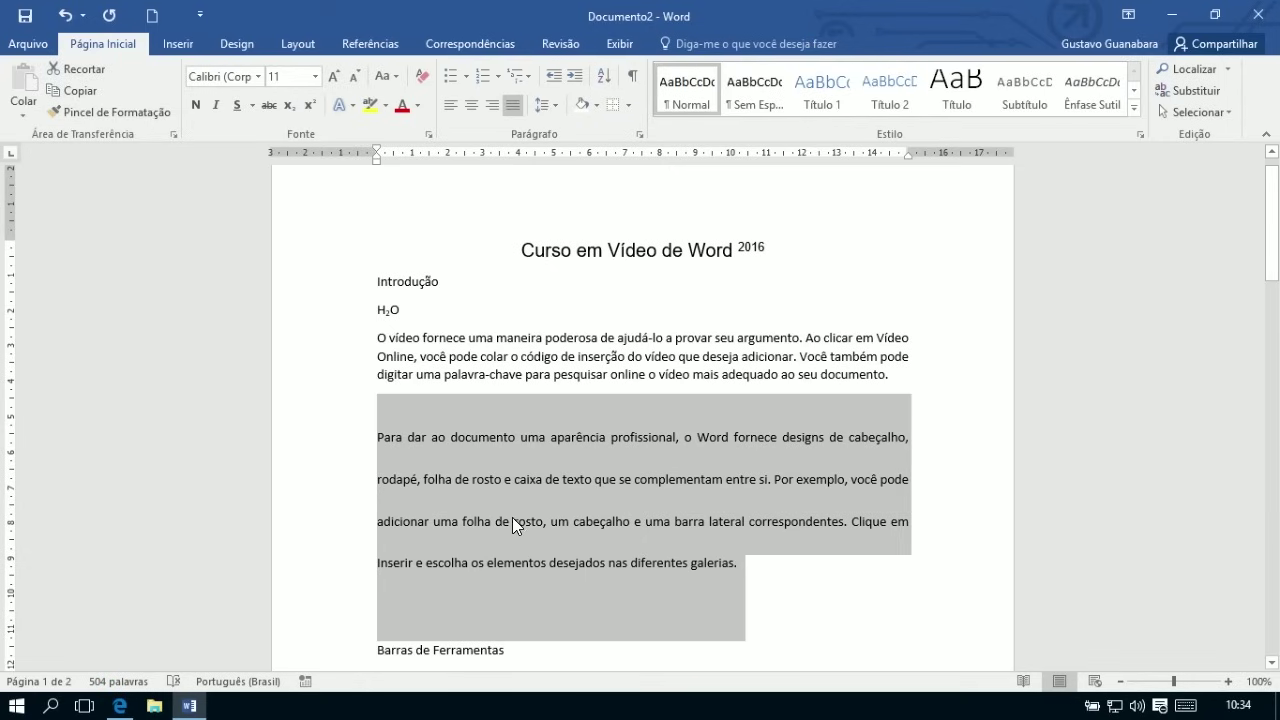
pyautogui.click(638, 135)
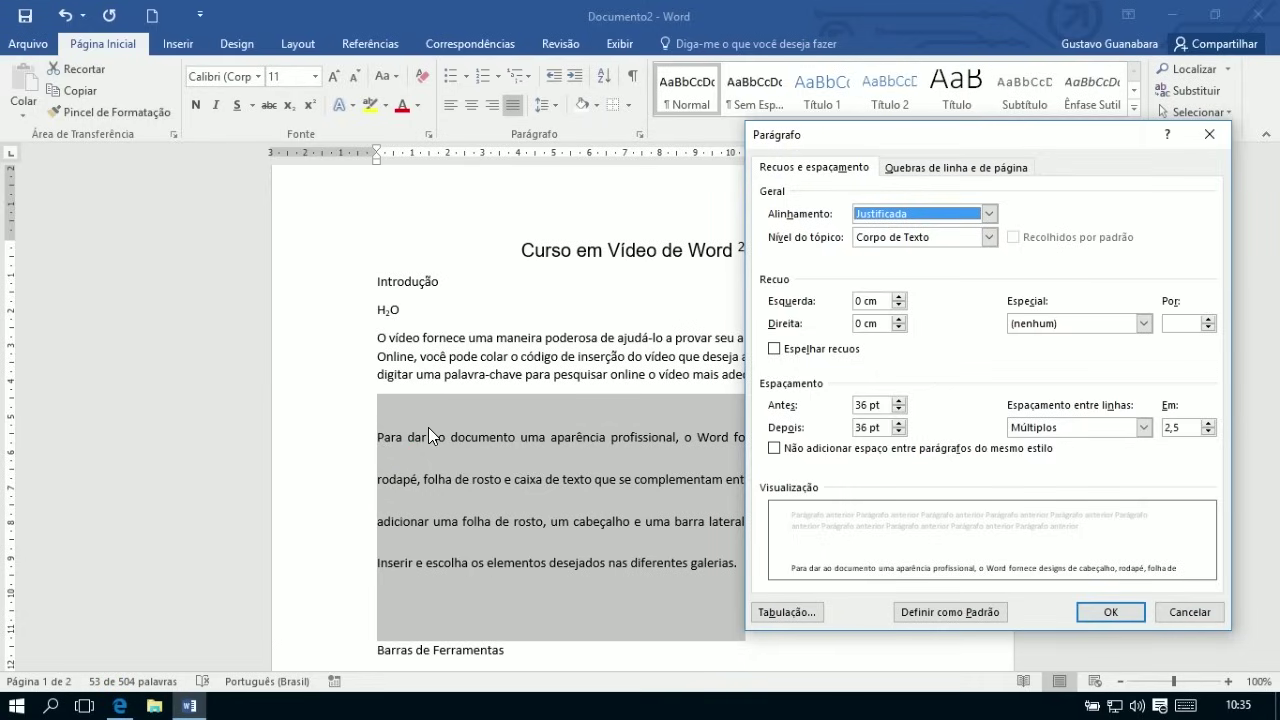
pyautogui.click(1055, 326)
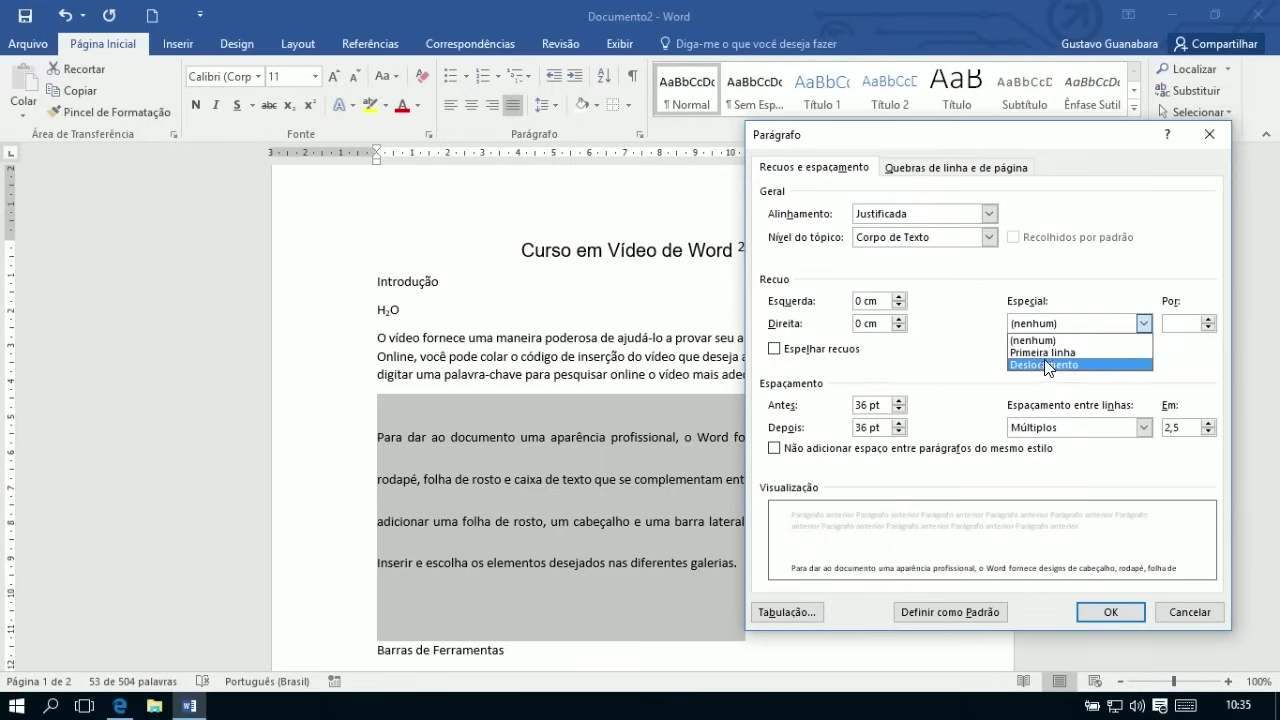
pyautogui.click(1039, 353)
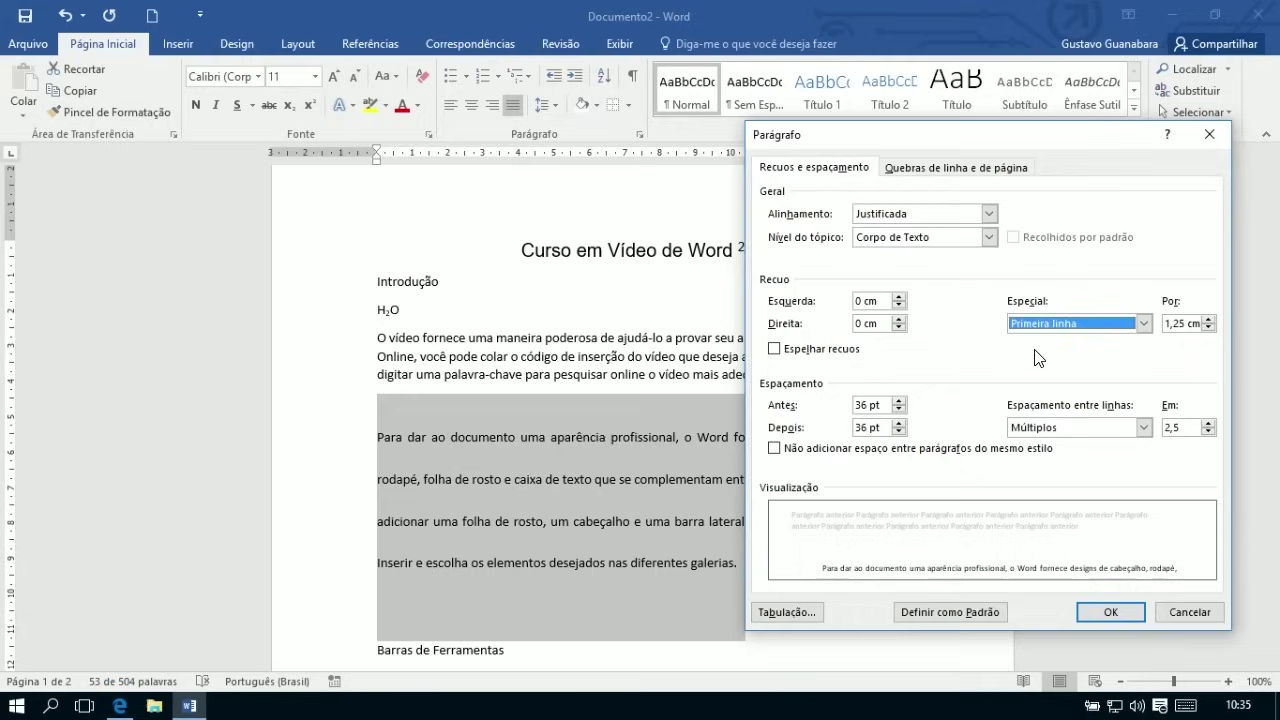
pyautogui.click(1208, 319)
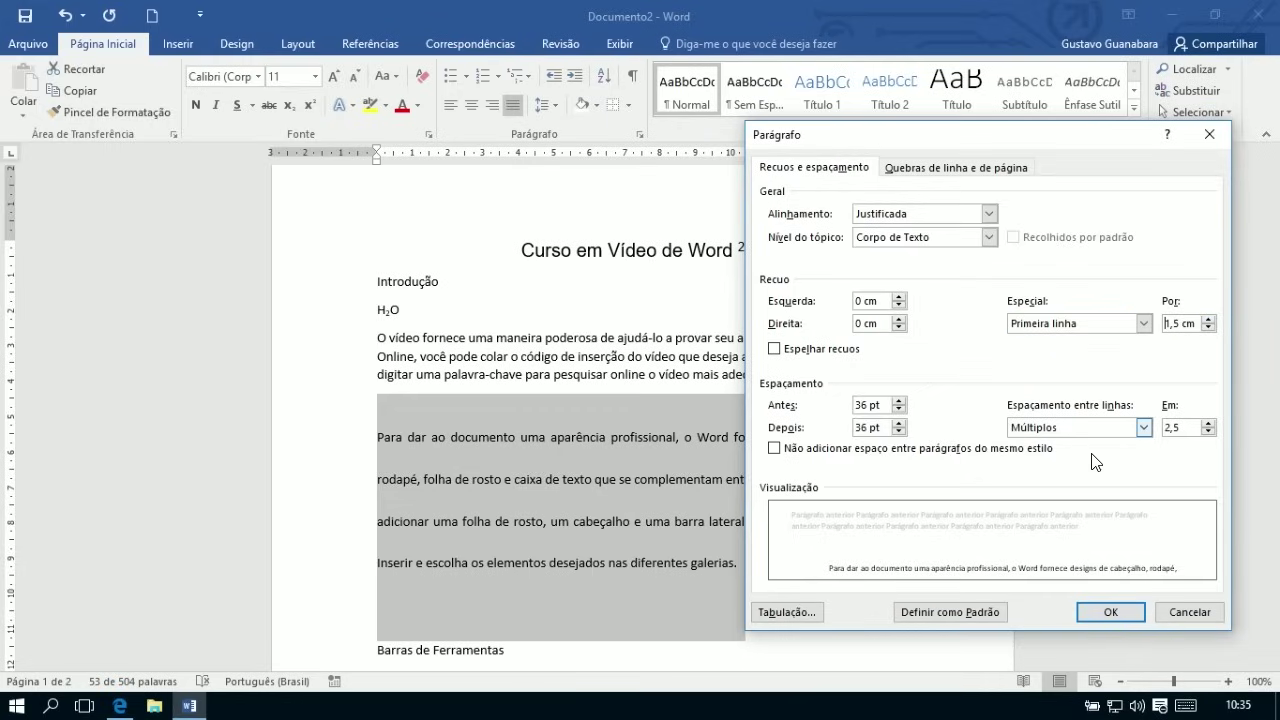
pyautogui.click(1095, 613)
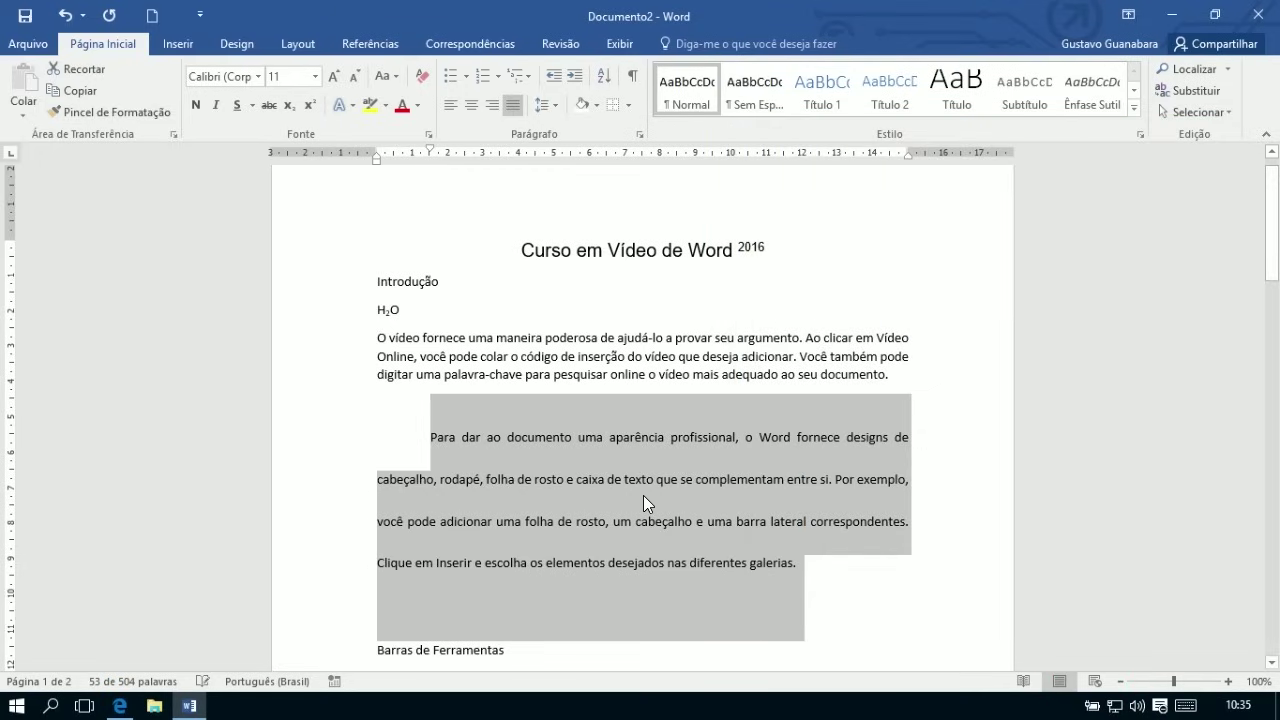
pyautogui.click(666, 583)
pyautogui.scroll(-1, 667, 582)
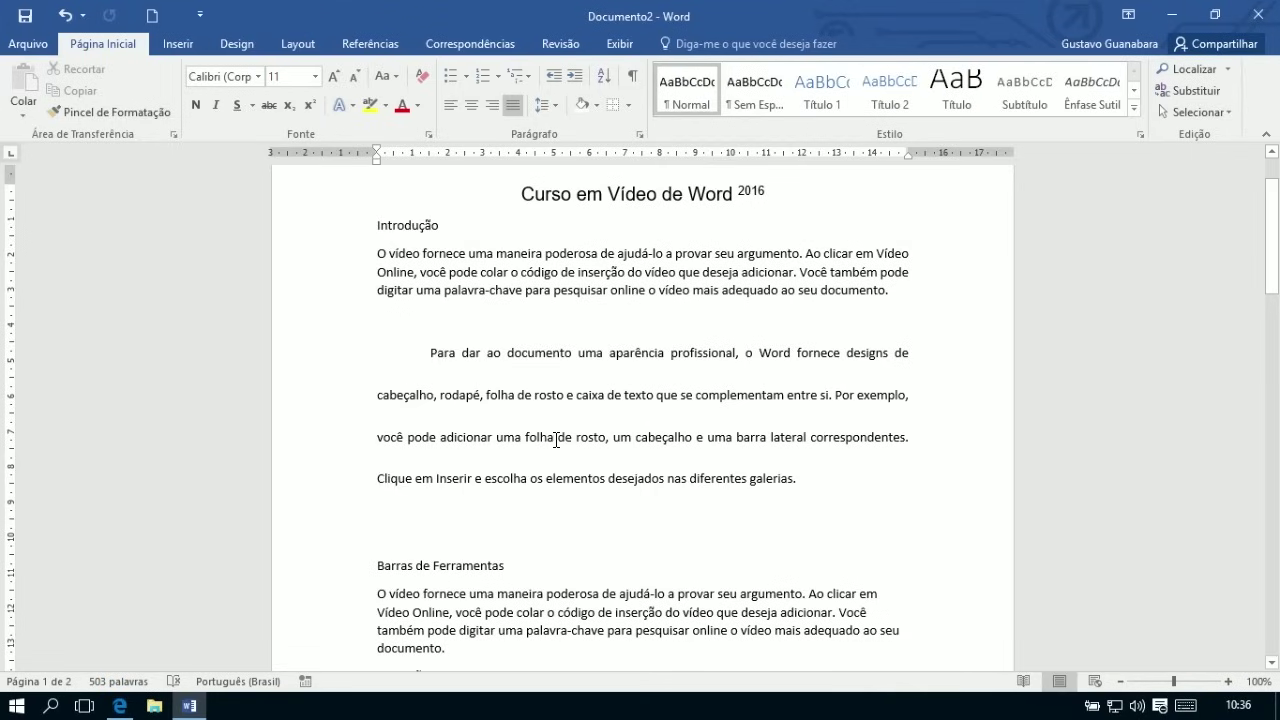
# Format the "Introdução" heading with font size 18, bold and a blue theme font colour.
pyautogui.click(345, 232)
pyautogui.click(316, 72)
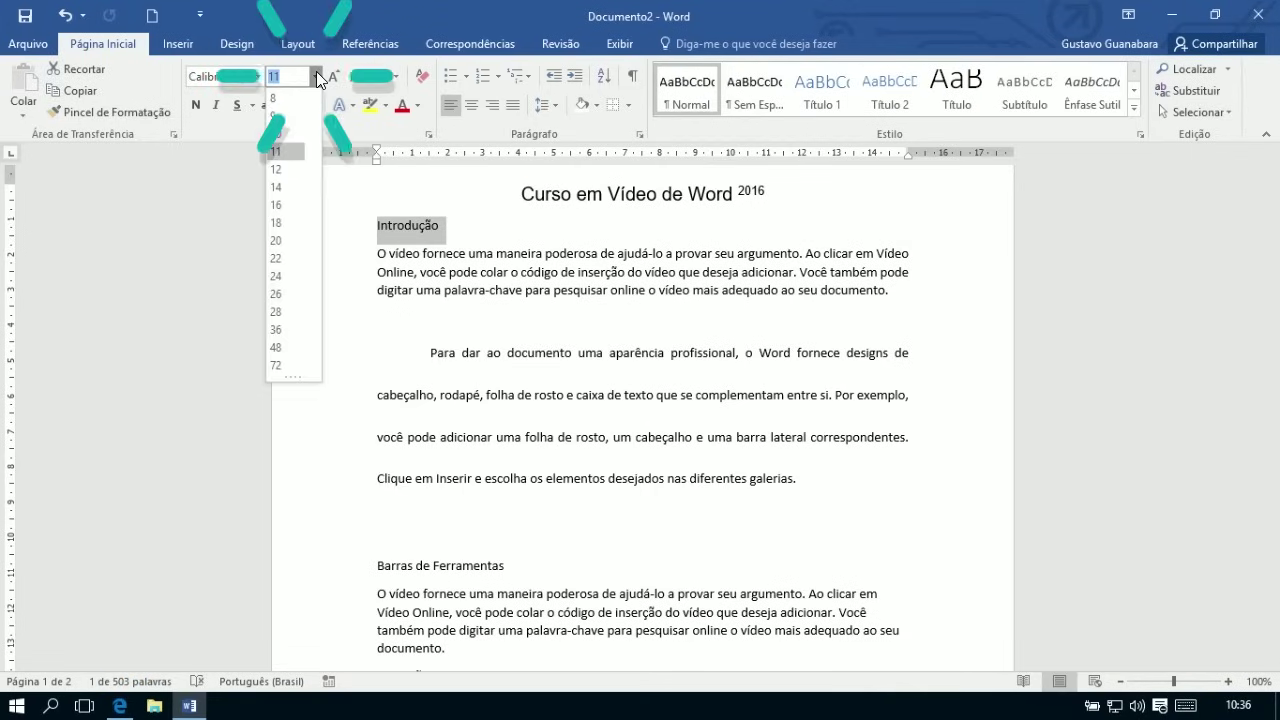
pyautogui.click(281, 226)
pyautogui.click(192, 109)
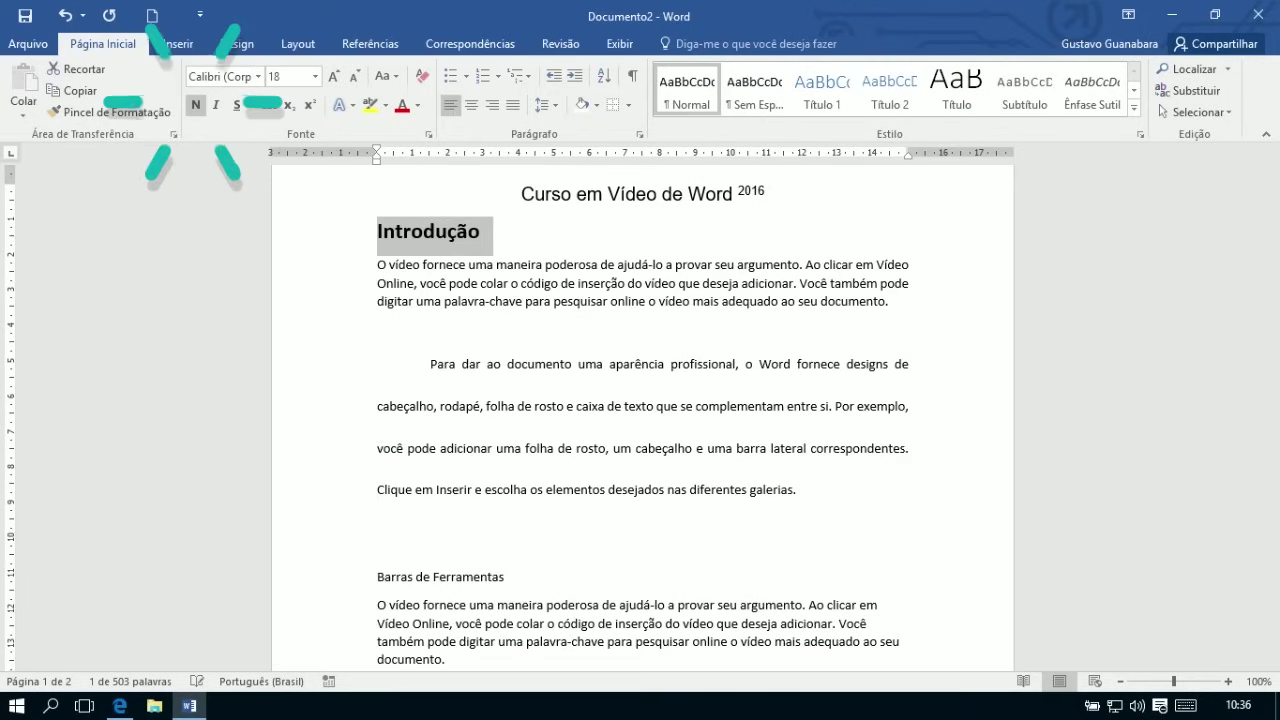
pyautogui.click(418, 108)
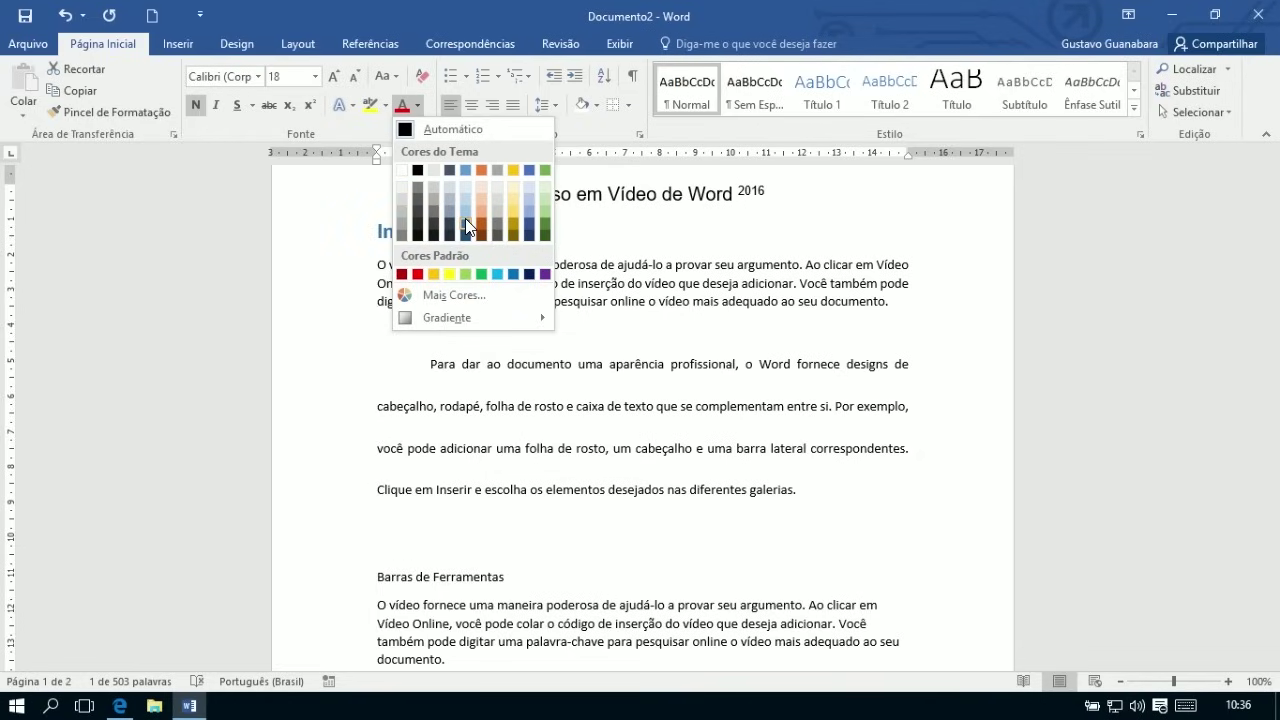
pyautogui.click(465, 218)
pyautogui.click(481, 302)
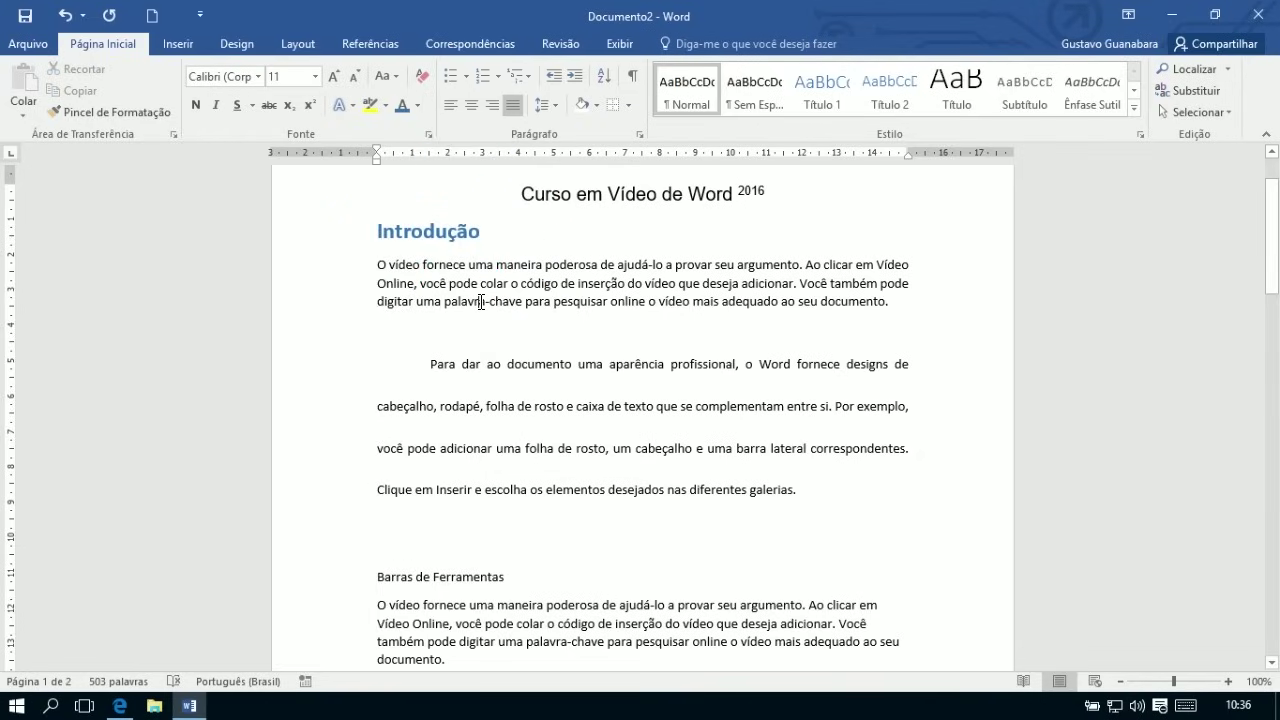
# Apply the lightest blue theme shading behind the "Introdução" heading.
pyautogui.click(342, 235)
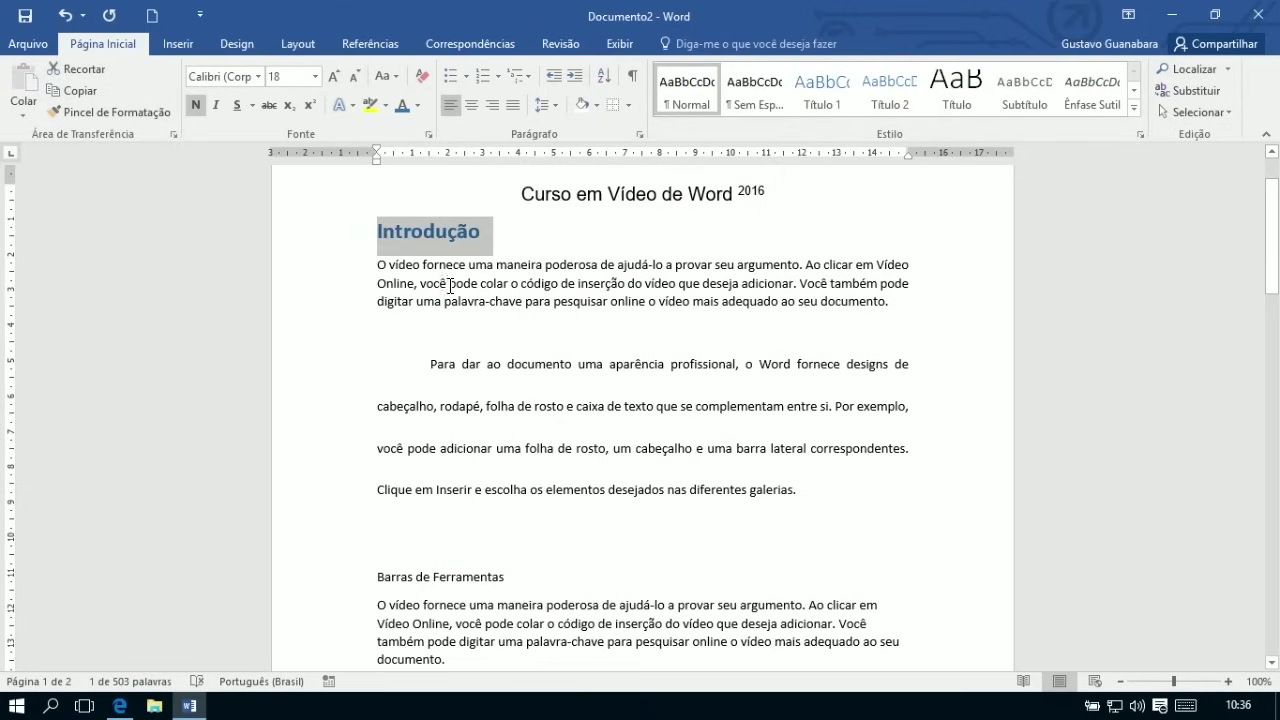
pyautogui.click(596, 104)
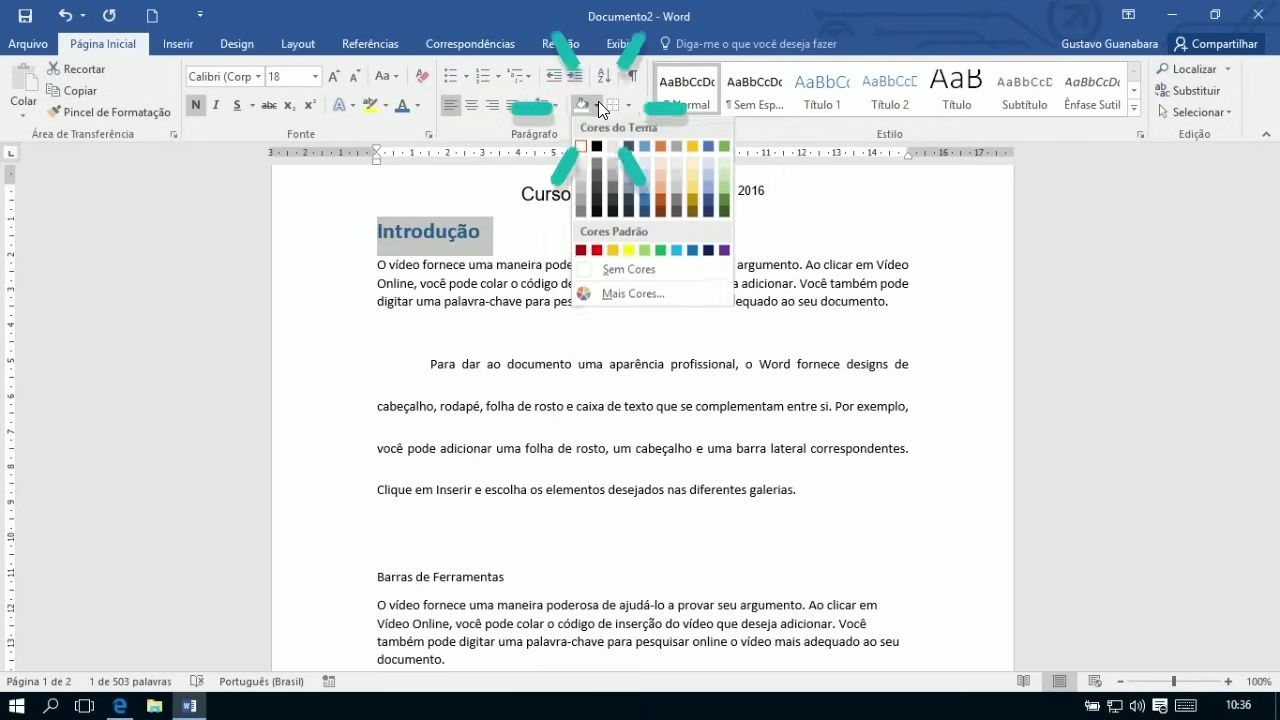
pyautogui.click(646, 167)
pyautogui.click(505, 340)
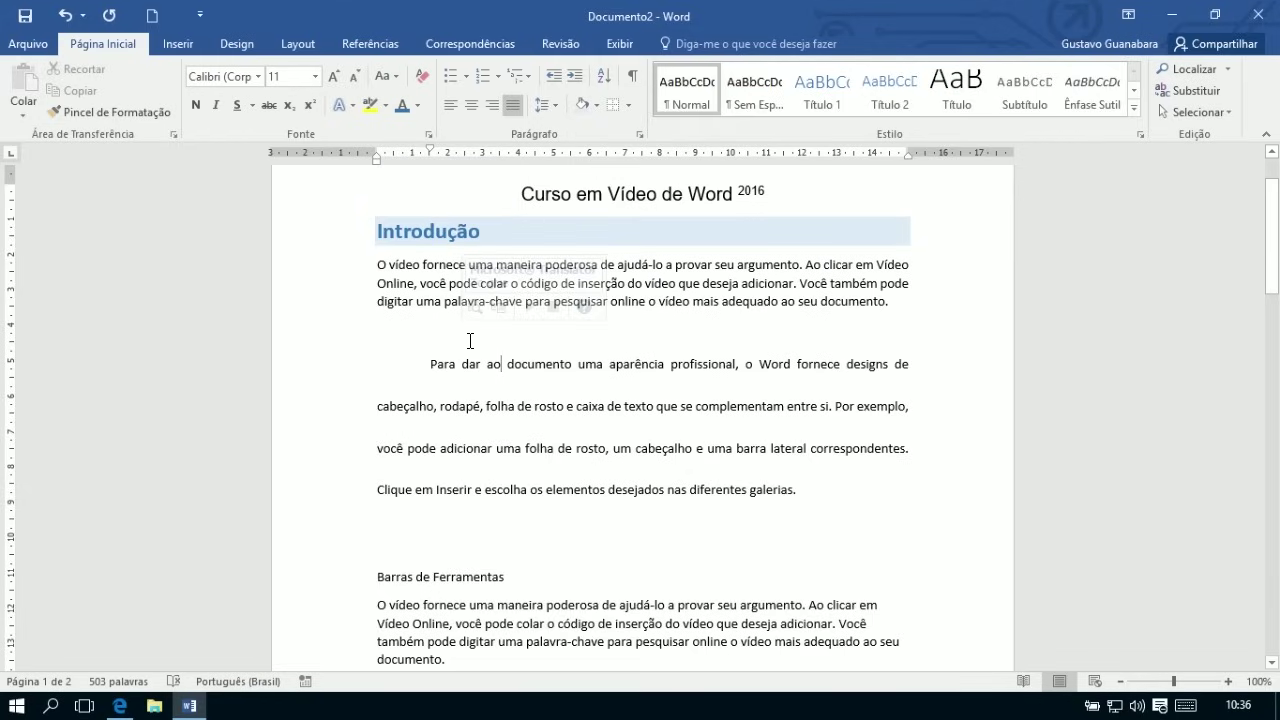
# Apply near-black theme shading to the body paragraph below "Barras de Ferramentas".
pyautogui.scroll(-1, 470, 341)
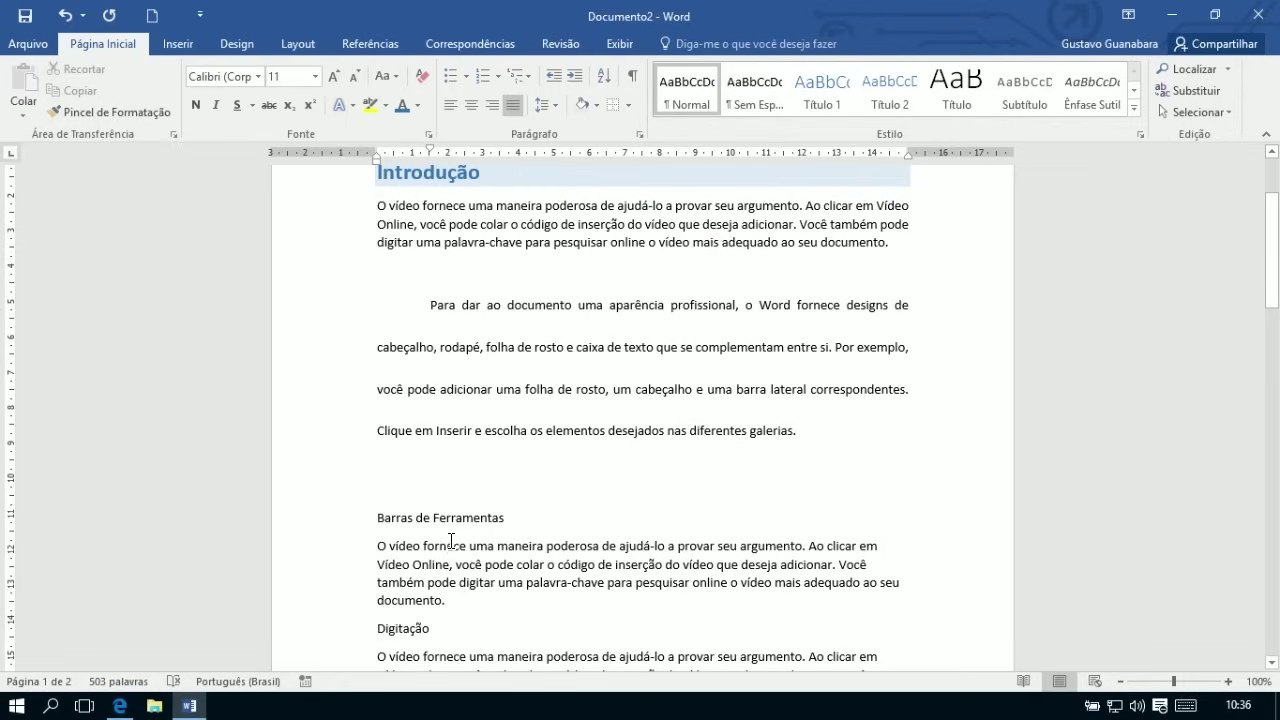
pyautogui.moveTo(447, 601); pyautogui.dragTo(377, 546)
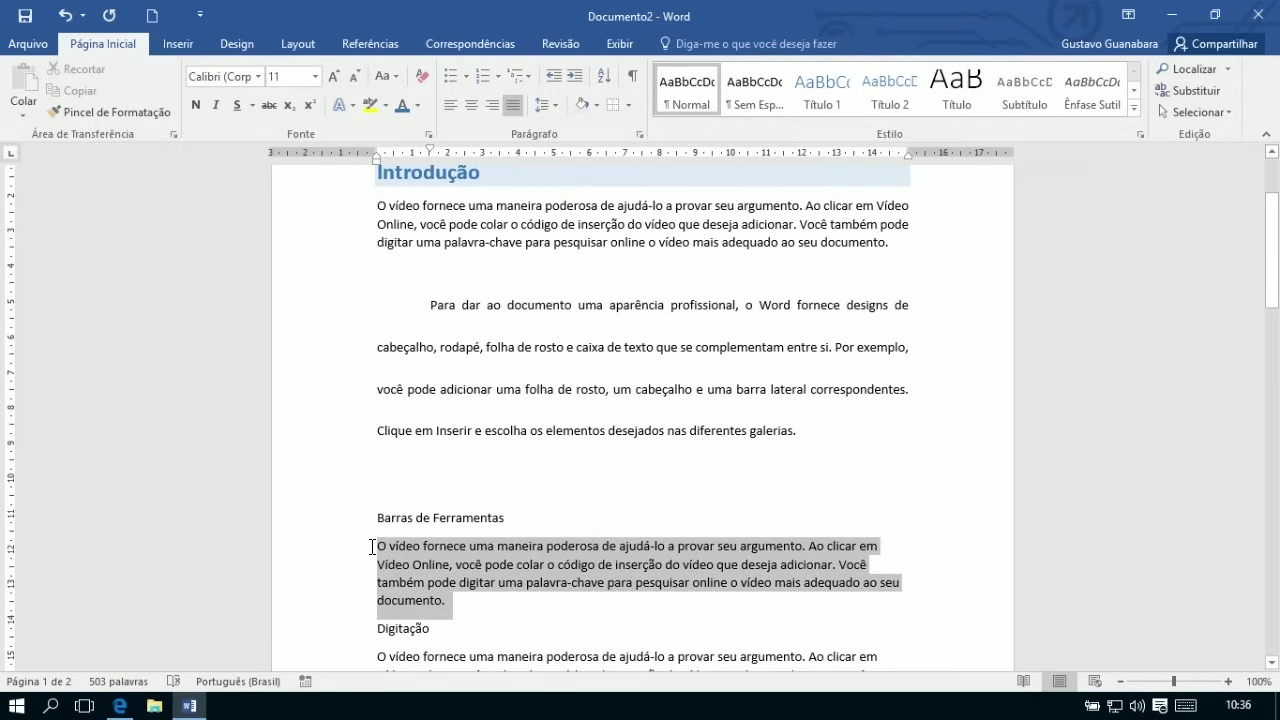
pyautogui.click(597, 106)
pyautogui.click(600, 218)
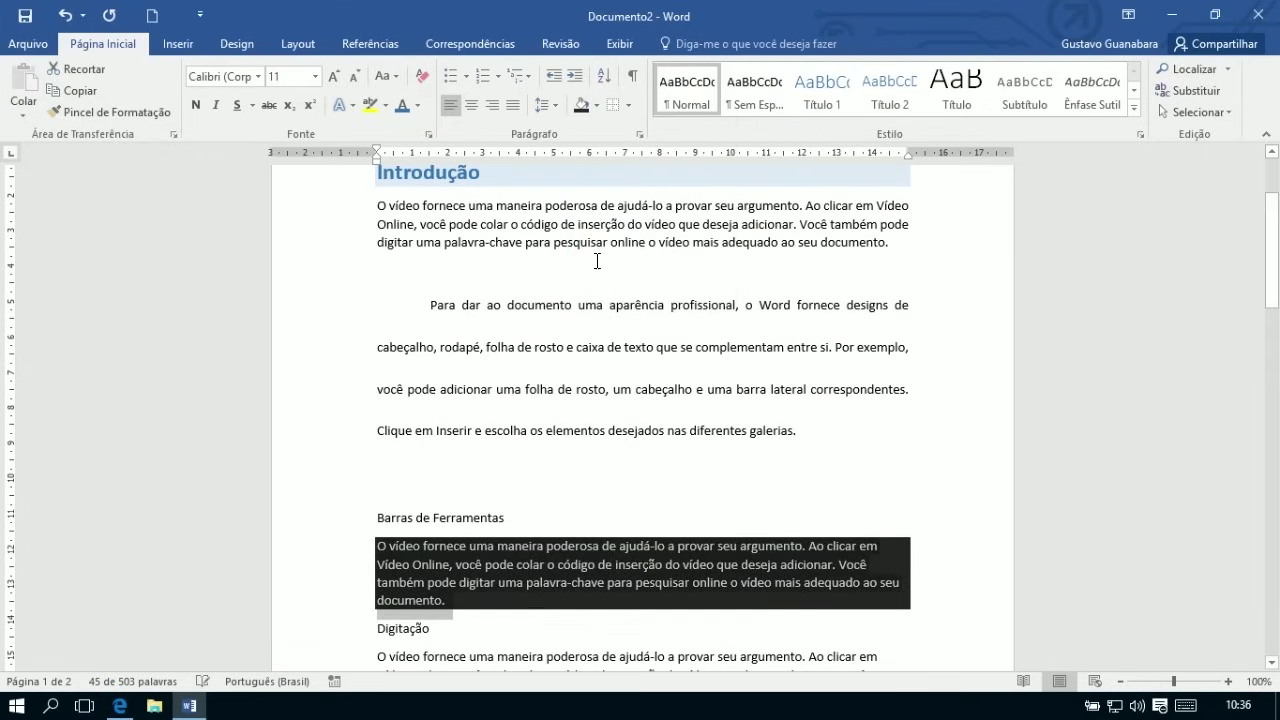
pyautogui.click(462, 628)
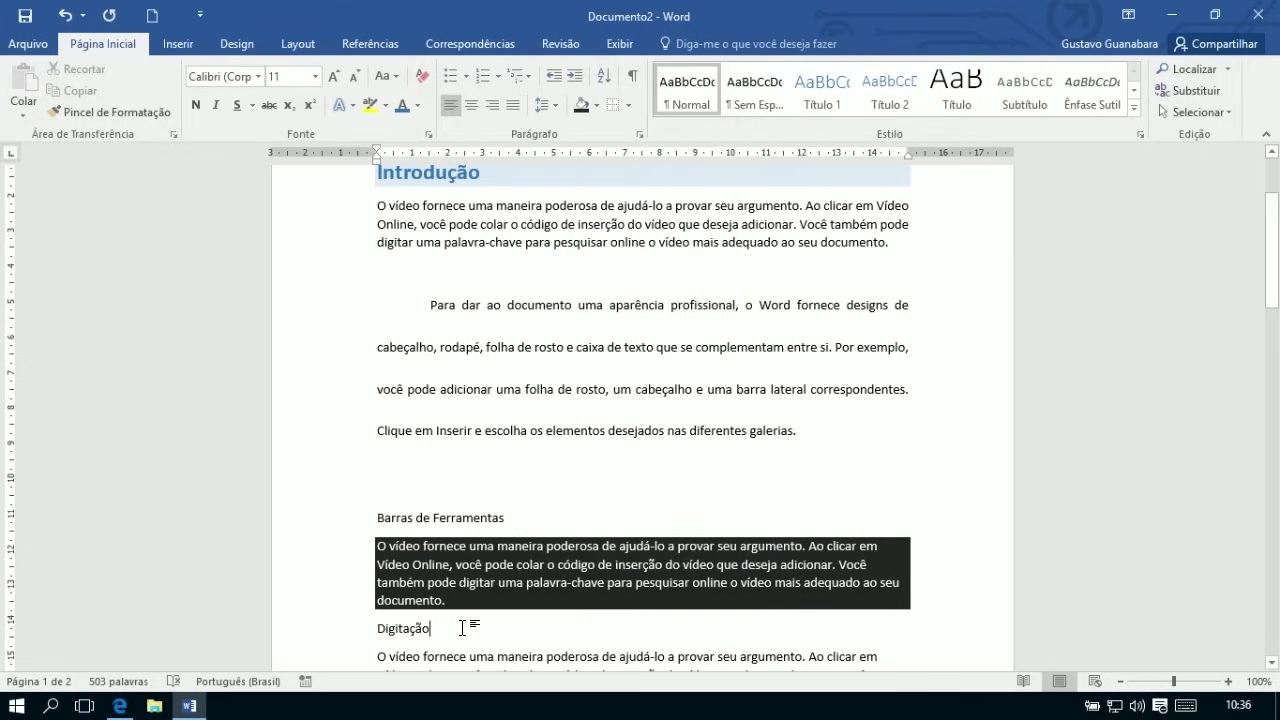
# Set the font colour of the dark-shaded paragraph to a light gold theme colour.
pyautogui.moveTo(463, 601); pyautogui.dragTo(376, 548)
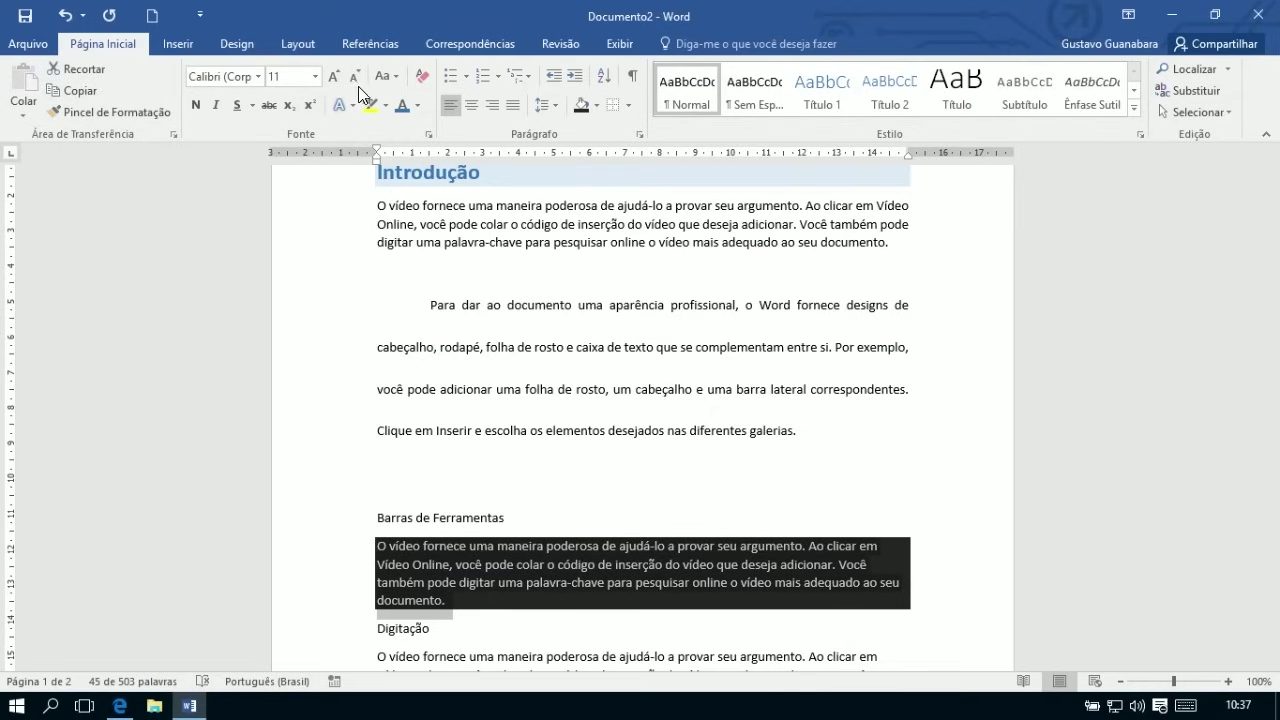
pyautogui.click(416, 105)
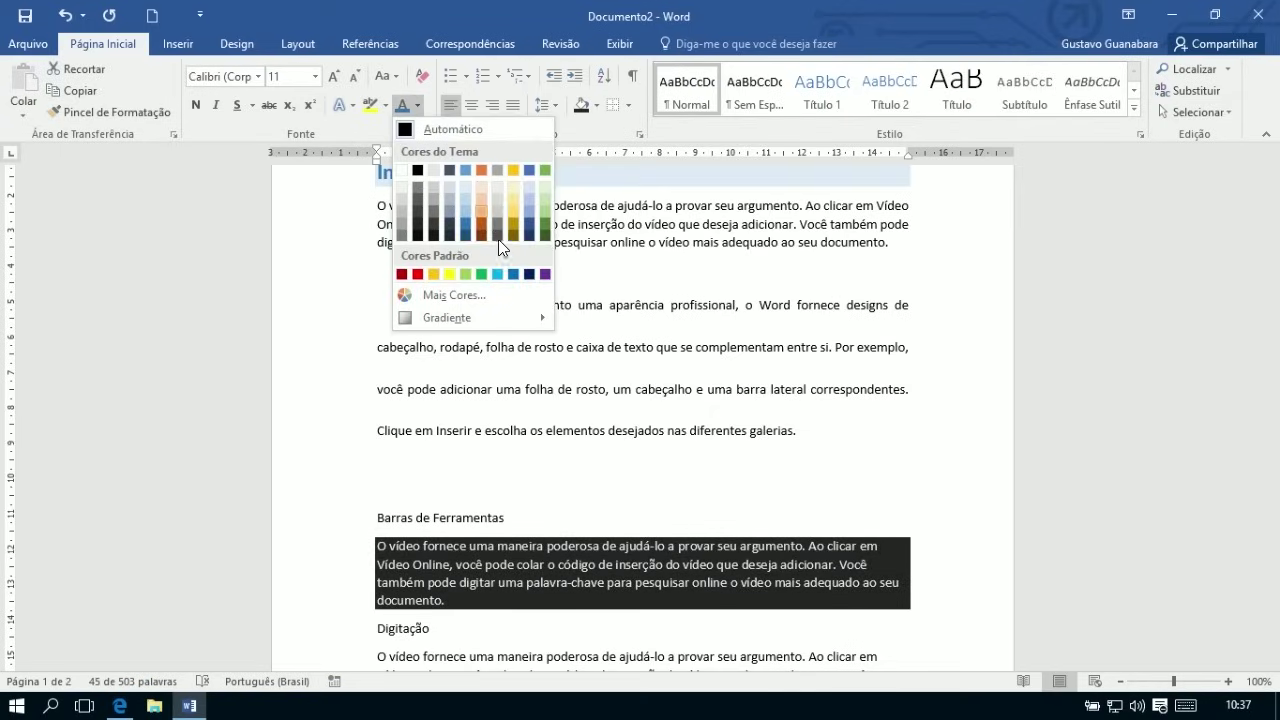
pyautogui.click(514, 218)
pyautogui.click(636, 587)
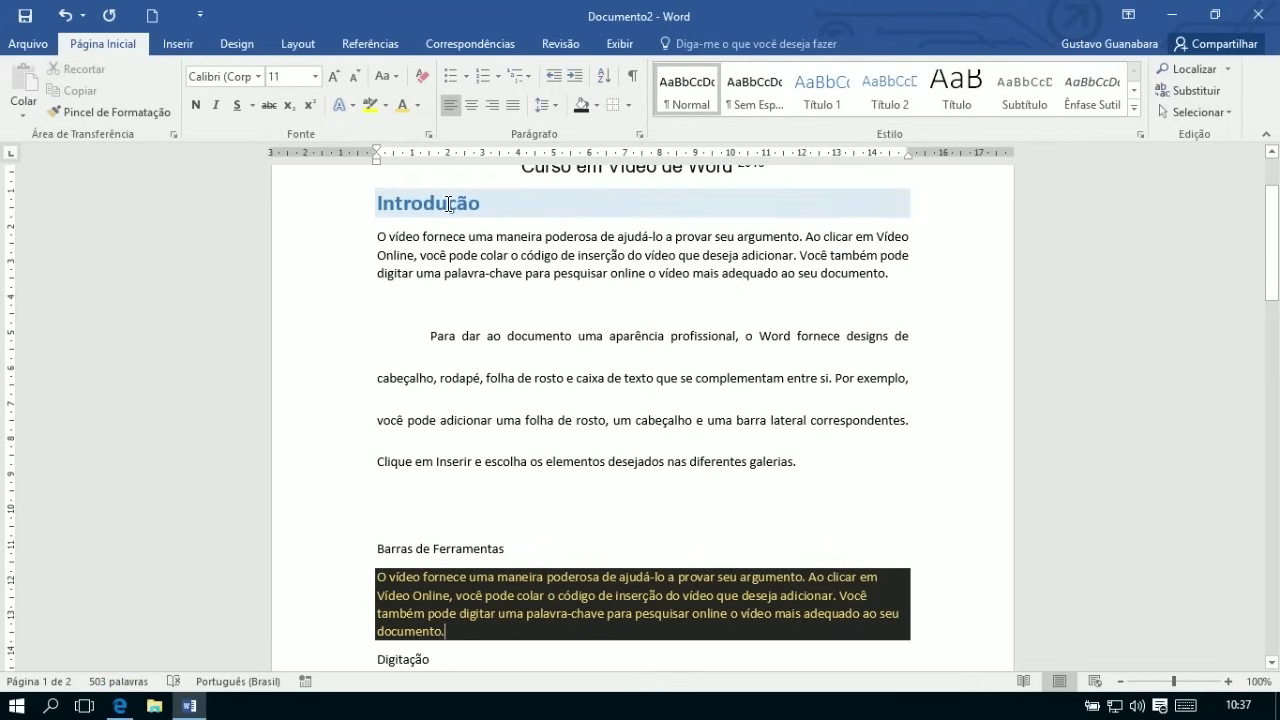
# Try formatting the "Barras de Ferramentas" heading manually with bold, size 16, blue text and light blue shading.
pyautogui.scroll(1, 578, 277)
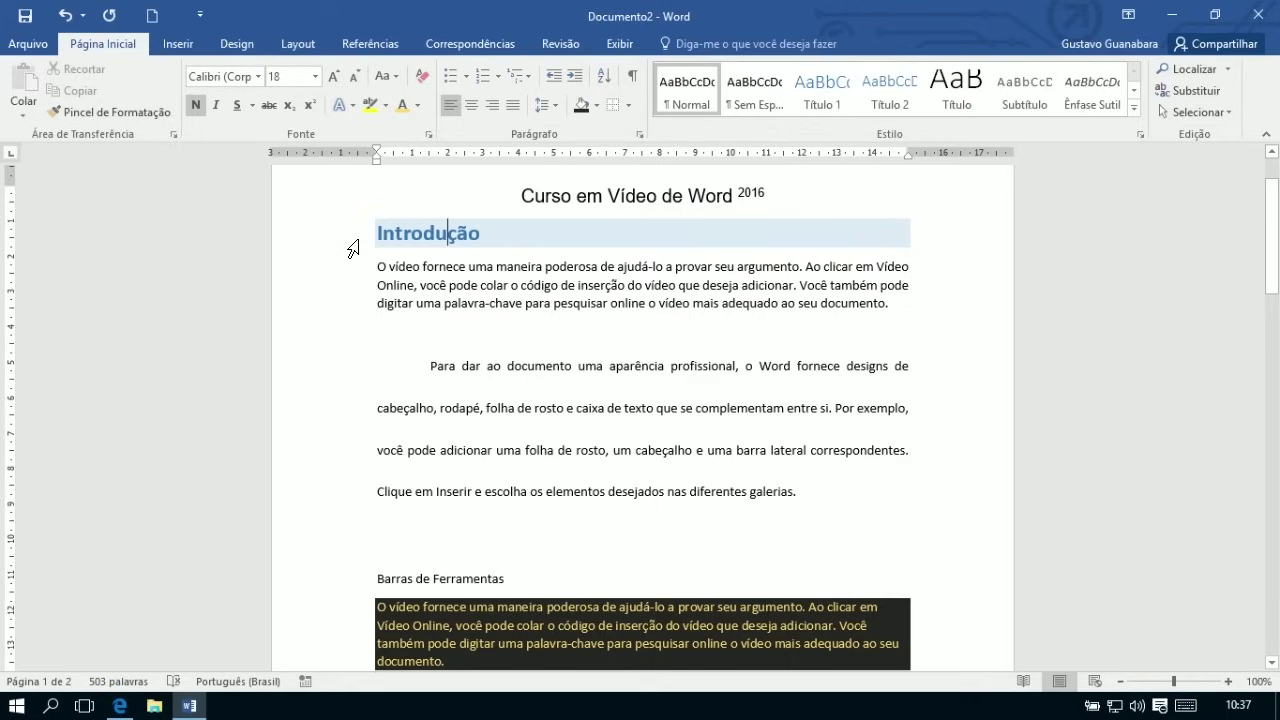
pyautogui.click(340, 587)
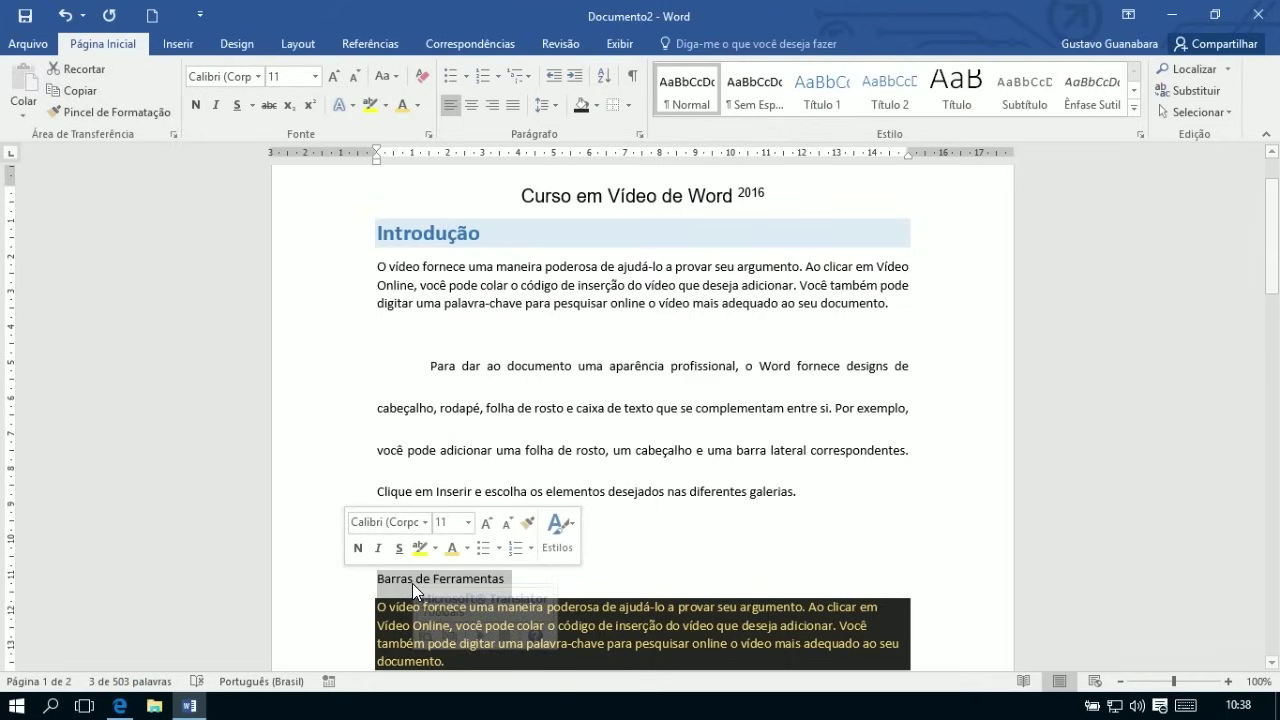
pyautogui.click(197, 109)
pyautogui.click(315, 76)
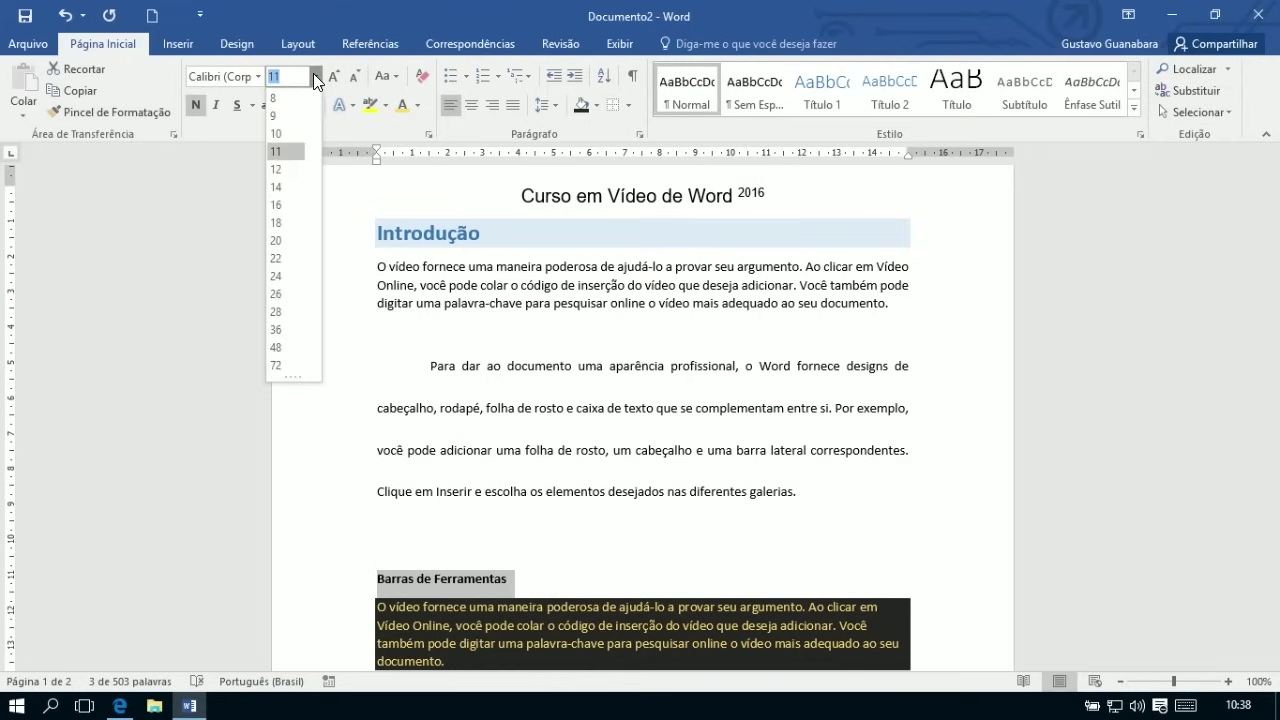
pyautogui.click(276, 204)
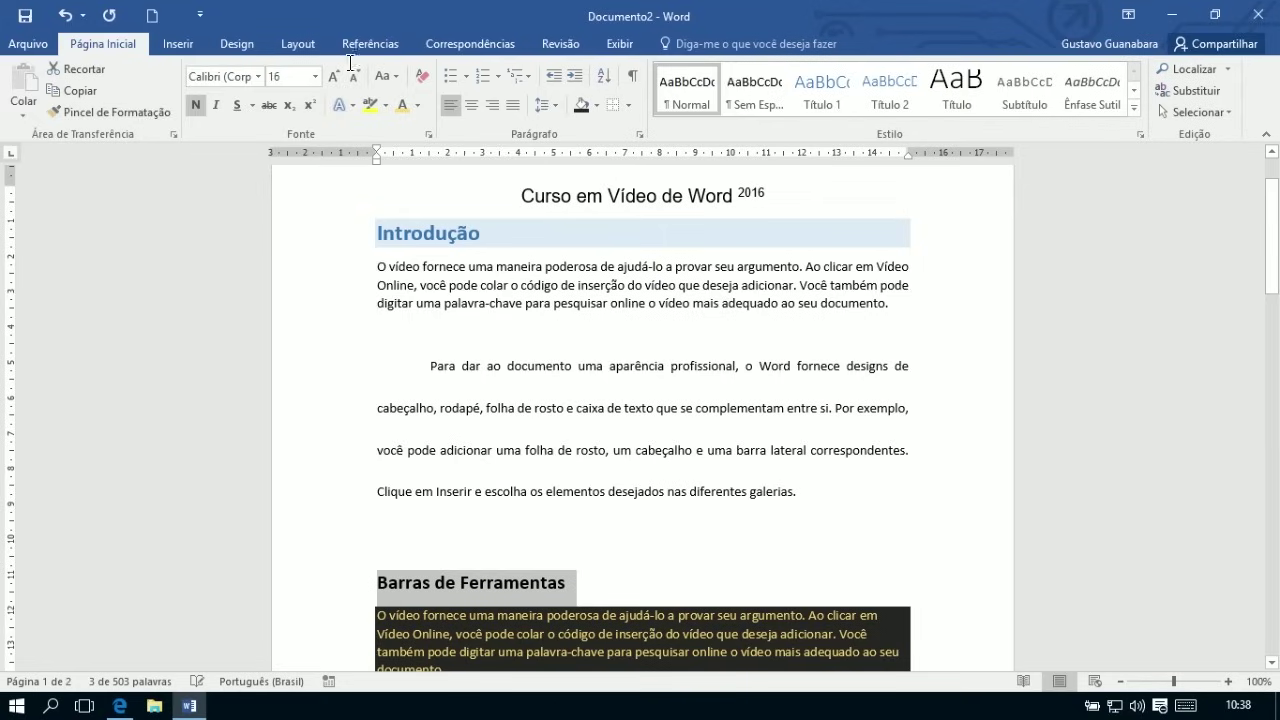
pyautogui.click(416, 107)
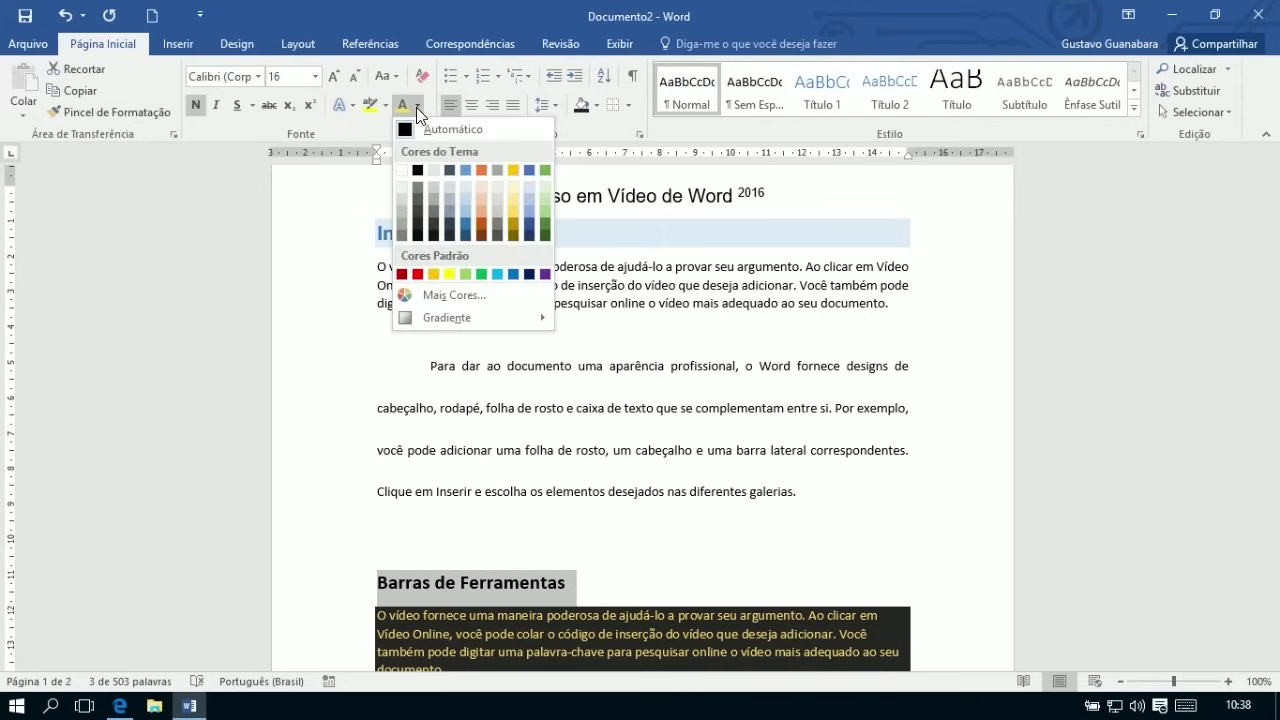
pyautogui.click(467, 198)
pyautogui.click(596, 105)
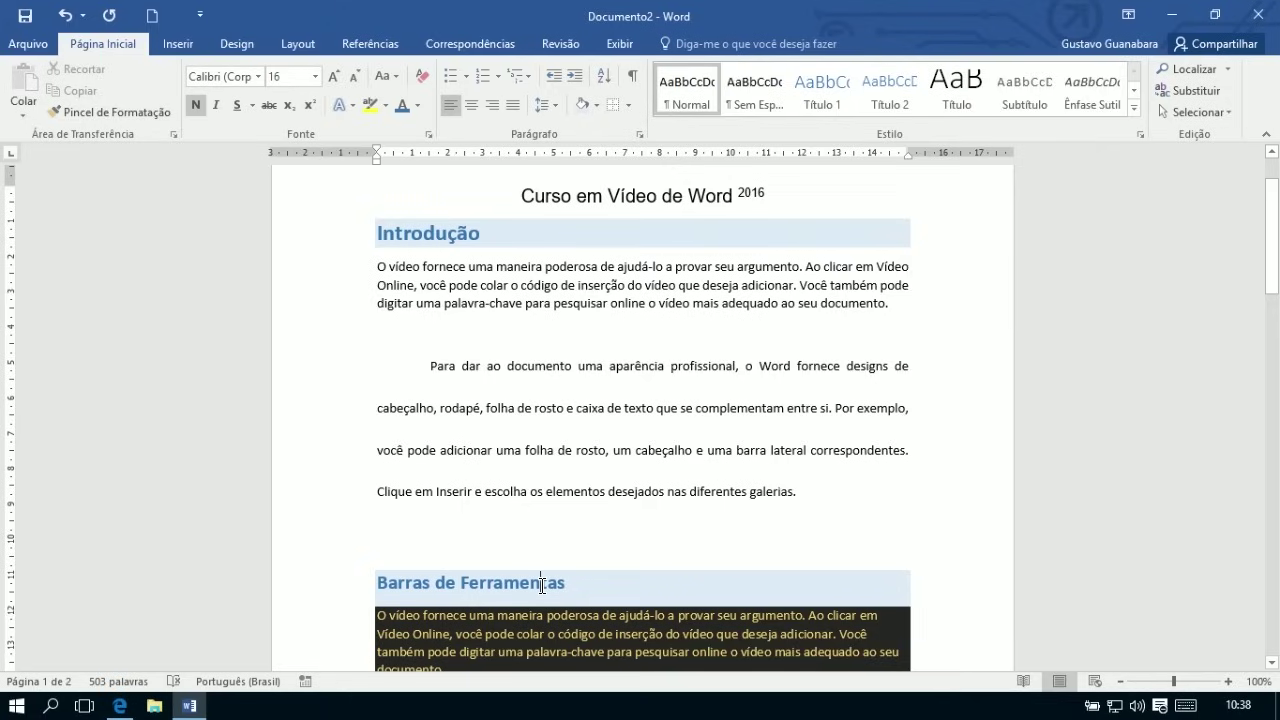
# Undo all the manual formatting on the "Barras de Ferramentas" heading and deselect it.
pyautogui.click(64, 16)
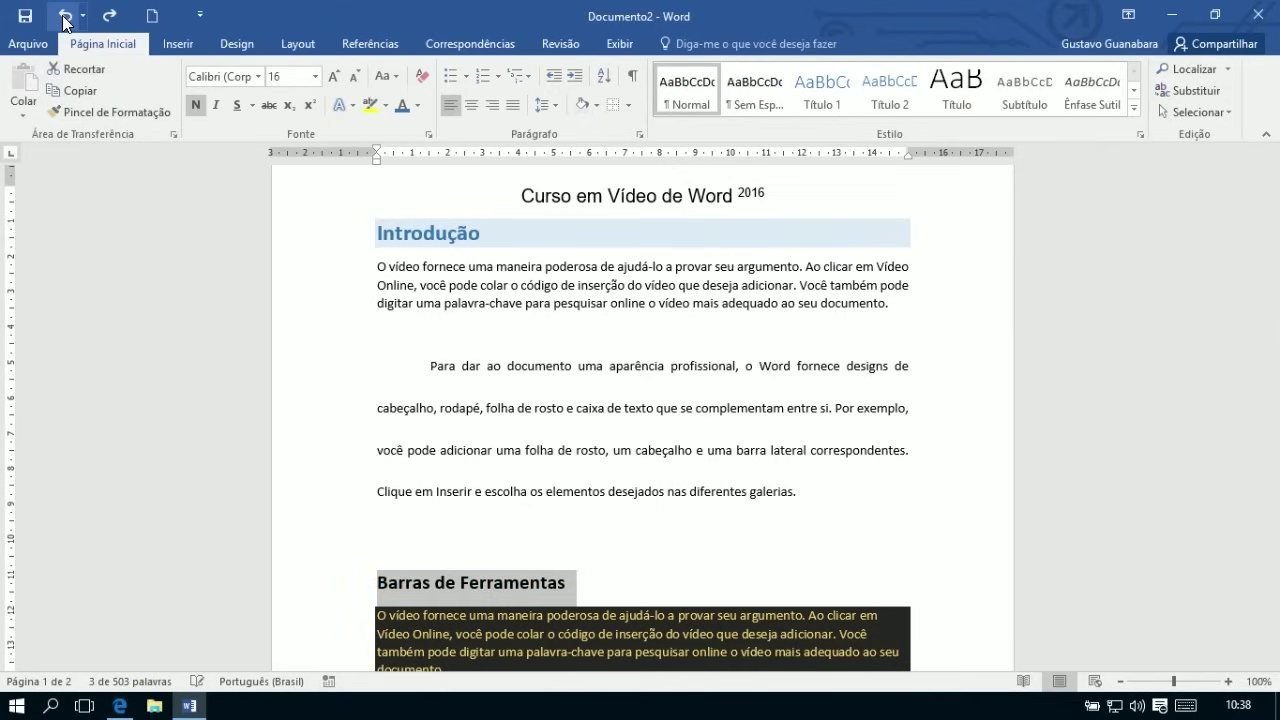
pyautogui.click(64, 16)
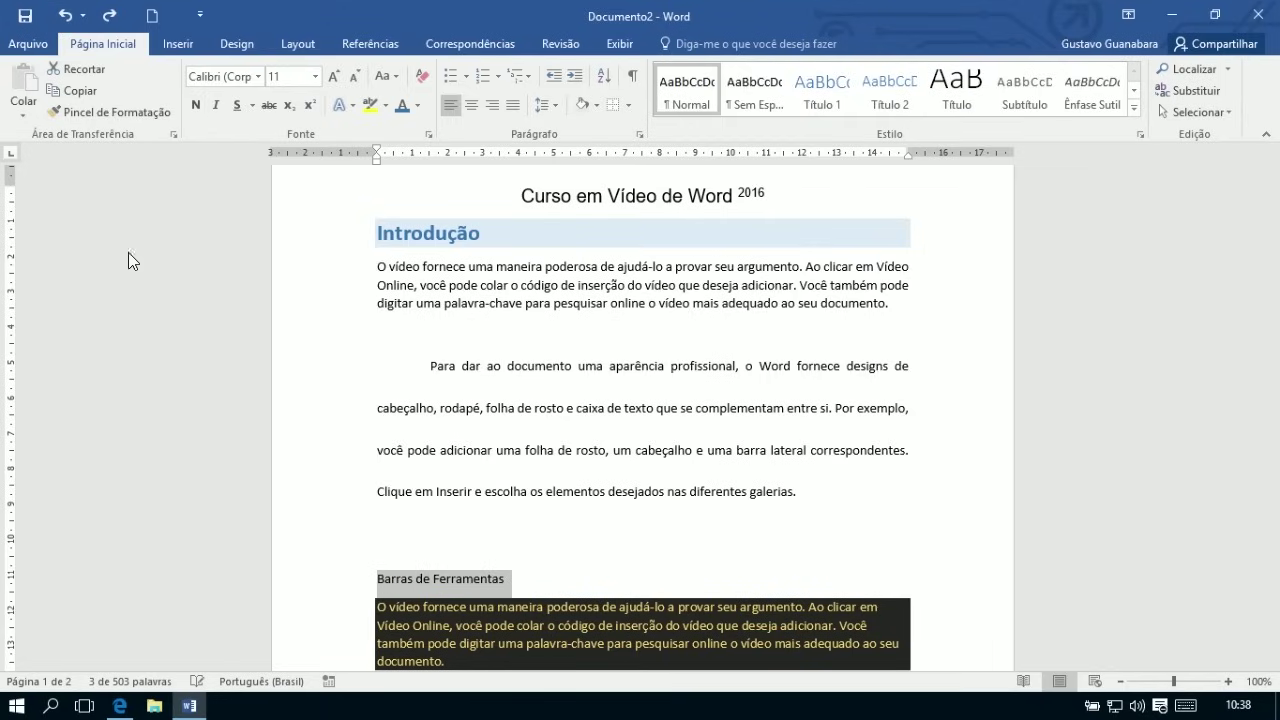
pyautogui.click(561, 573)
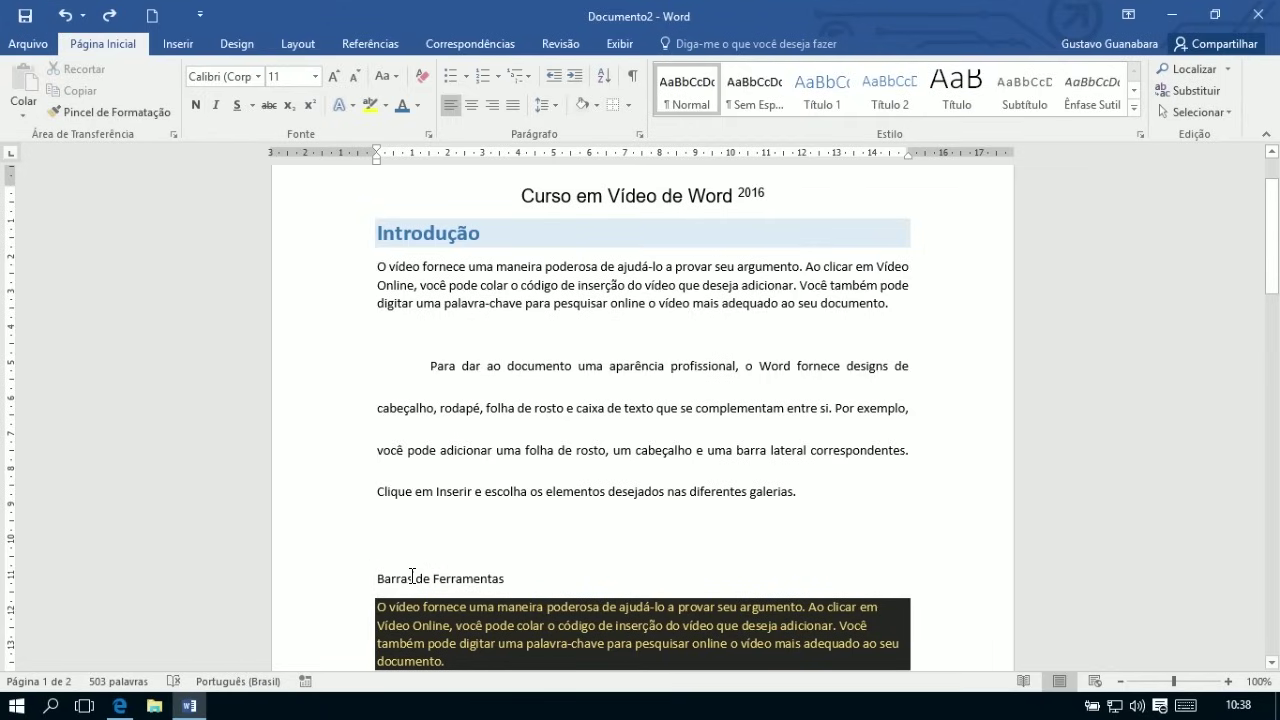
# Copy the "Introdução" heading's formatting to the "Barras de Ferramentas" heading with the Format Painter.
pyautogui.click(336, 588)
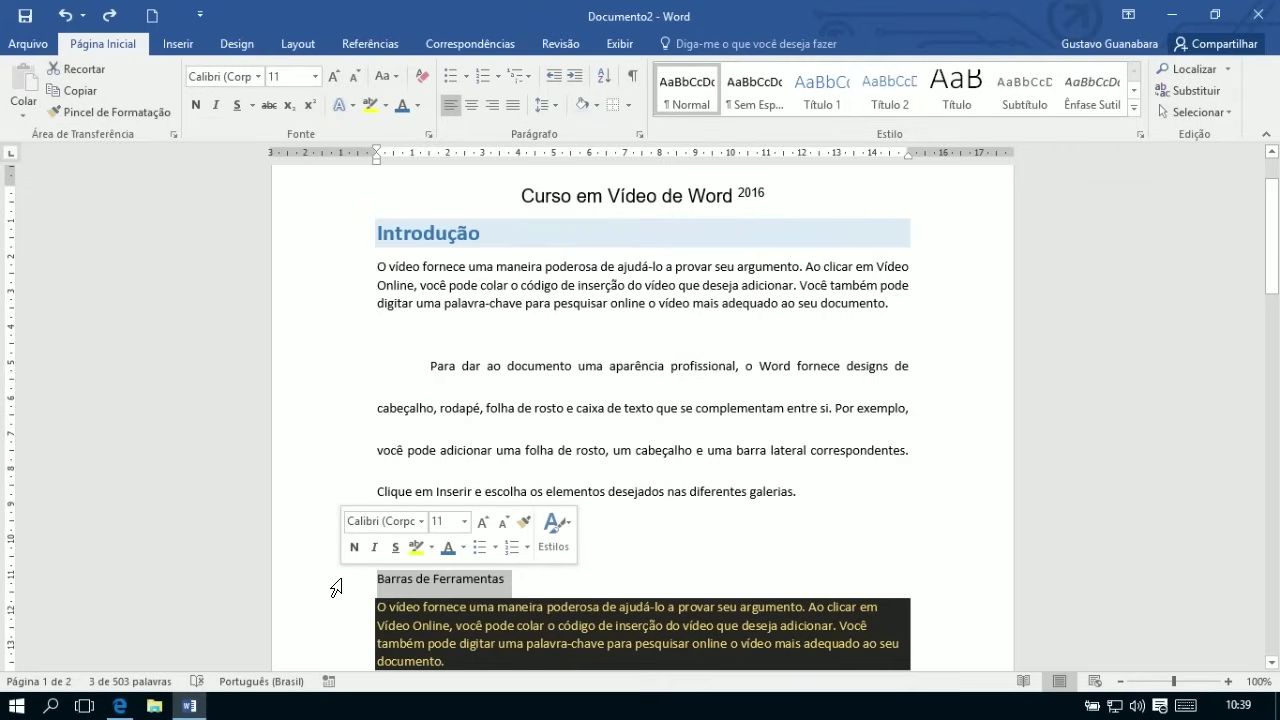
pyautogui.click(346, 240)
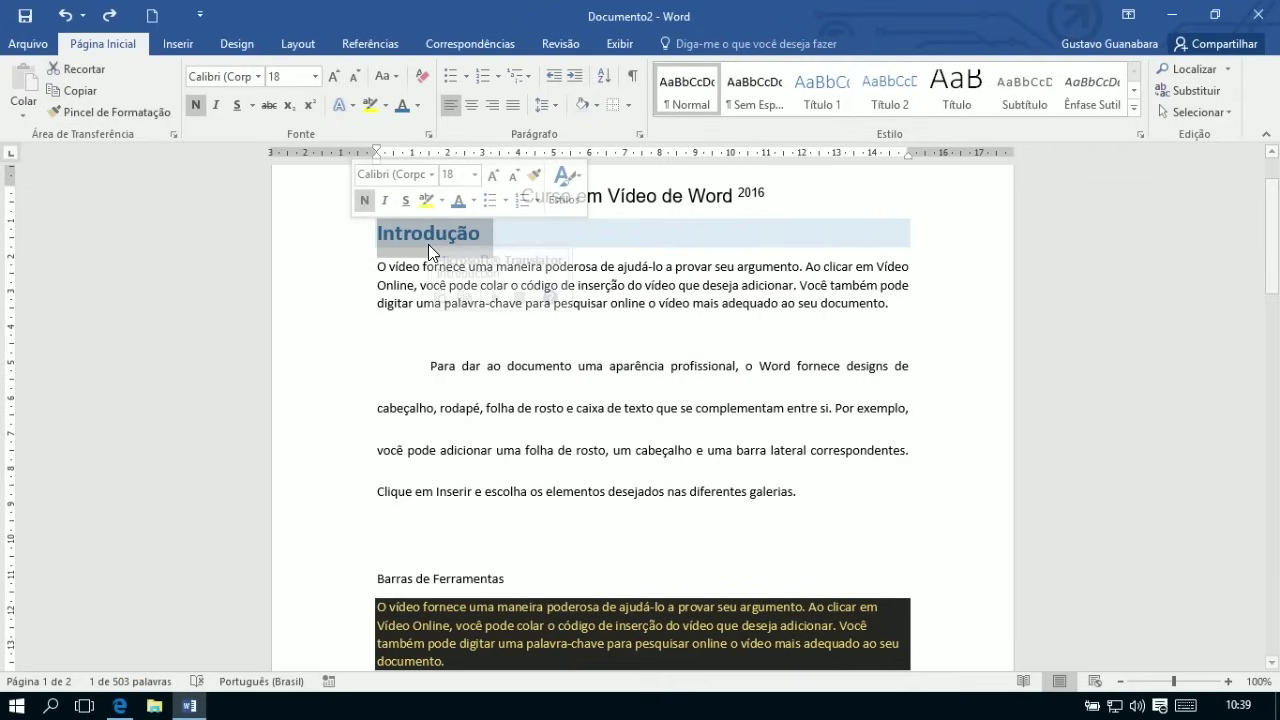
pyautogui.click(105, 114)
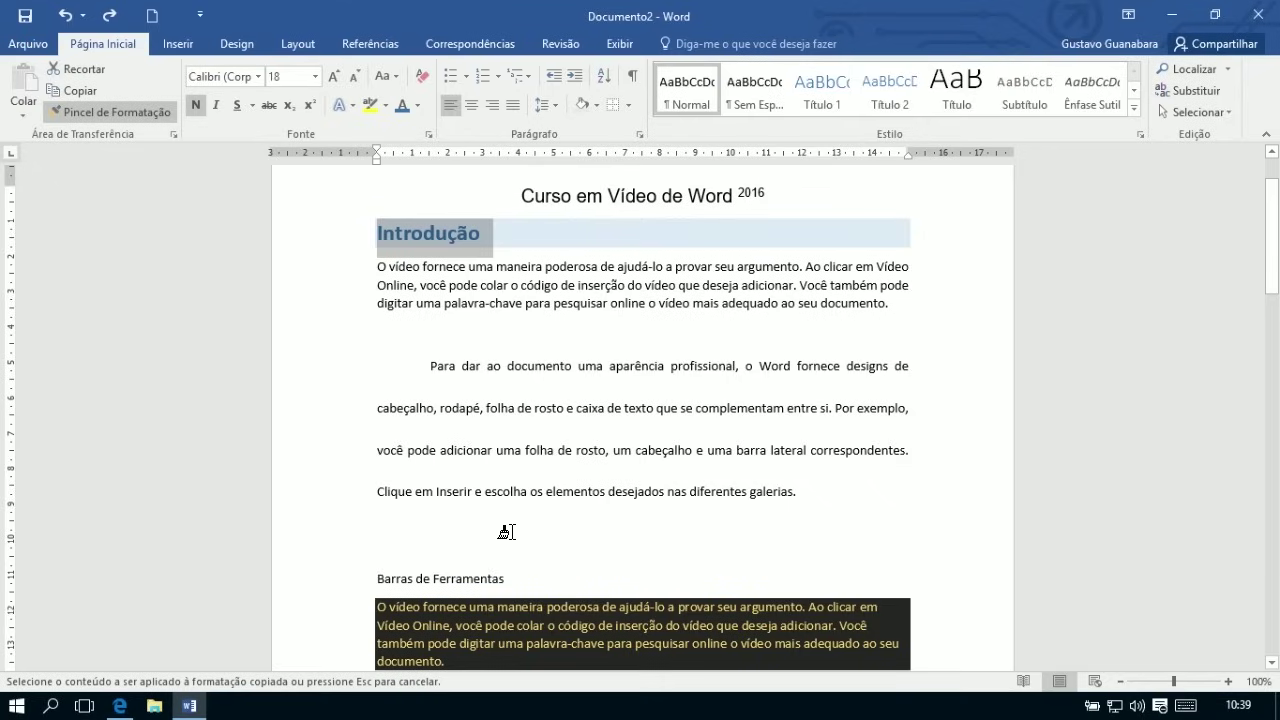
pyautogui.moveTo(368, 579)
pyautogui.mouseDown()
pyautogui.moveTo(511, 563)
pyautogui.moveTo(511, 582)
pyautogui.mouseUp()
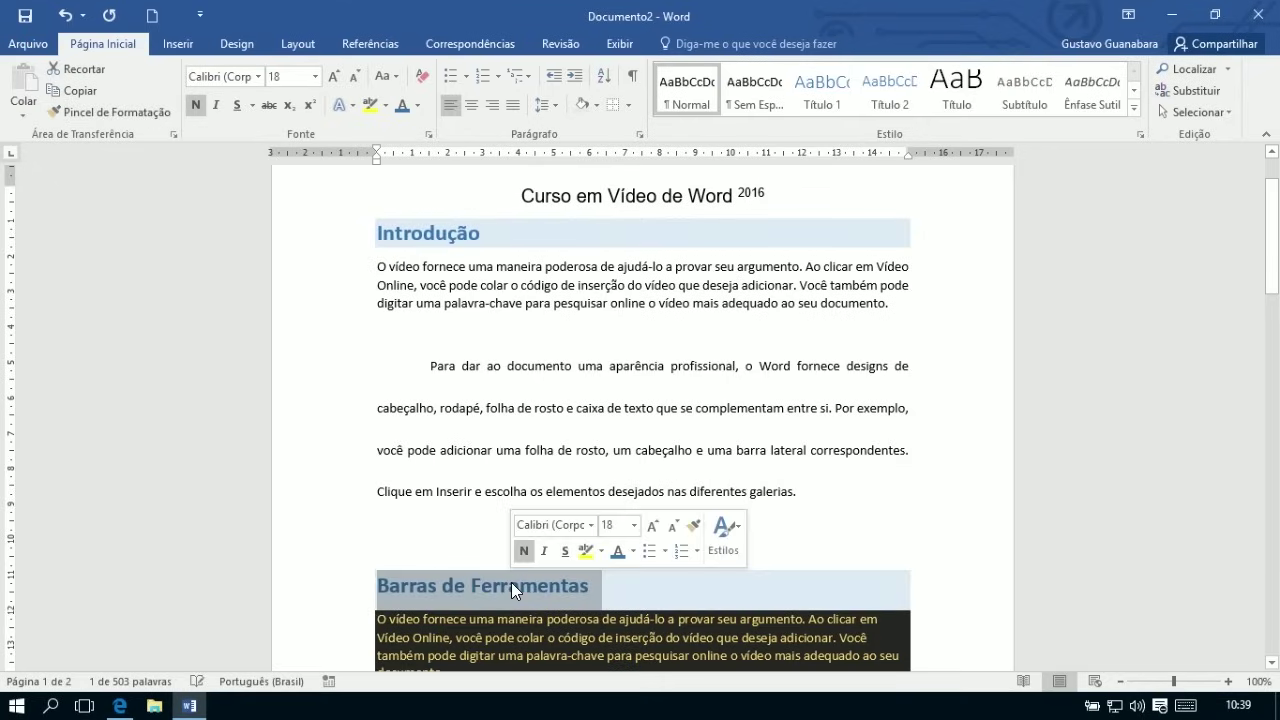
pyautogui.click(448, 533)
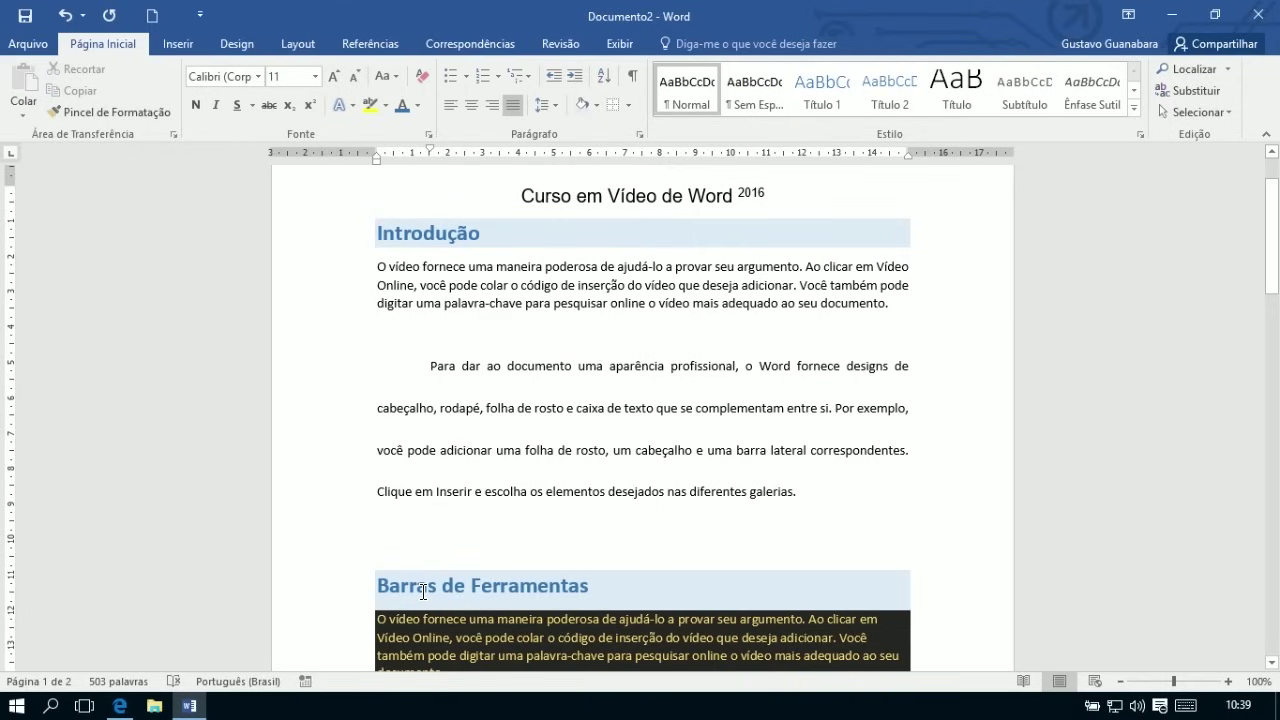
pyautogui.moveTo(414, 232)
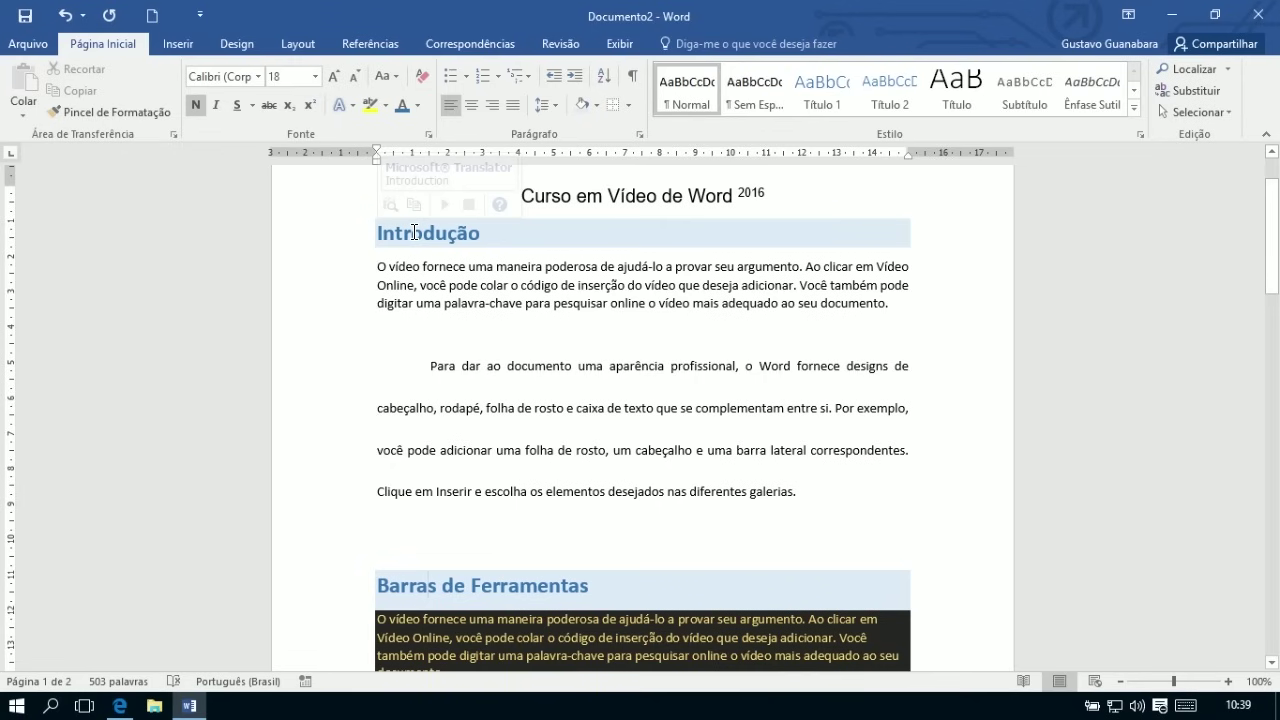